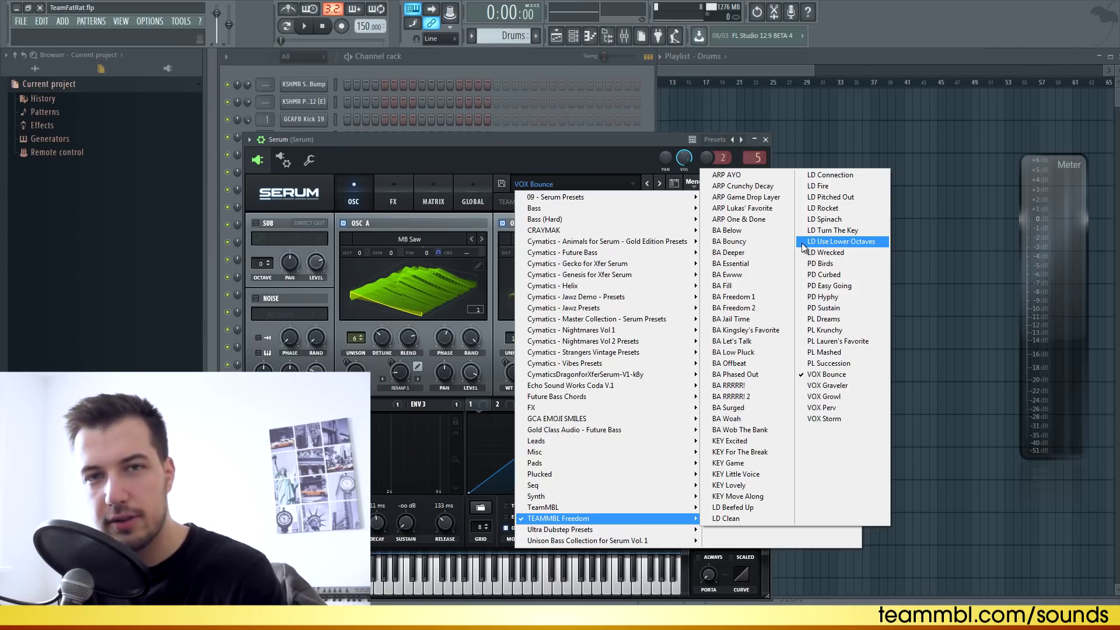
Step: Close the Serum editor and add step 1 hits to KSHMR Stadium Kick 06, KSHMR Punchy Kick 12 and GCAFB Kick 19
click(766, 140)
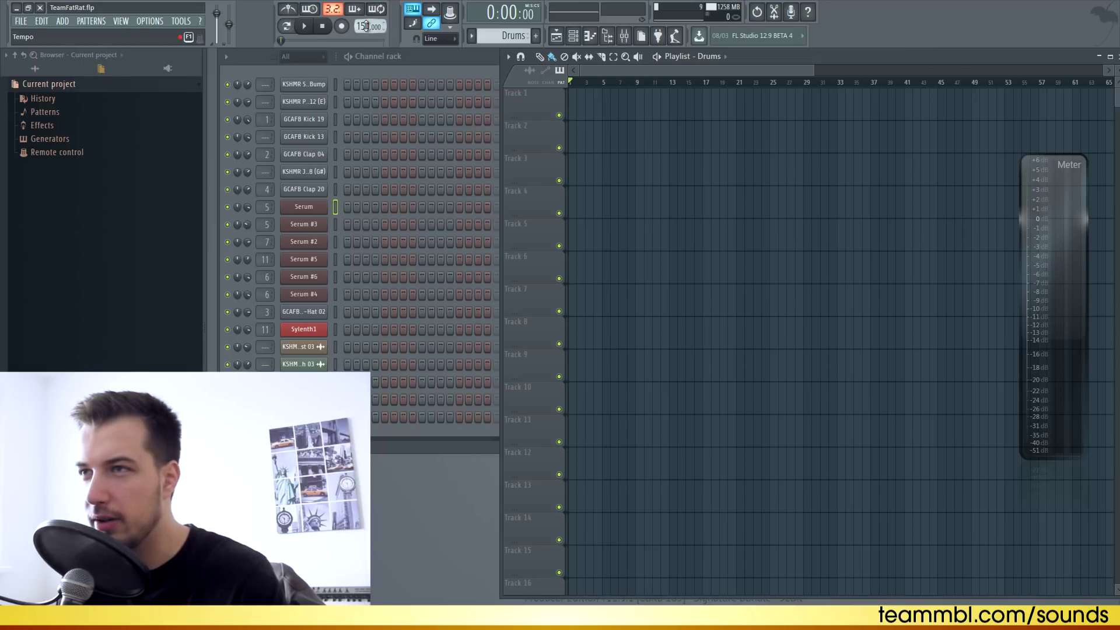
click(441, 59)
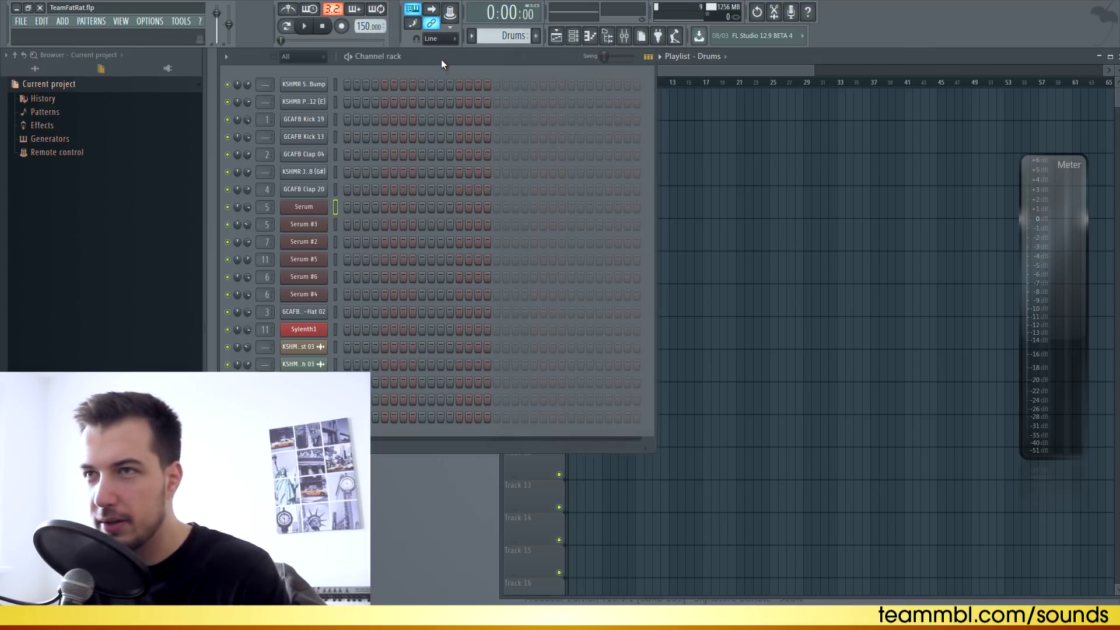
click(347, 84)
click(347, 102)
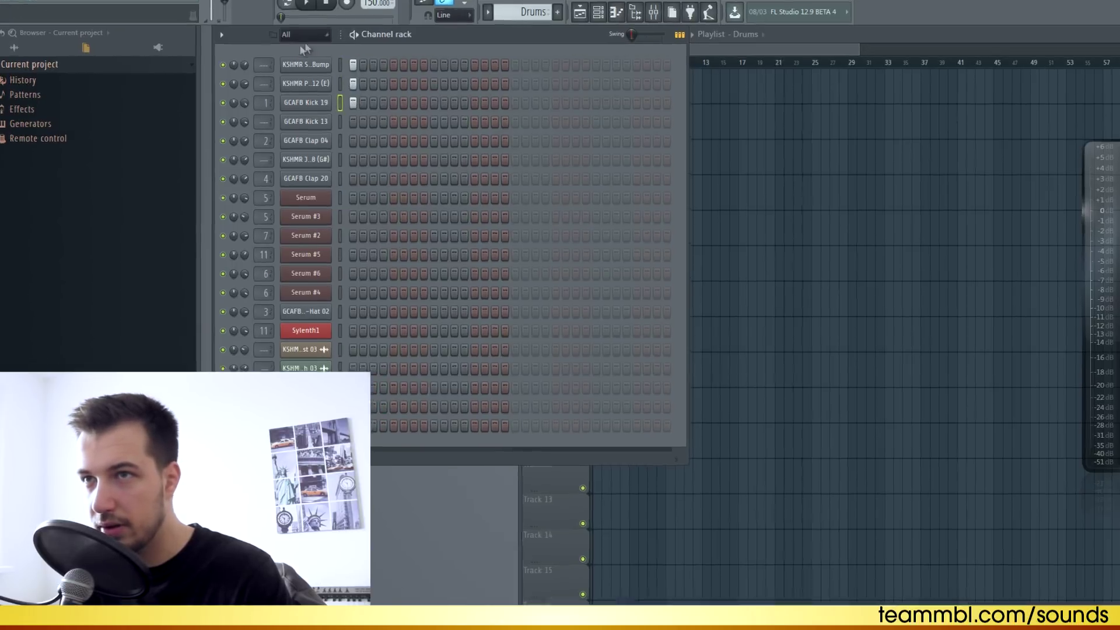
Step: Examine the samples of KSHMR Stadium Kick 06, KSHMR Punchy Kick 12 and GCAFB Kick 19
click(304, 84)
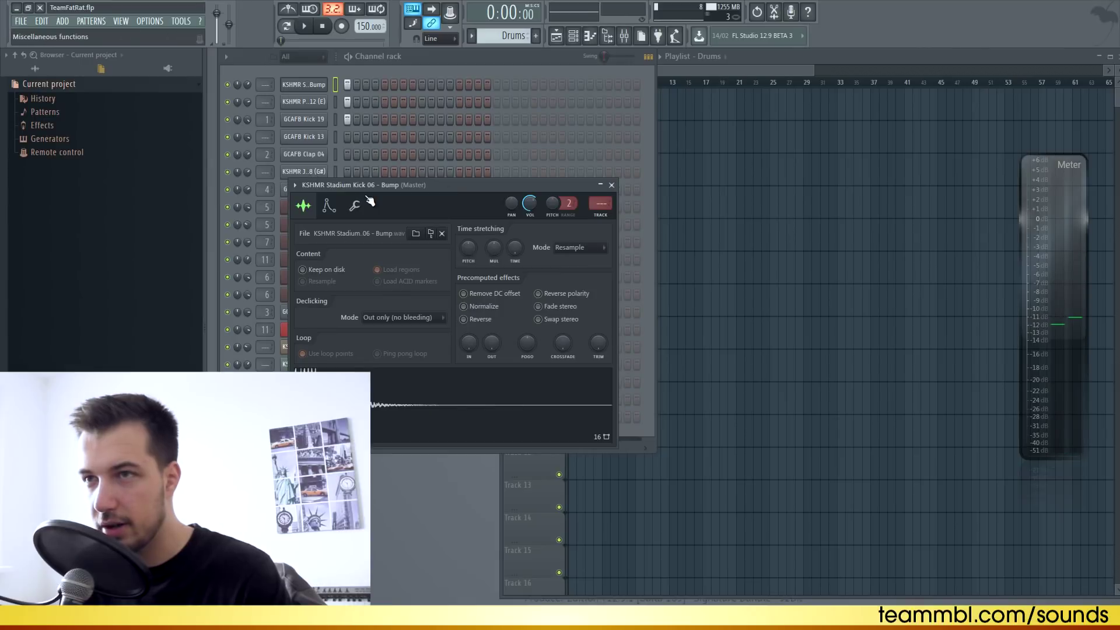
click(304, 102)
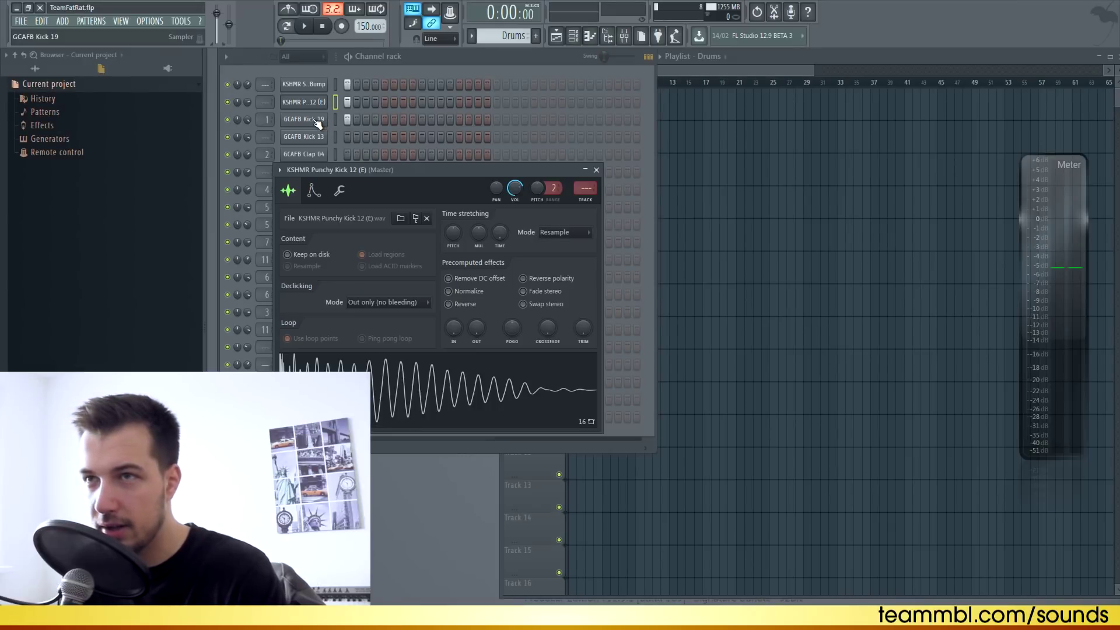
click(315, 120)
click(320, 224)
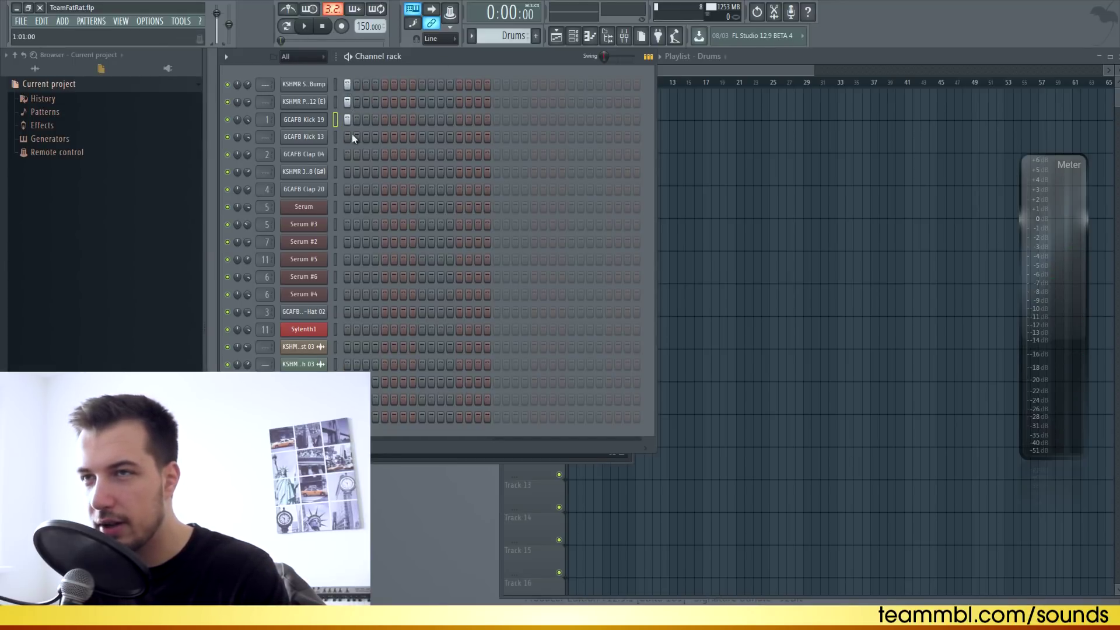
Step: Switch playback to pattern mode and listen to the layered kick
click(286, 25)
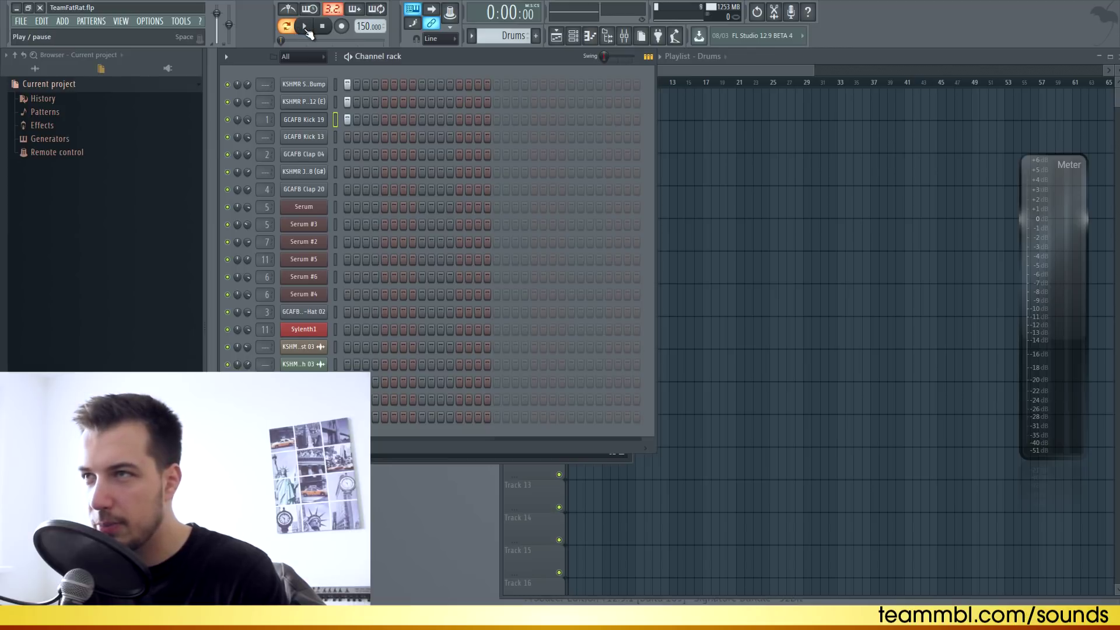
click(304, 26)
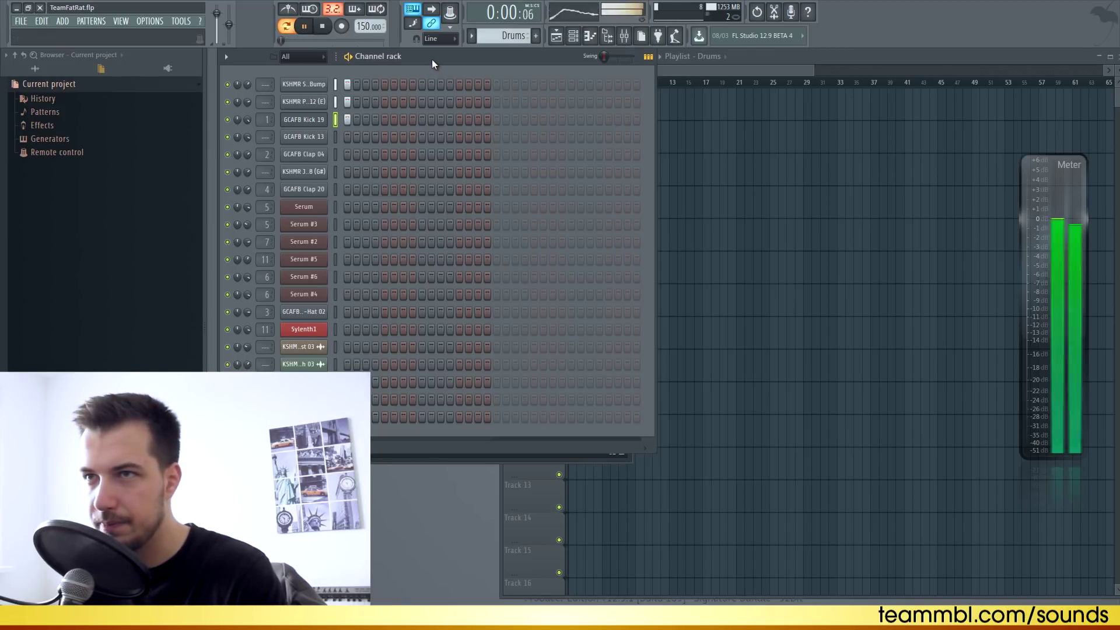
key(space)
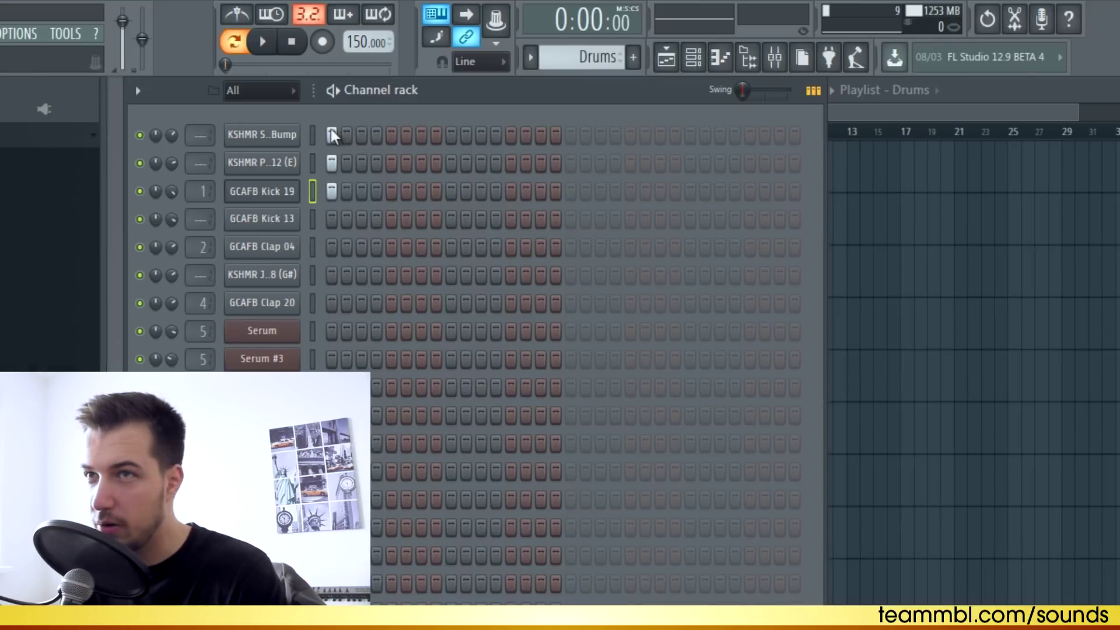
Step: Add kick hits on step 7 of KSHMR Punchy Kick 12 and GCAFB Kick 19, and play the pattern
click(422, 164)
click(421, 192)
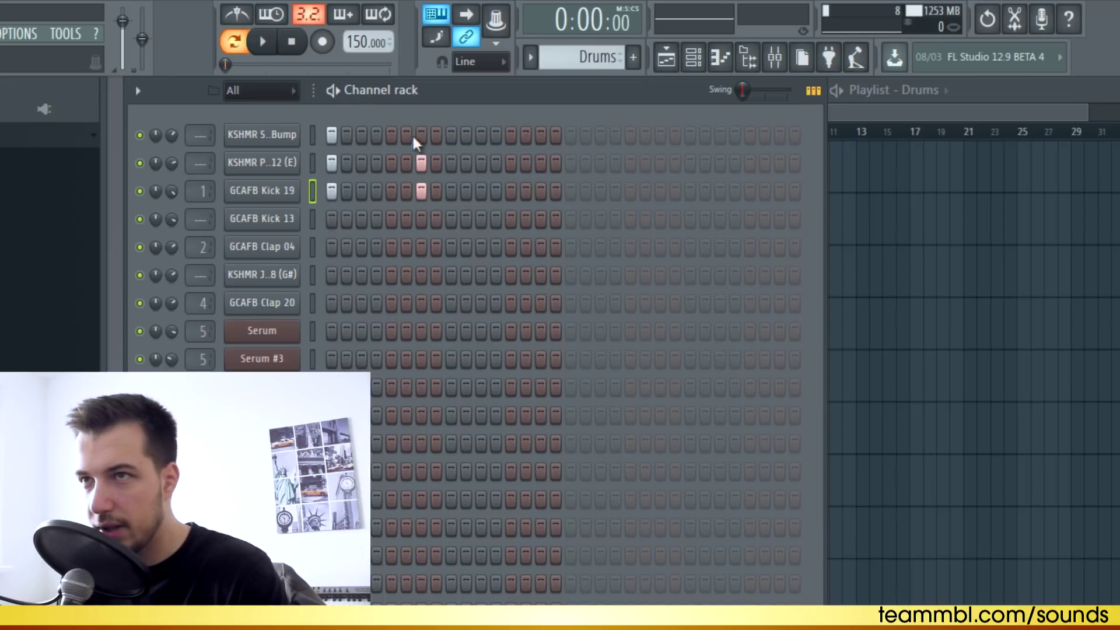
click(263, 43)
key(space)
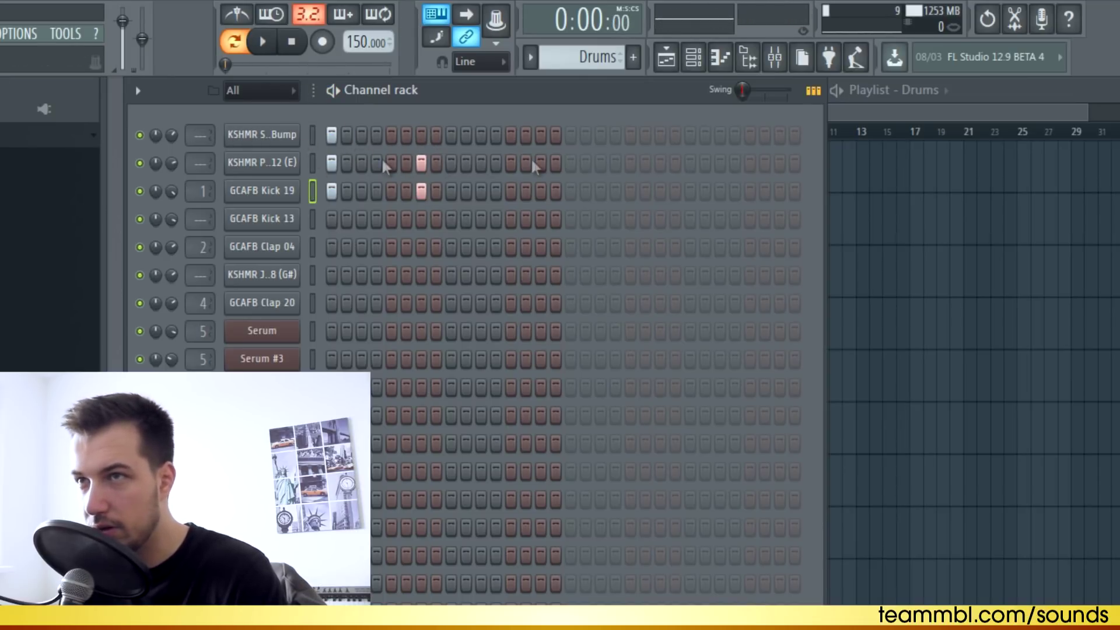
Step: Add hits on step 9 of GCAFB Clap 04, the KSHMR (G#) channel and GCAFB Clap 20, and play the pattern
click(451, 247)
click(451, 274)
click(452, 303)
key(space)
key(space)
Step: Audition the three layered clap samples one by one, from GCAFB Clap 04 through GCAFB Clap 20
click(262, 246)
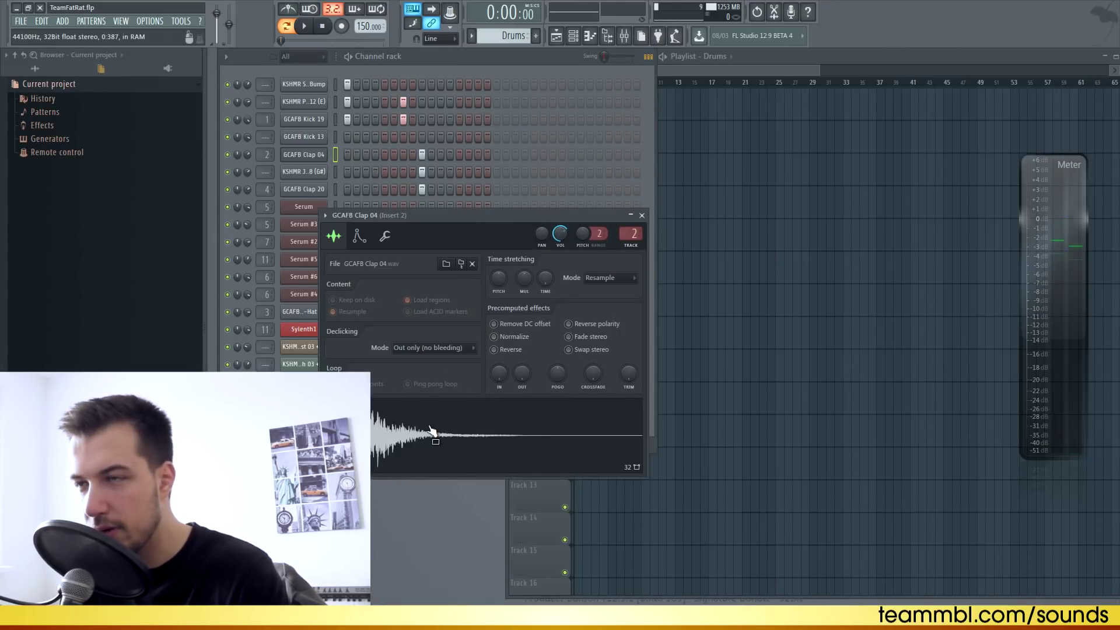
click(430, 429)
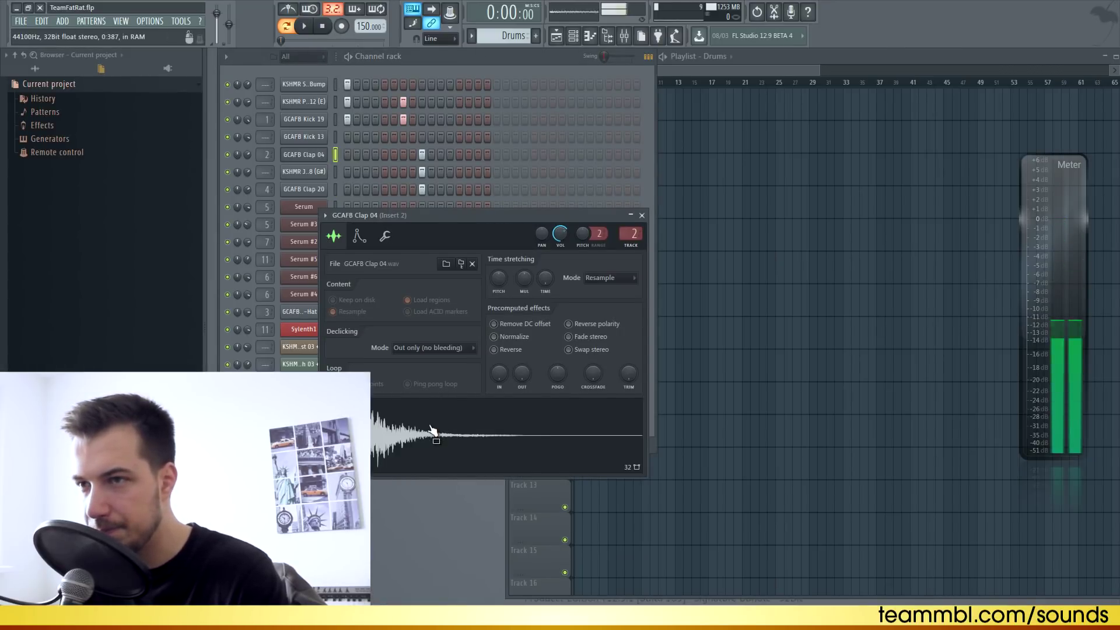
key(Down)
click(360, 357)
key(Down)
click(357, 357)
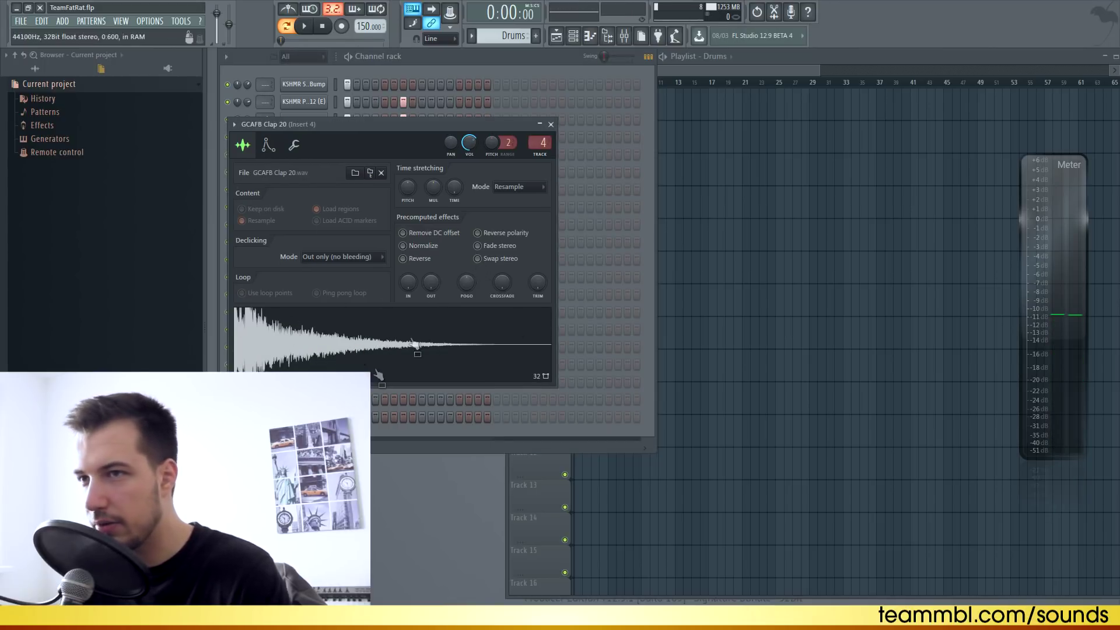
click(551, 124)
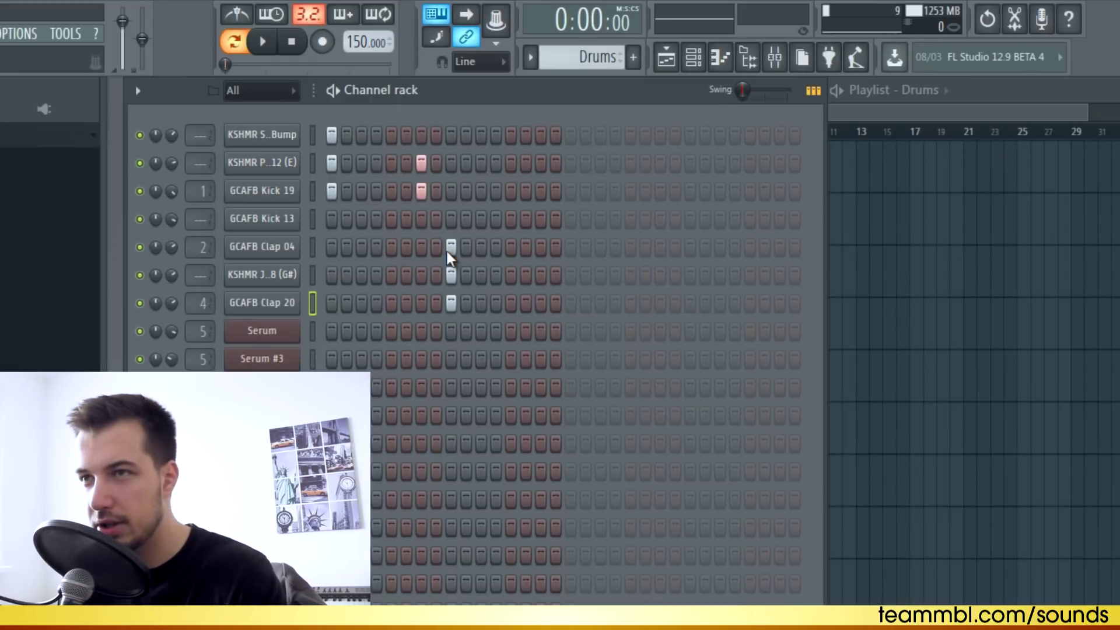
Step: Add a GCAFB Kick 13 hit on step 11 and inspect that channel's sample
click(273, 40)
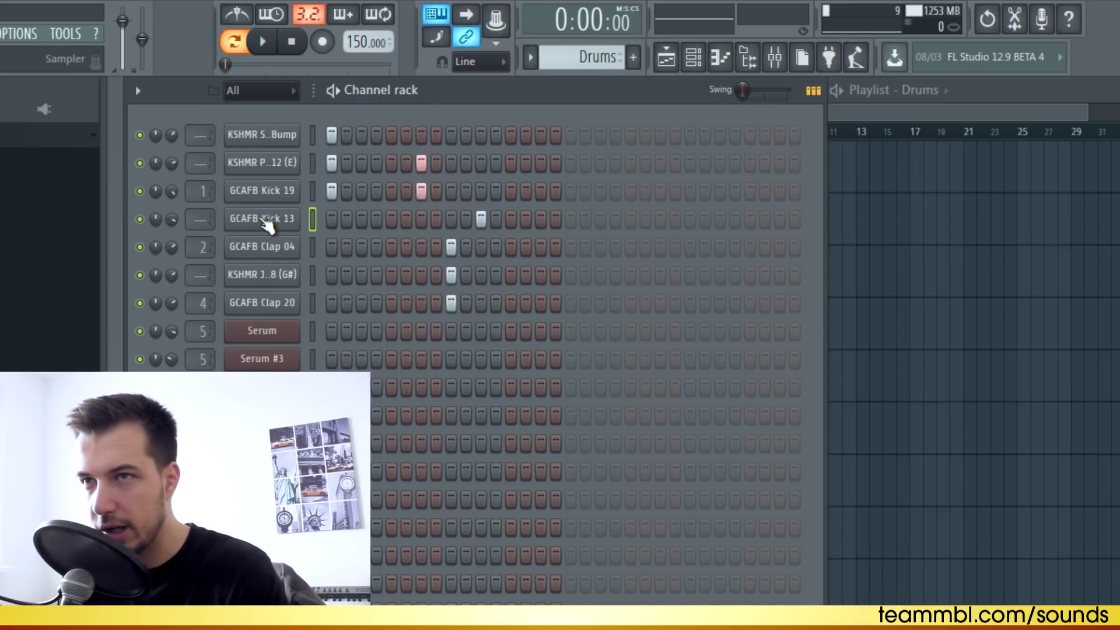
click(262, 219)
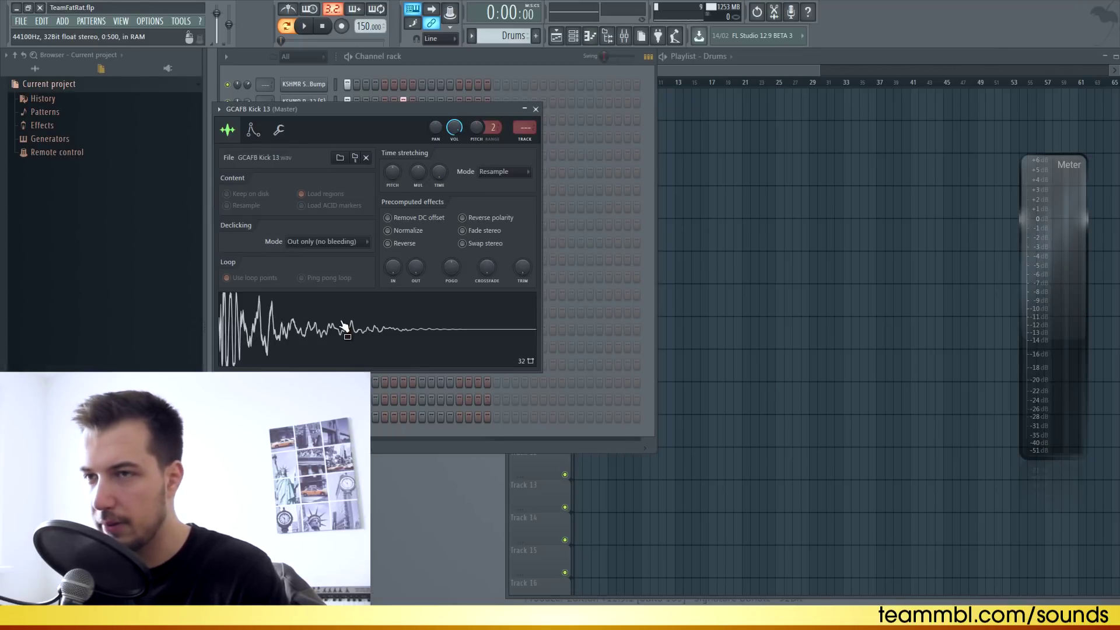
click(536, 109)
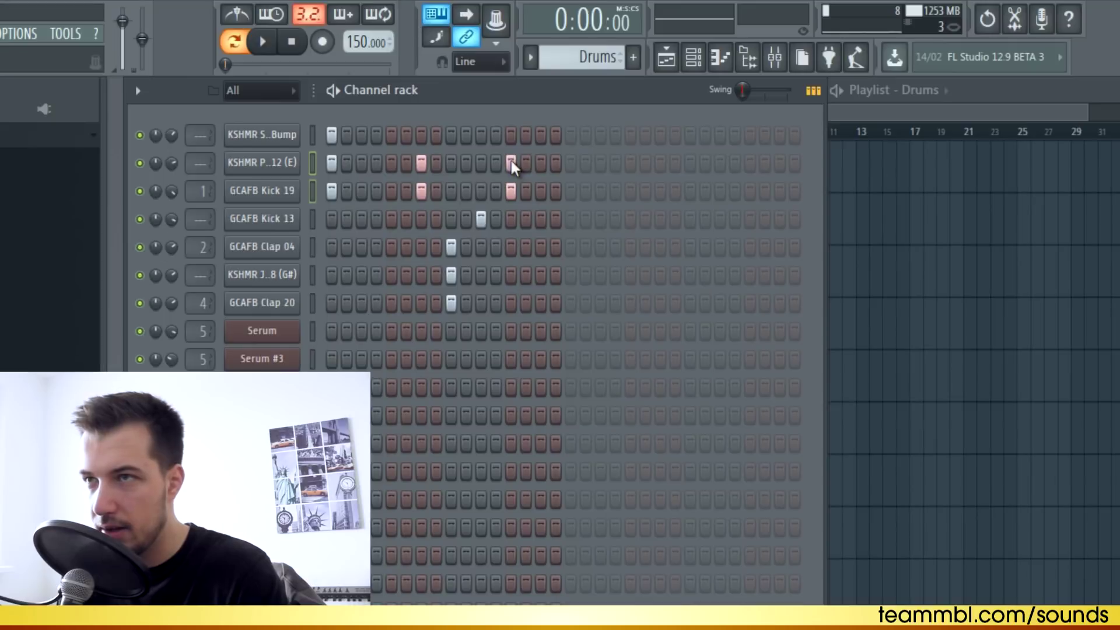
Step: Add step 13 hits to the three layered kicks and step 21 hits to KSHMR Punchy Kick 12 and GCAFB Kick 19
click(511, 134)
key(space)
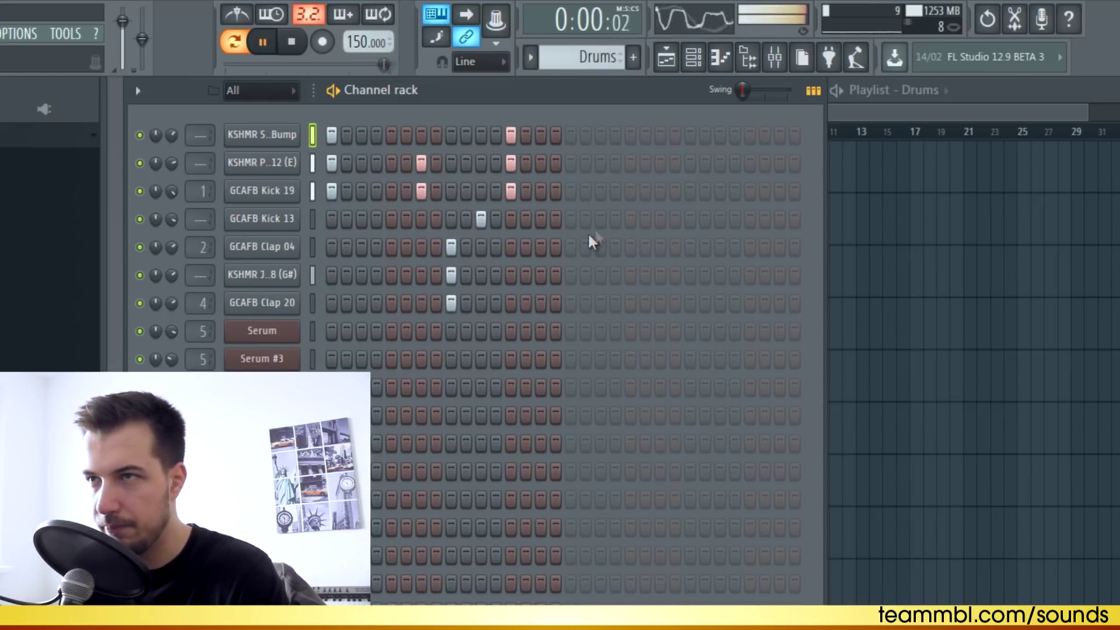
key(space)
click(630, 163)
click(630, 191)
key(space)
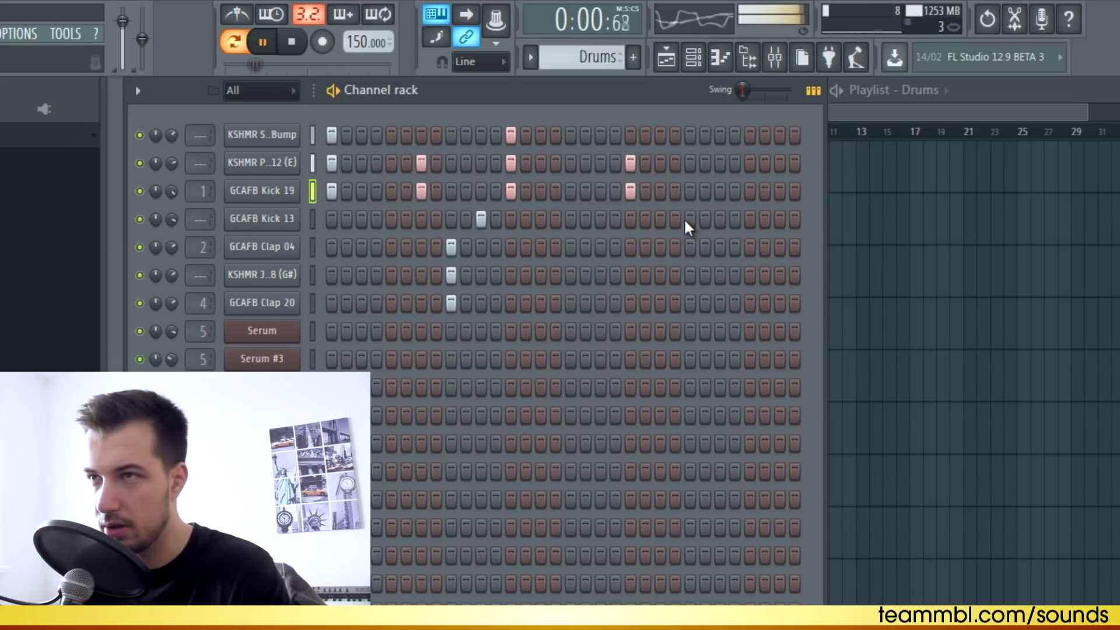
Step: Add layered clap hits on step 25 of GCAFB Clap 04, the KSHMR (G#) channel and GCAFB Clap 20
click(690, 247)
click(690, 275)
click(689, 303)
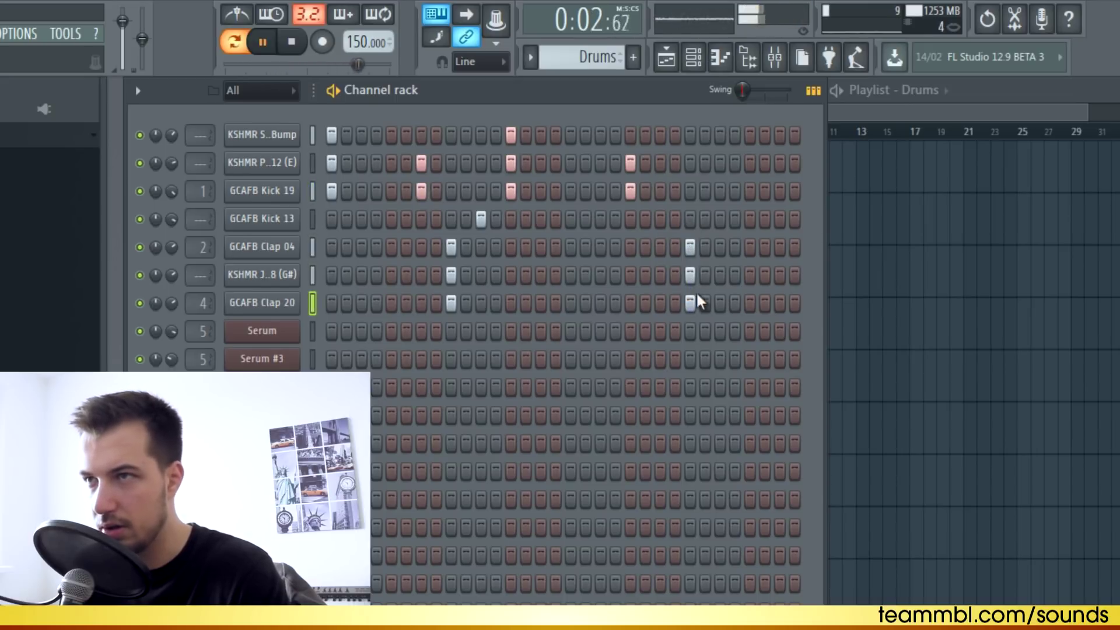
Step: Add a GCAFB Kick 13 hit on step 31 and play back the full drum pattern
click(780, 219)
key(space)
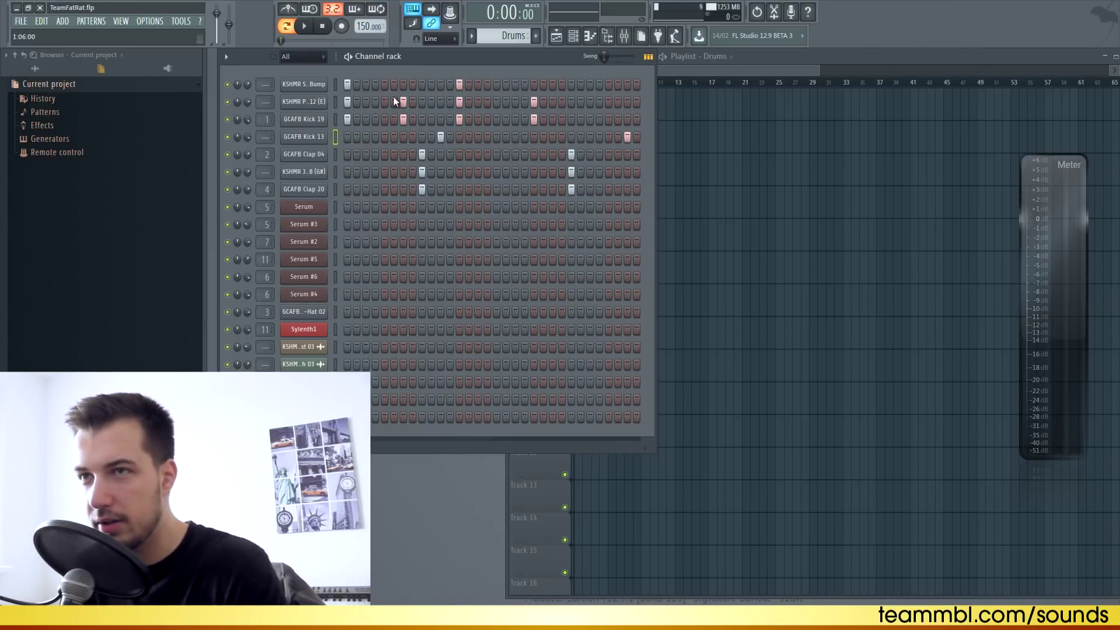
key(space)
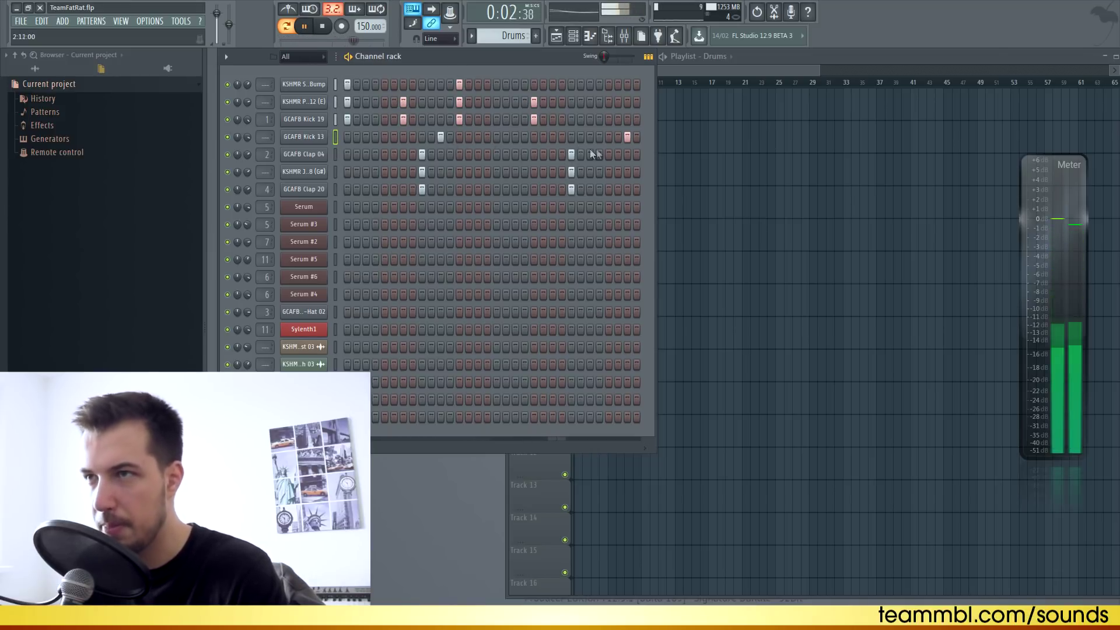
key(space)
Step: Paint the Drums pattern across bars 1 to 16 on playlist Track 1
click(705, 68)
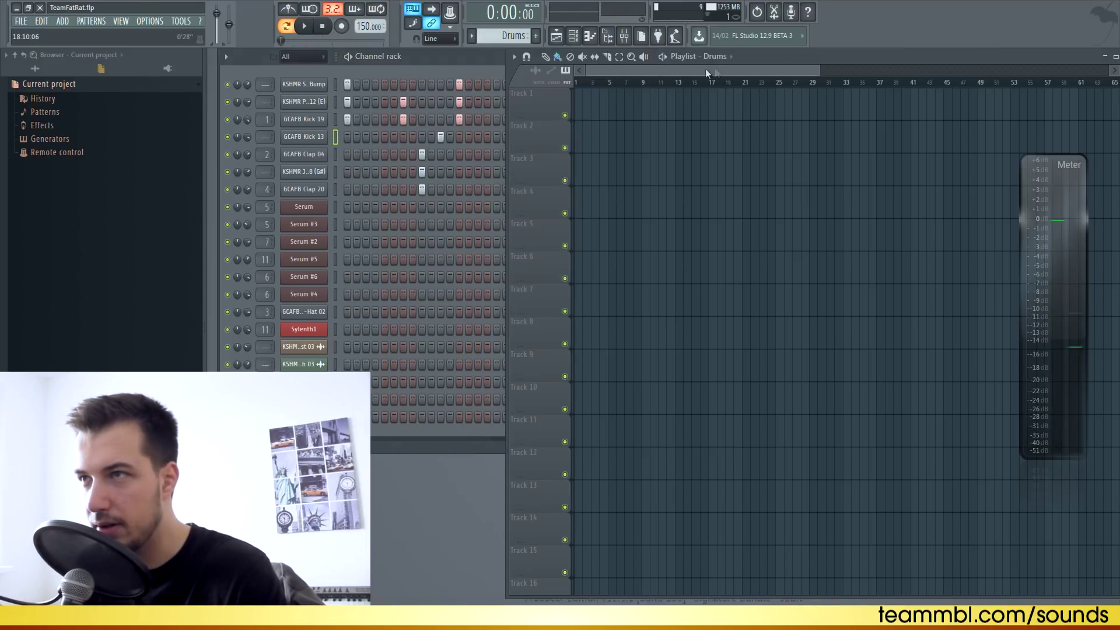
drag(580, 110, 699, 109)
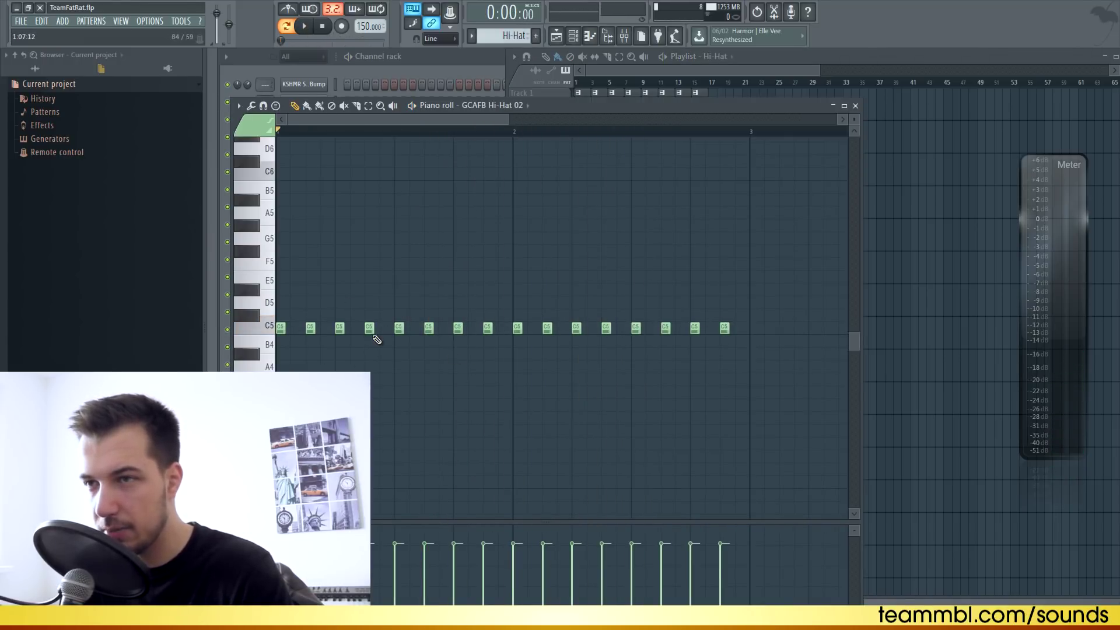
Step: Replace the hi-hats in beat 2 of bar 1 with a roll of six short C5 notes and play it
right_click(399, 328)
right_click(429, 328)
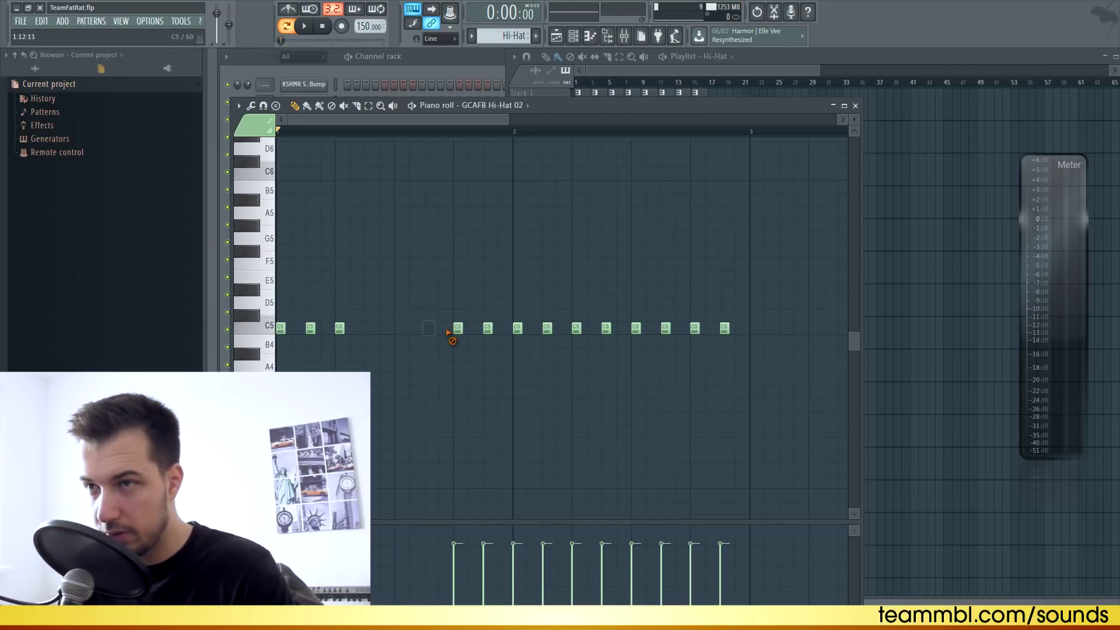
click(371, 329)
click(400, 330)
click(430, 329)
drag(336, 310, 406, 331)
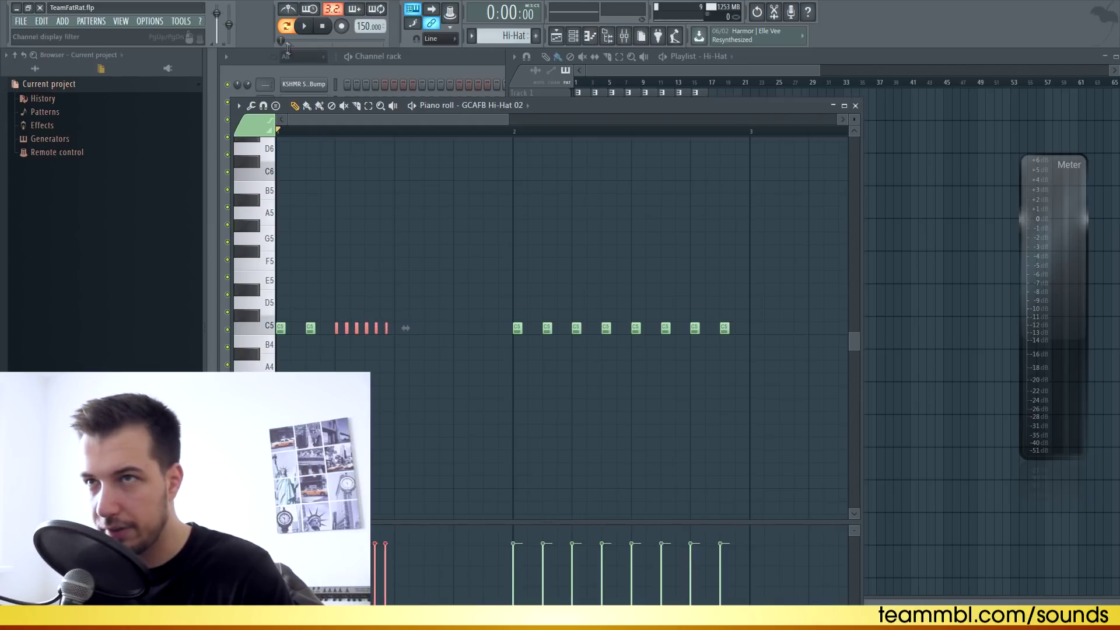
click(305, 31)
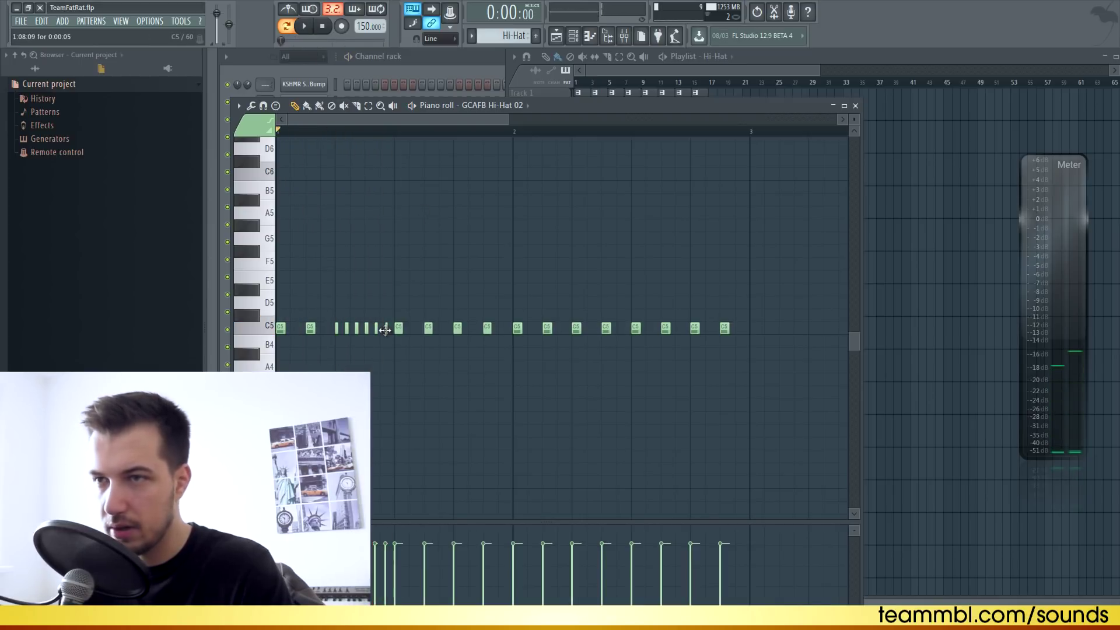
Step: Rebuild the hi-hat roll as eight C5 notes compressed into beat 2 of bar 1, and listen to it
right_click(387, 329)
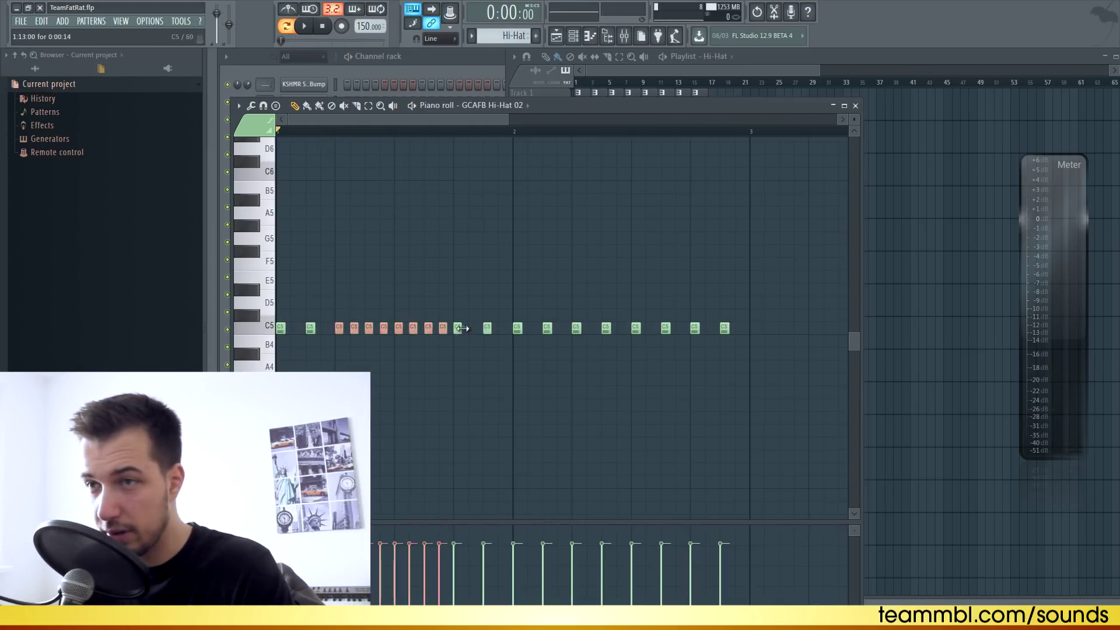
drag(463, 330, 408, 331)
key(space)
click(429, 330)
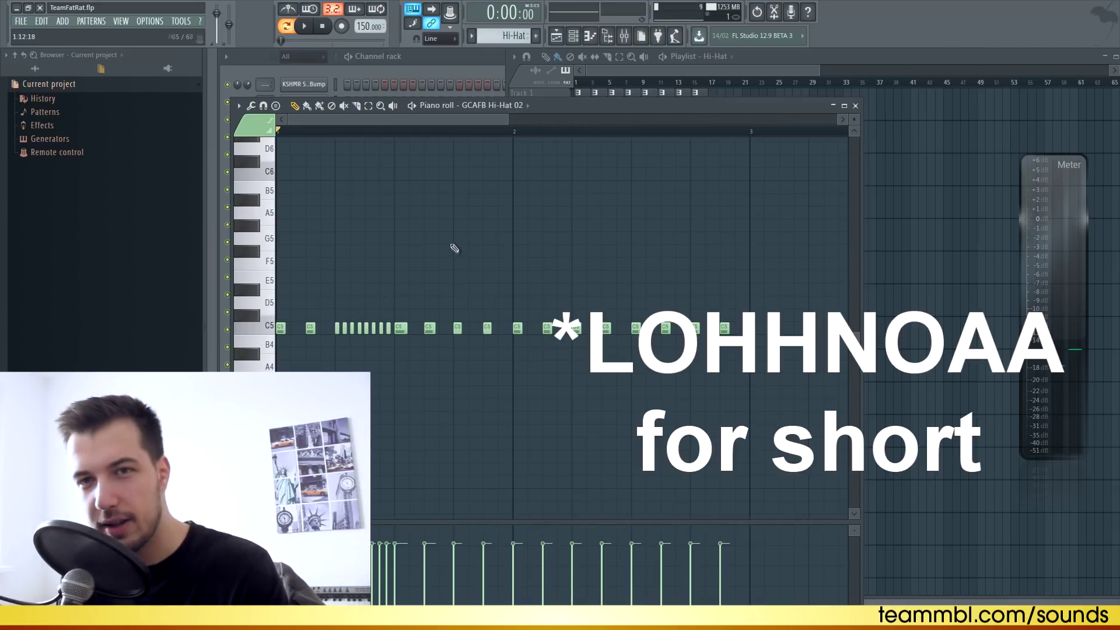
Step: Close the piano roll, paint the Hi-Hat pattern across bars 1 to 16 on playlist Track 2, and play the song
click(855, 106)
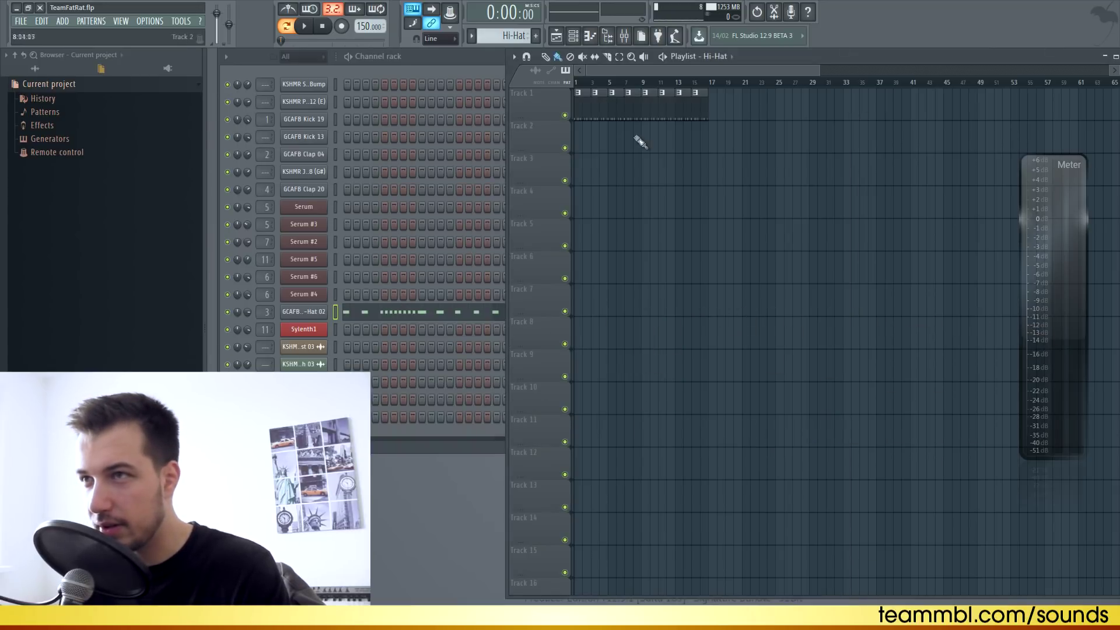
drag(583, 142, 697, 143)
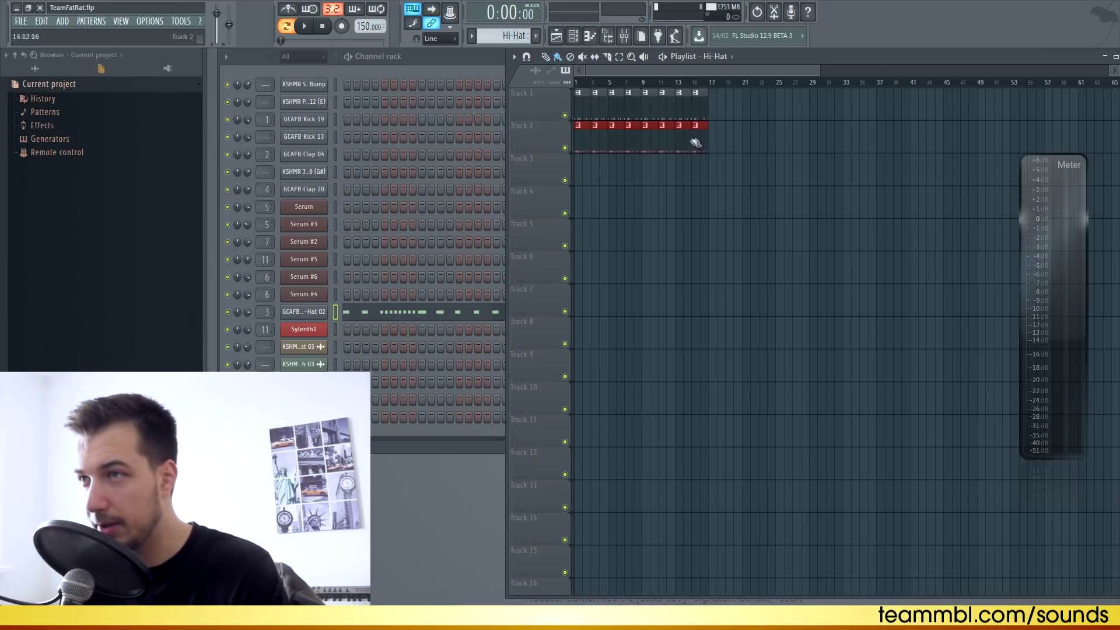
click(625, 88)
key(space)
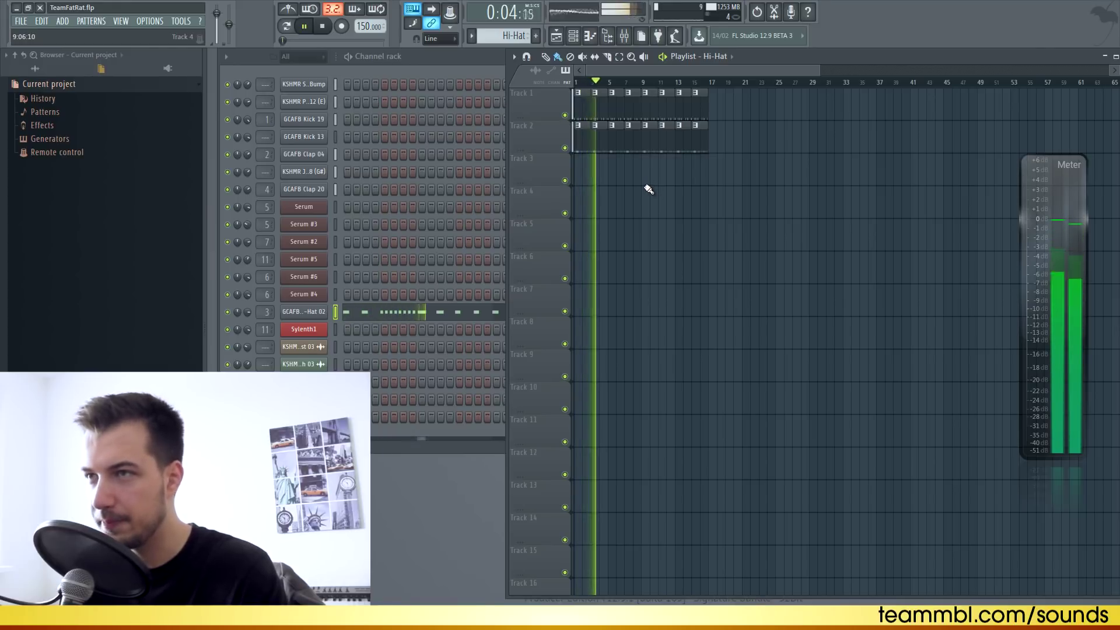
key(space)
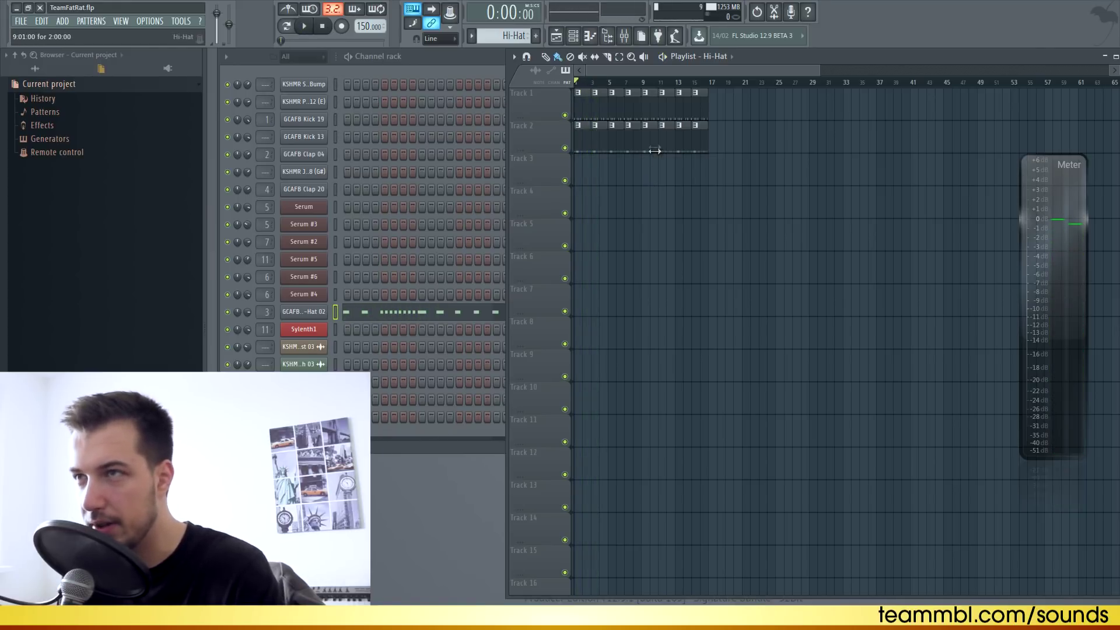
Step: Open the mixer and inspect the Fruity Stereo Shaper on the GCAFB Hi-Hat 02 track
key(F9)
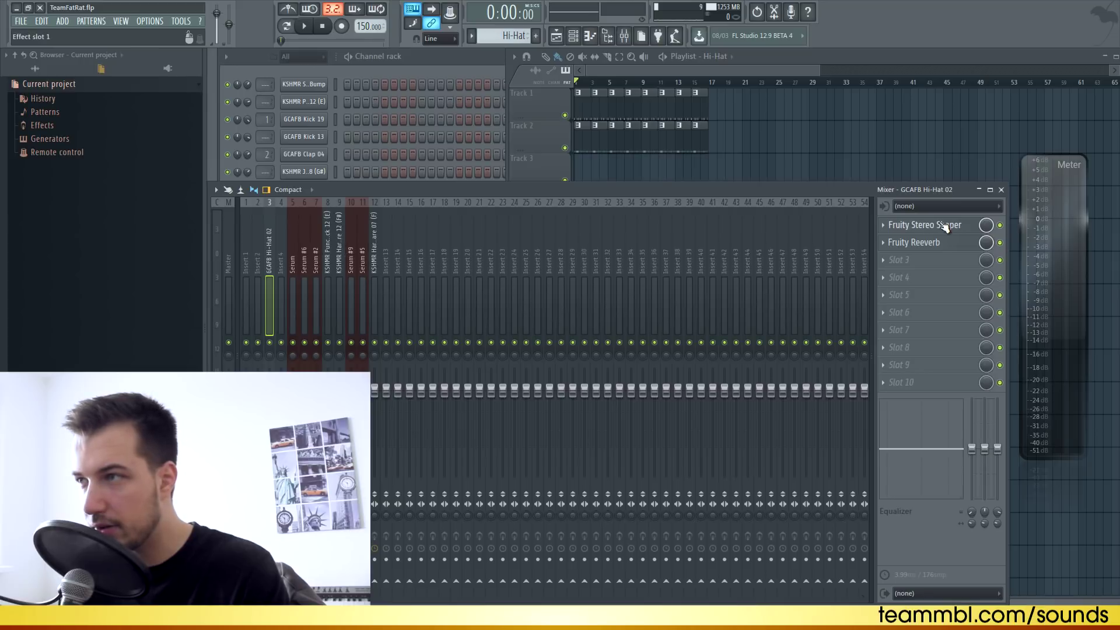
click(945, 226)
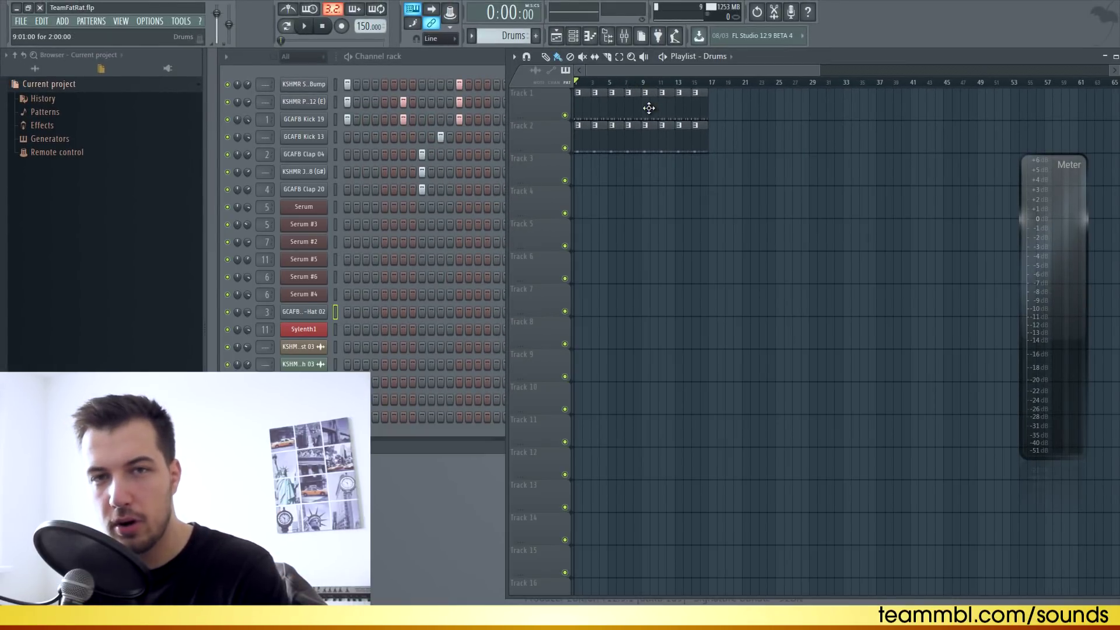
Step: Open the first Serum synth for the Chords pattern and view its TEAMMBL Freedom presets, keeping VOX Bounce
click(335, 208)
click(304, 207)
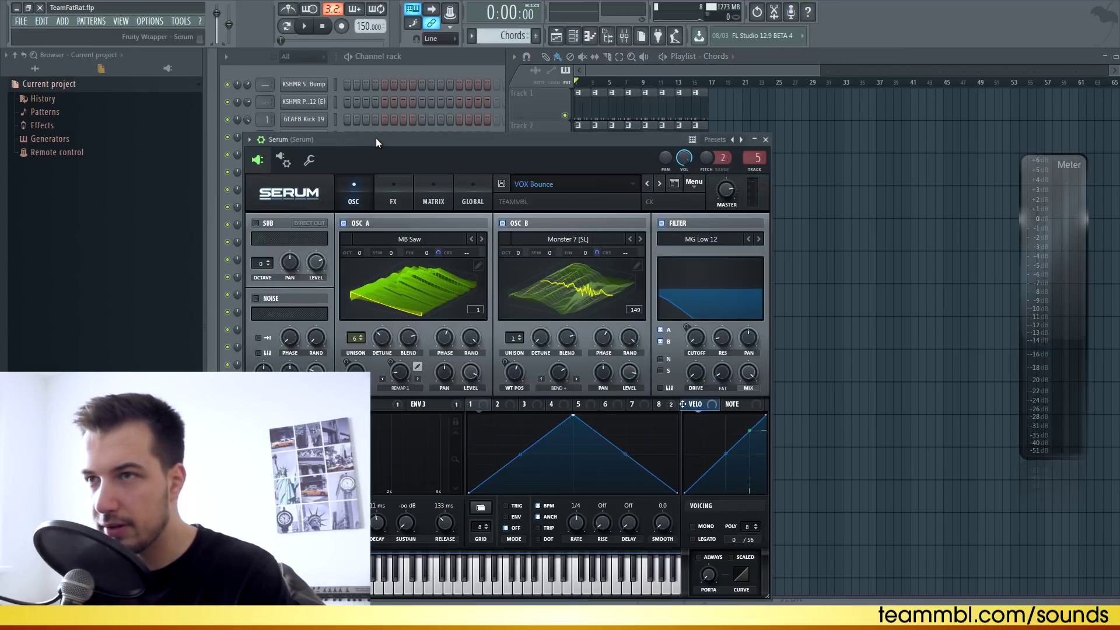
click(586, 143)
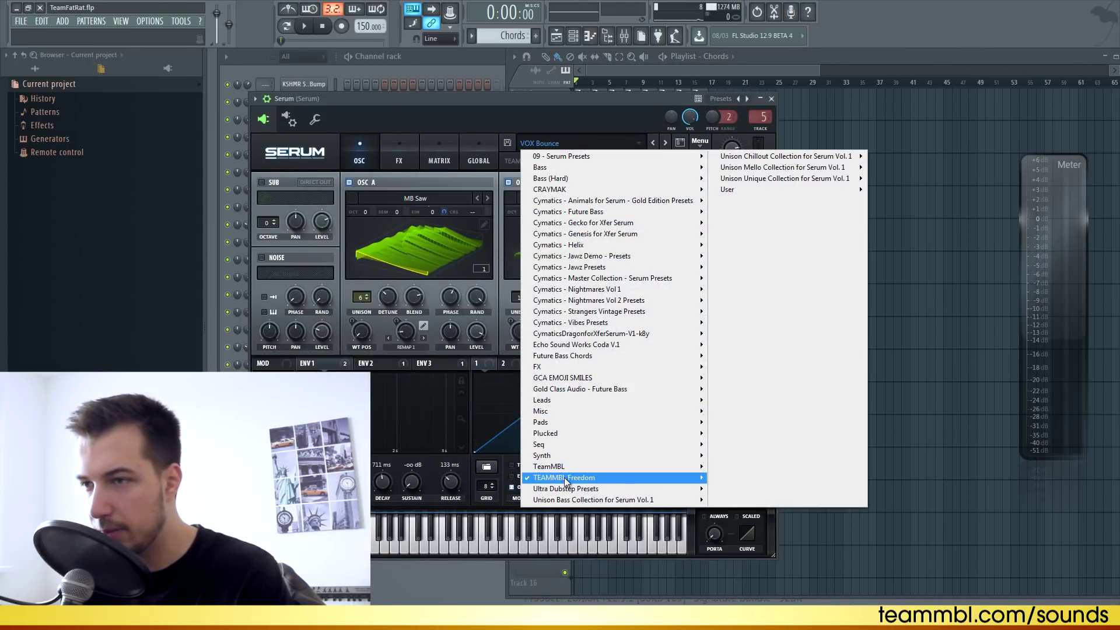
mouse_move(564, 479)
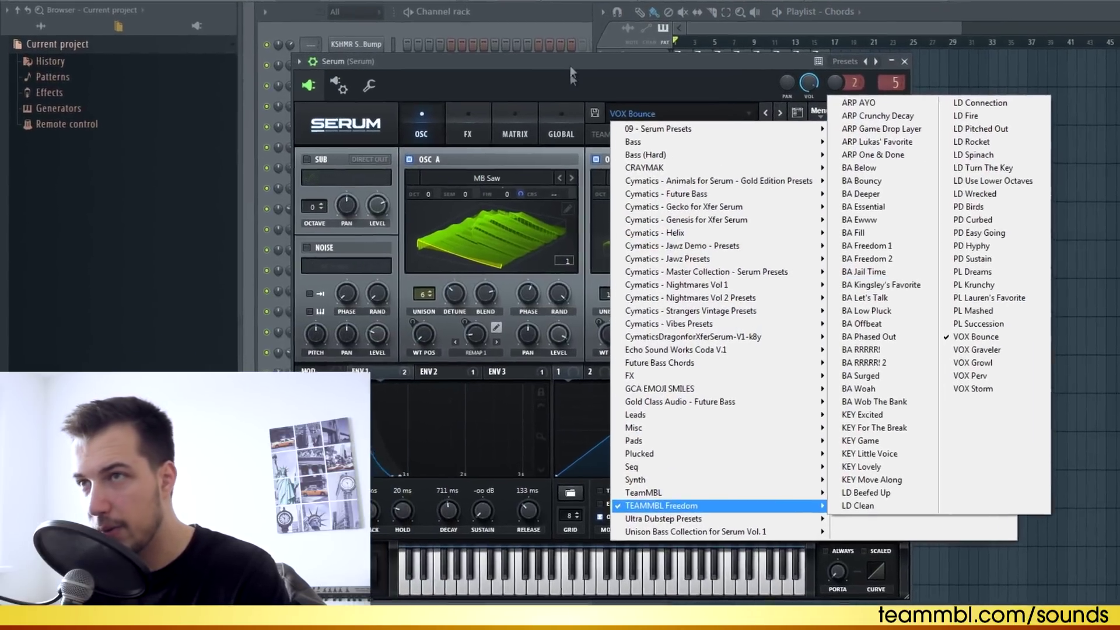
click(488, 114)
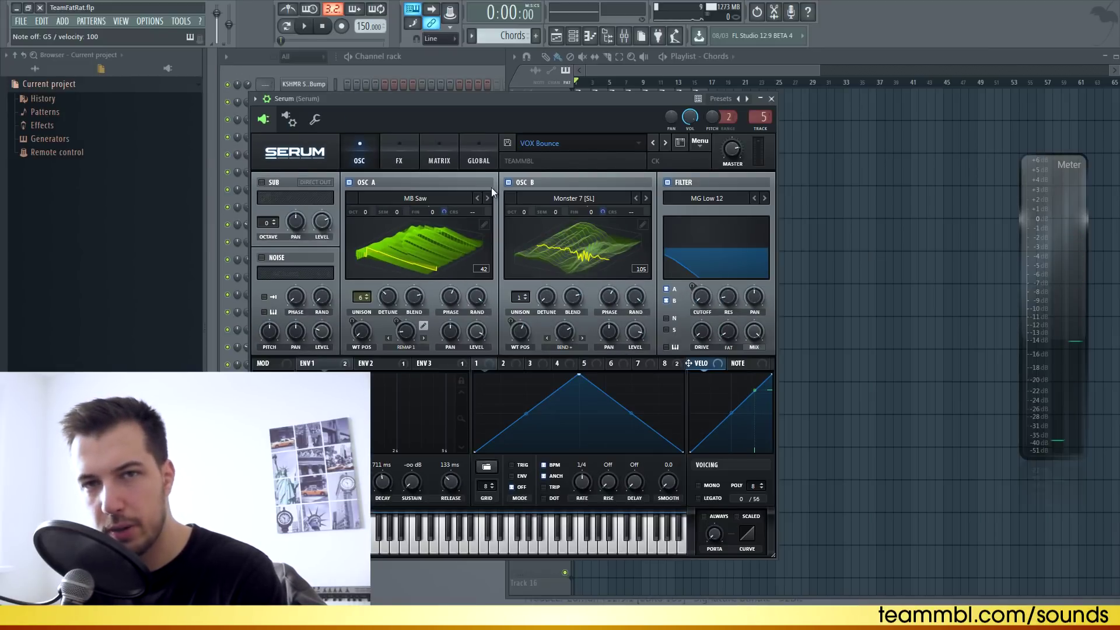
Step: In Serum's piano roll, fill bar 1 with eight repeated D5 notes and play them
key(F7)
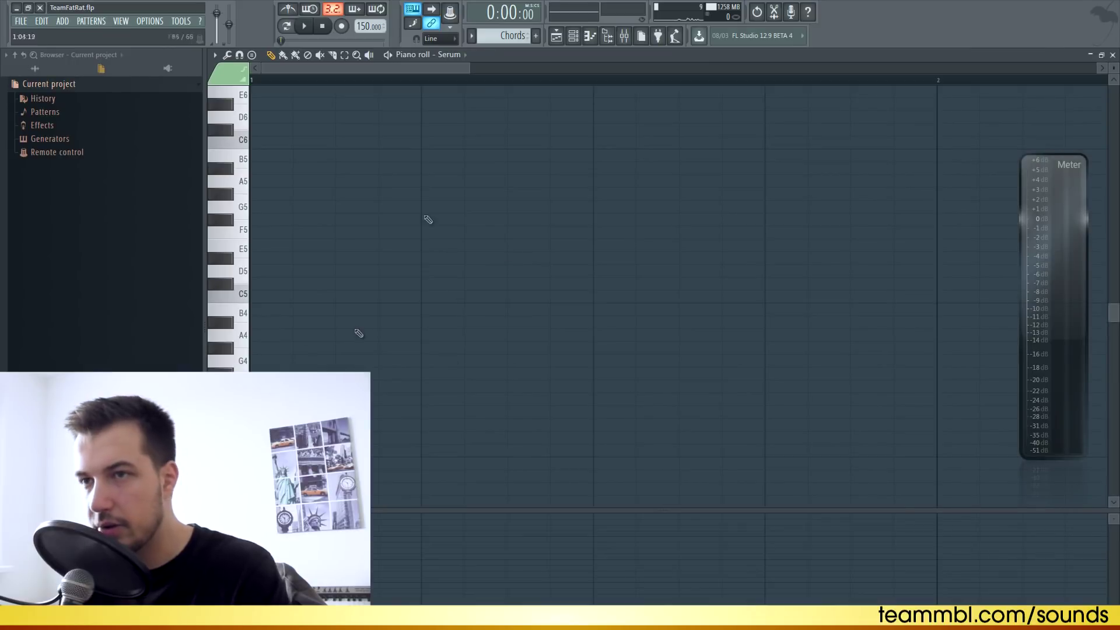
scroll(322, 305, down, 2)
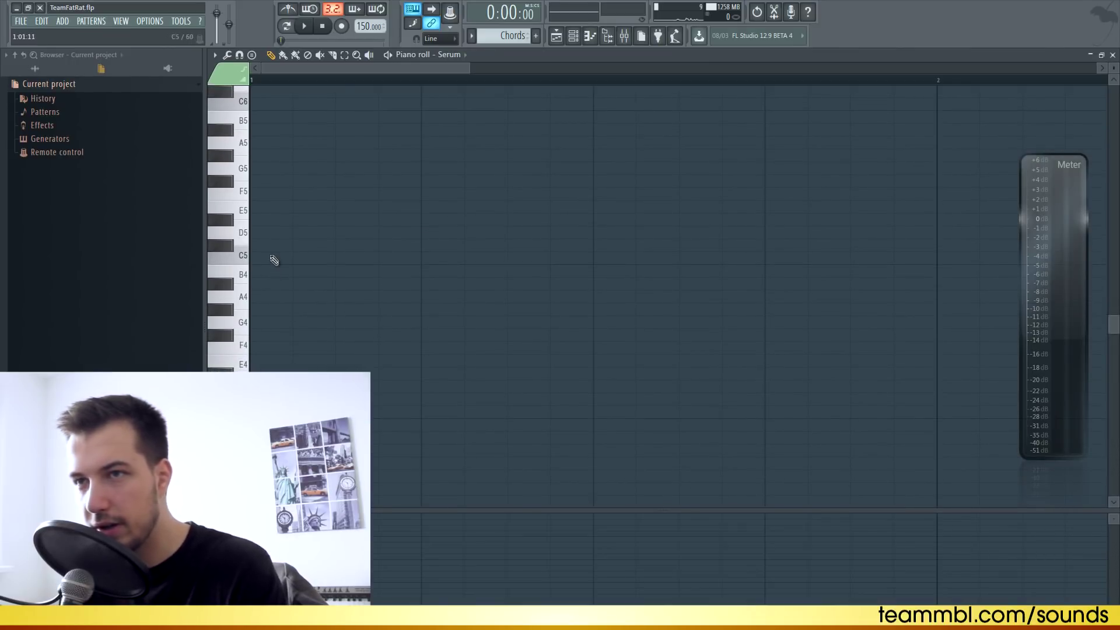
click(263, 235)
key(ctrl+b)
key(ctrl+b)
key(ctrl+b)
key(ctrl+b)
key(ctrl+b)
key(ctrl+b)
key(ctrl+b)
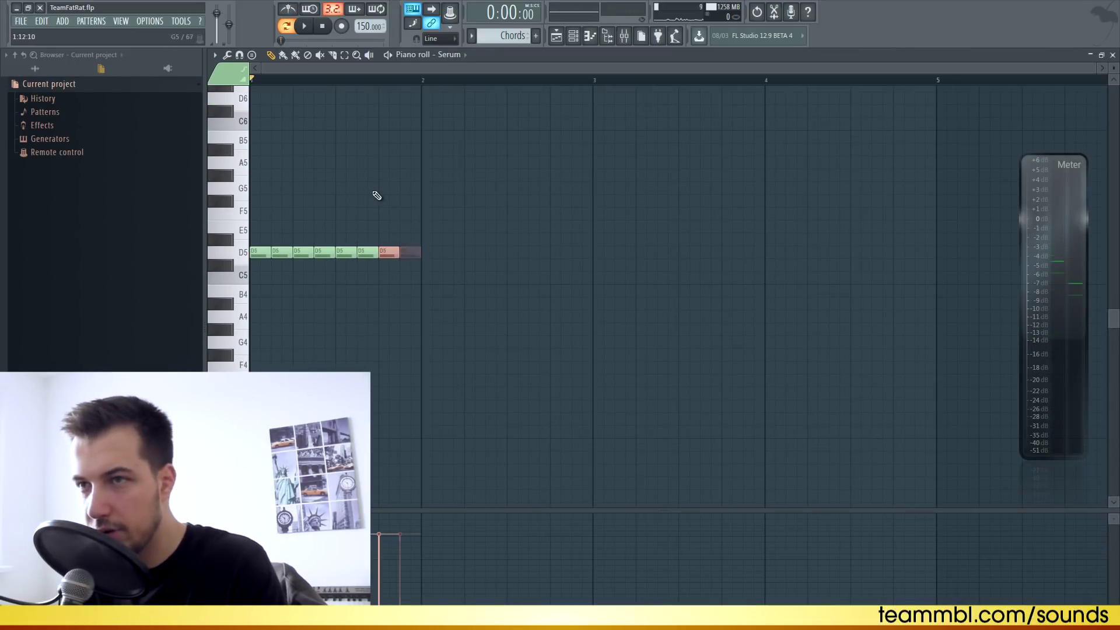
right_click(489, 228)
key(space)
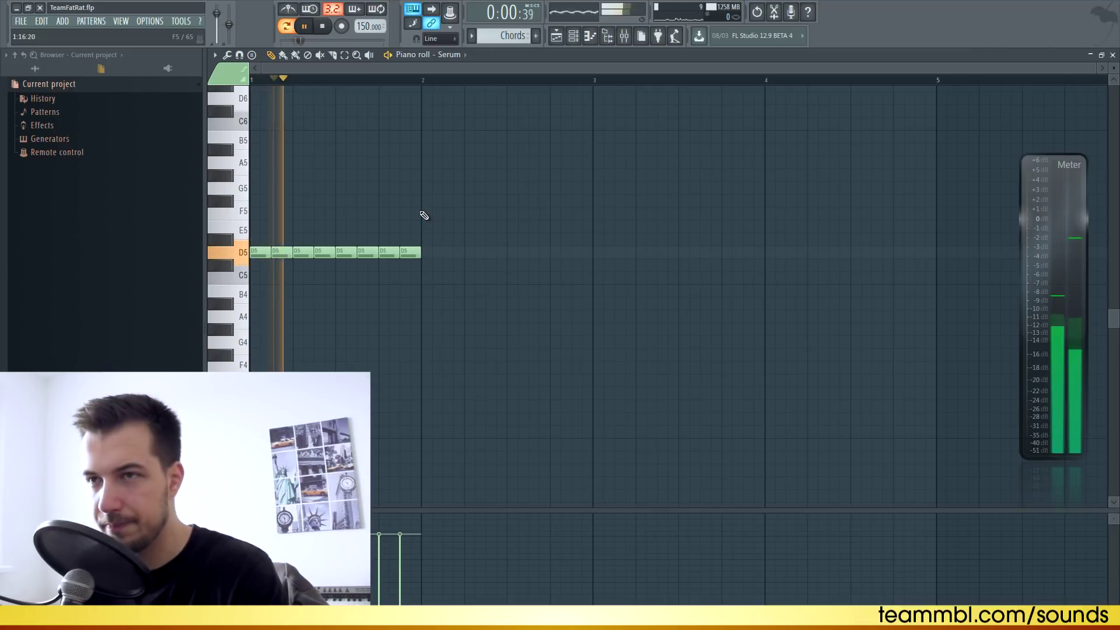
Step: Remove the last two D5 notes, add ten B4 notes from beat 4 of bar 1 through bar 2, and start an F#4 row in bar 3
key(space)
right_click(410, 252)
right_click(390, 252)
click(382, 294)
key(space)
drag(406, 288, 383, 304)
key(ctrl+b)
key(ctrl+b)
key(ctrl+b)
key(ctrl+b)
key(ctrl+b)
key(ctrl+b)
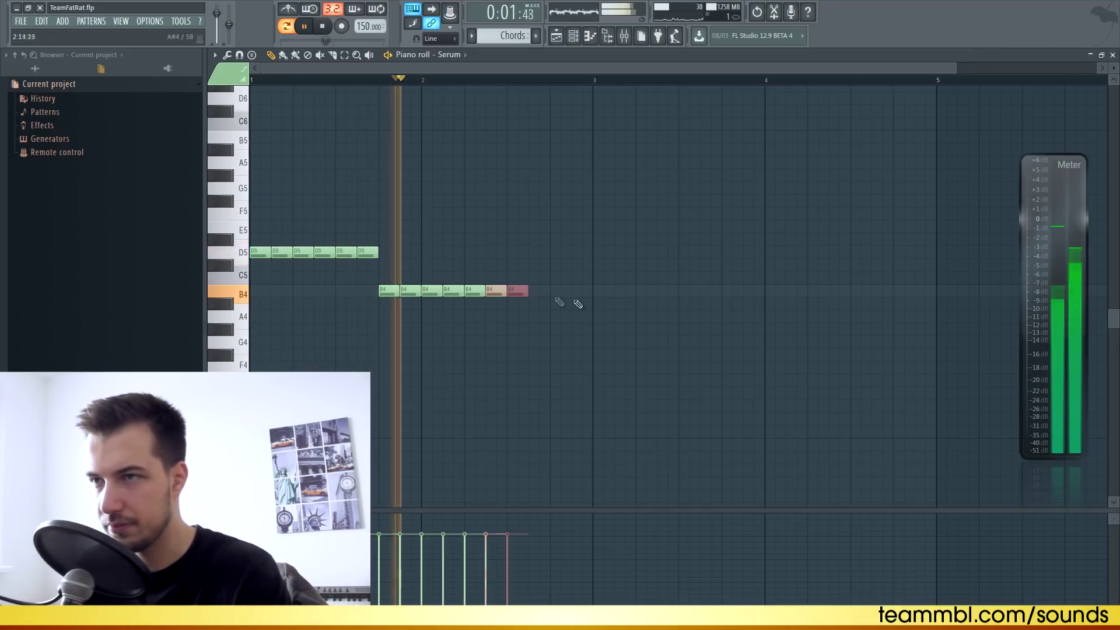
key(ctrl+b)
key(ctrl+b)
key(ctrl+b)
key(ctrl+b)
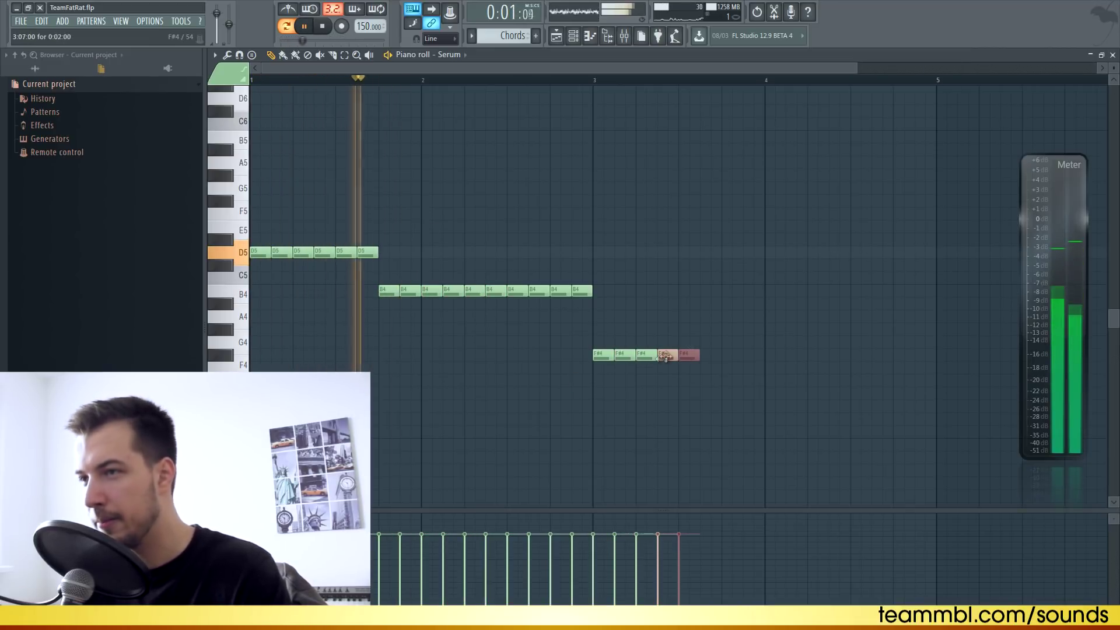
Step: Extend the F#4 row to the middle of bar 4, fill the rest of the bar with four E5 notes, and play the progression
key(ctrl+b)
key(ctrl+b)
key(space)
click(723, 306)
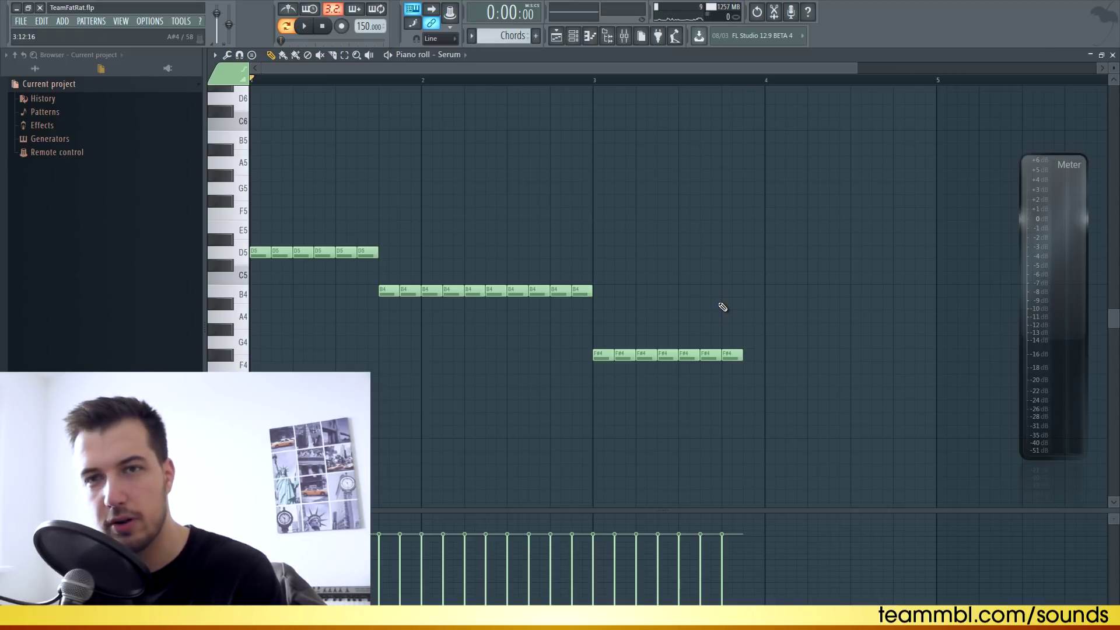
key(ctrl+z)
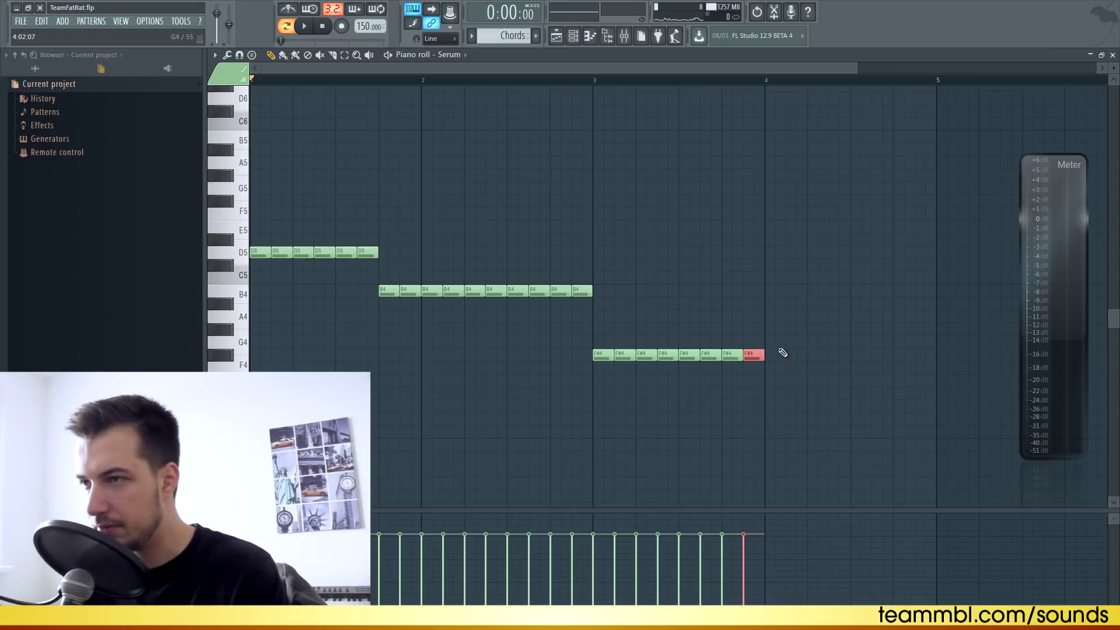
key(space)
drag(778, 337, 688, 374)
key(ctrl+b)
ctrl+click(857, 317)
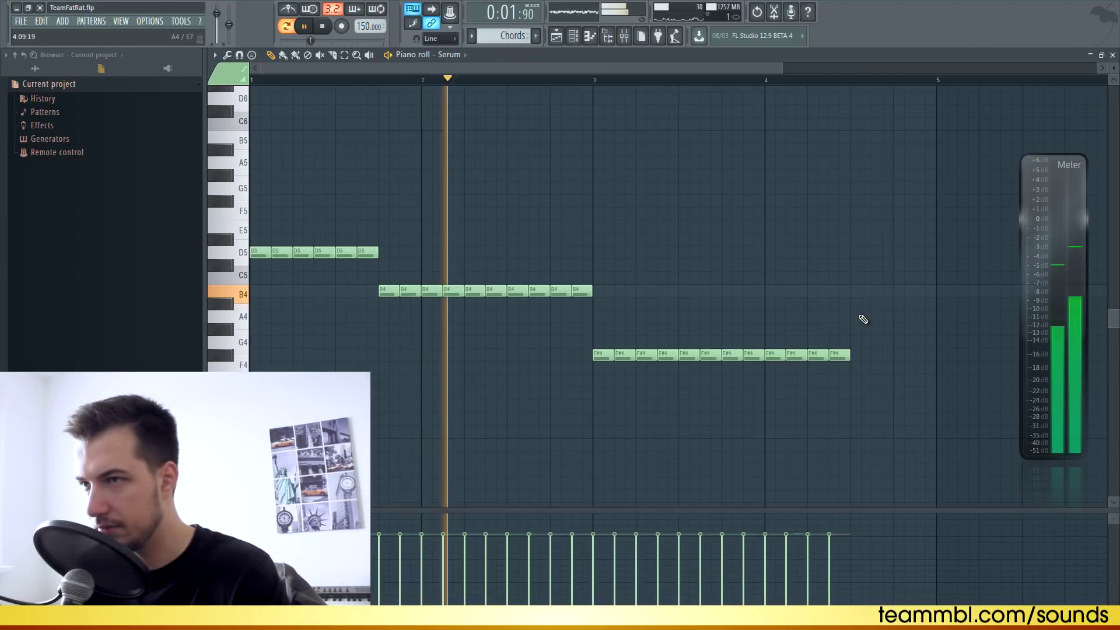
mouse_move(858, 251)
mouse_down()
mouse_move(864, 226)
mouse_move(927, 227)
mouse_up()
key(space)
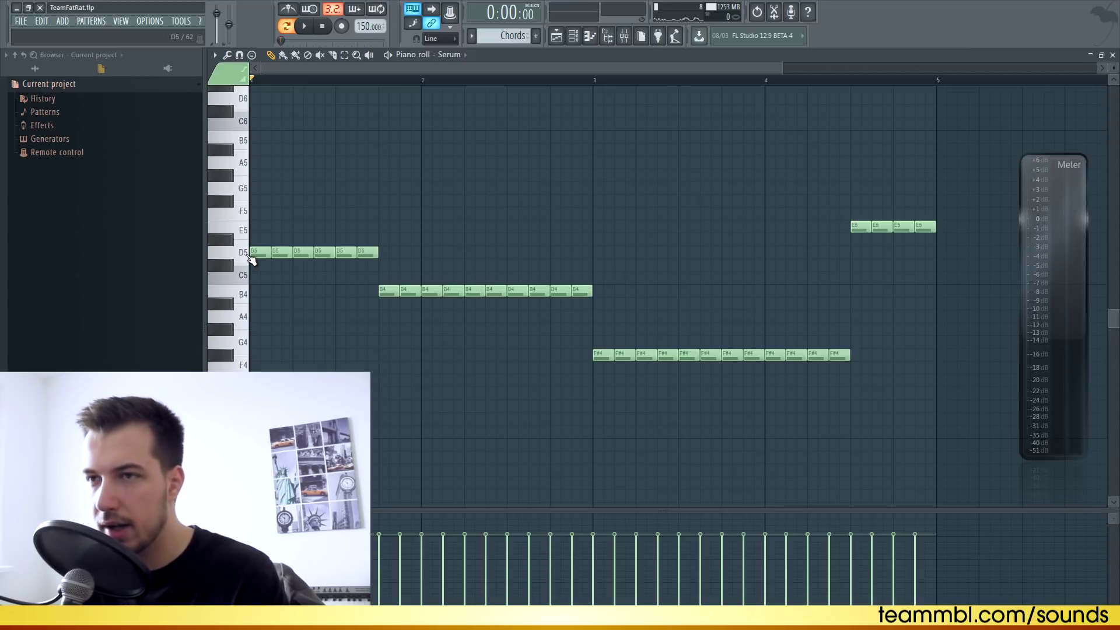
Step: Stack F#5 and A5 above the first D5 note to form a major chord, and audition its intervals on the piano keys
scroll(320, 295, up, 2)
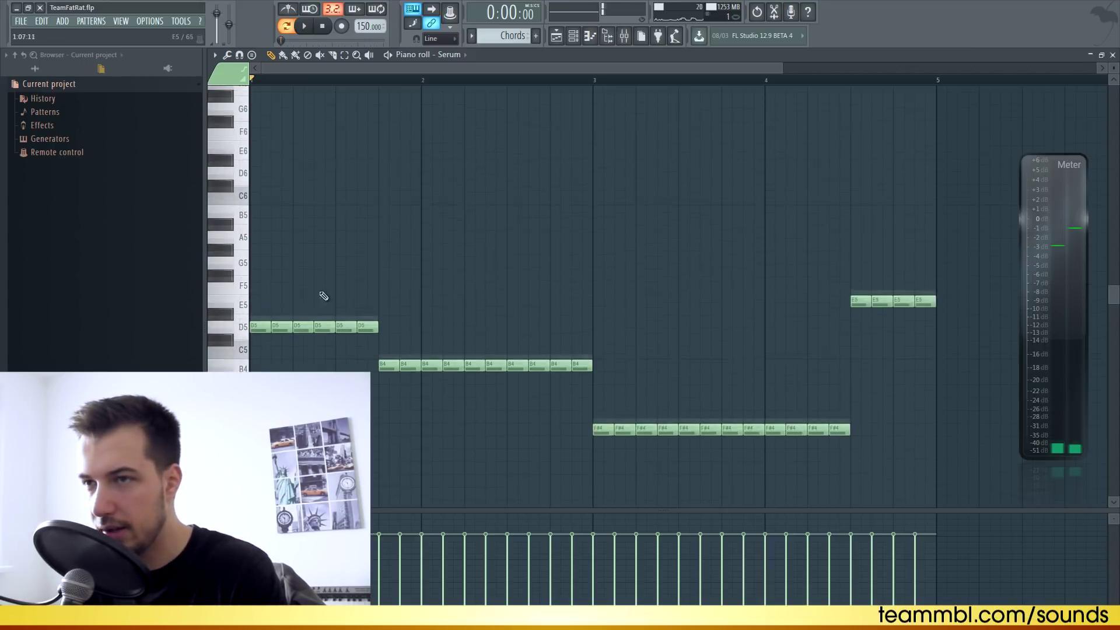
click(257, 278)
click(255, 239)
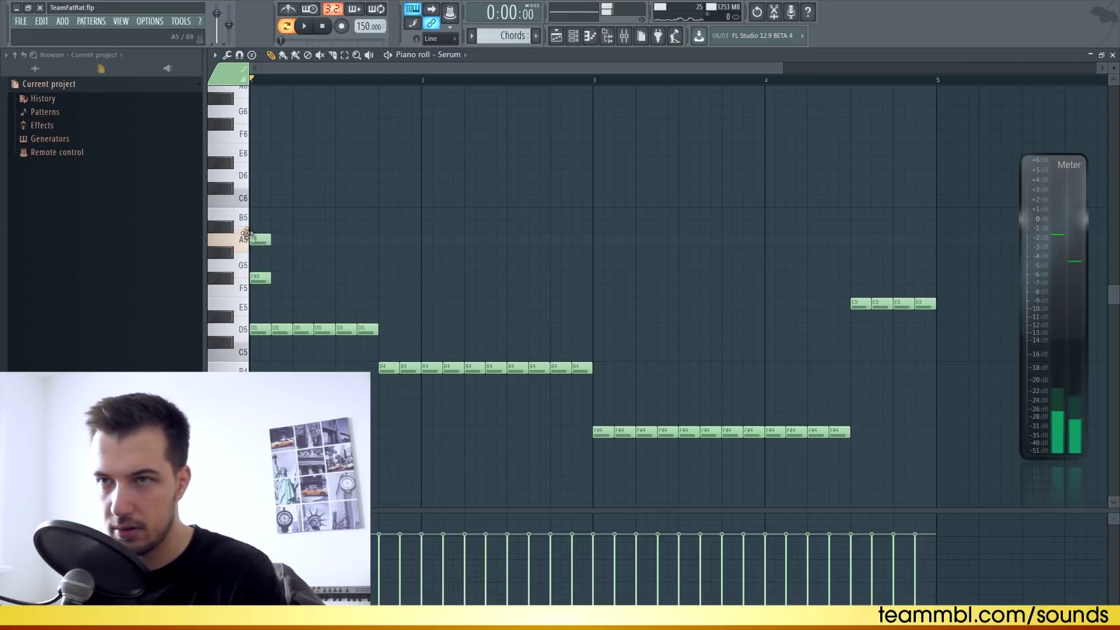
click(257, 330)
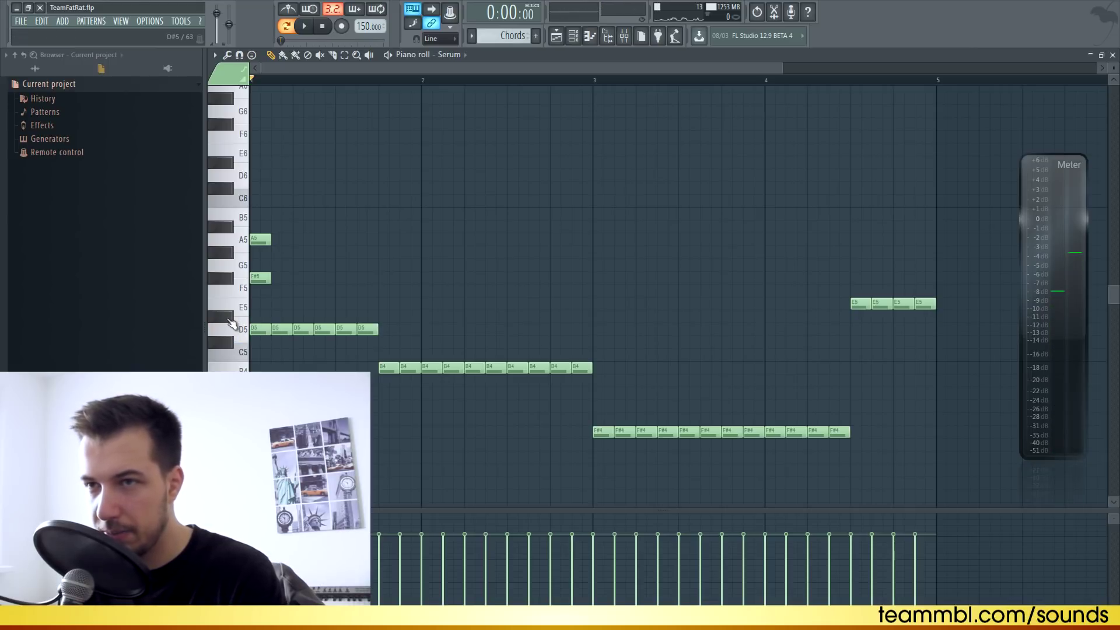
click(235, 327)
click(240, 292)
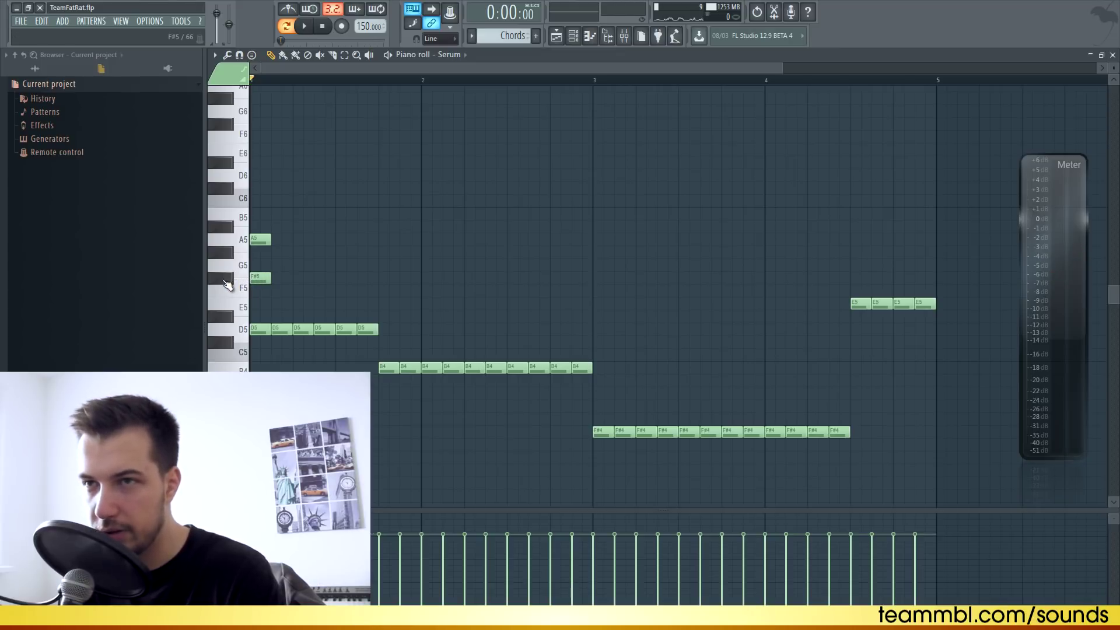
click(227, 286)
click(256, 241)
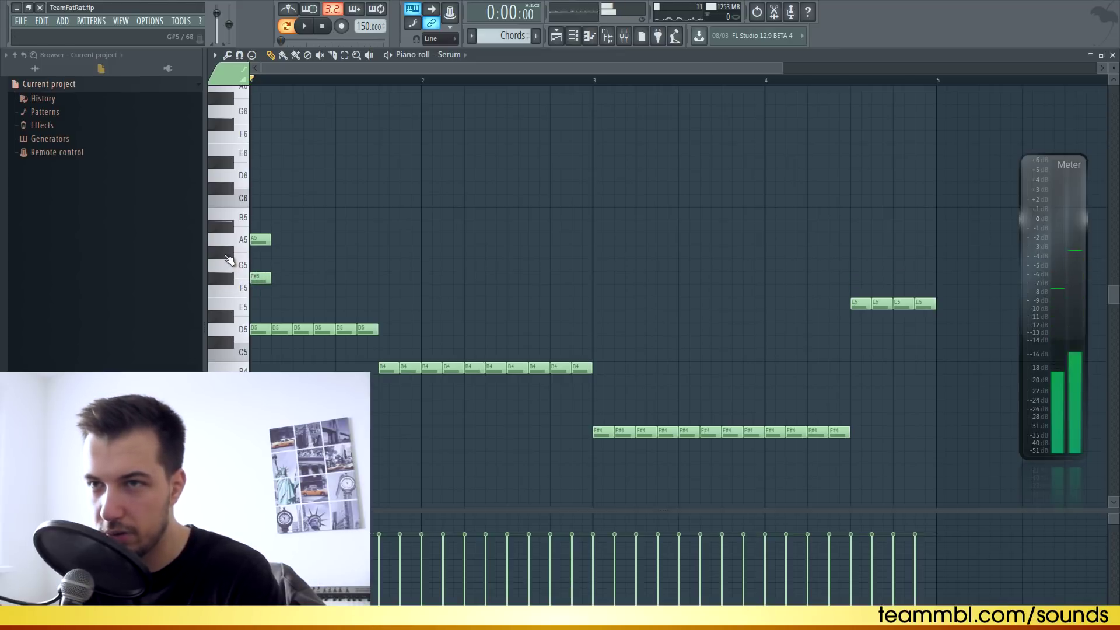
click(260, 241)
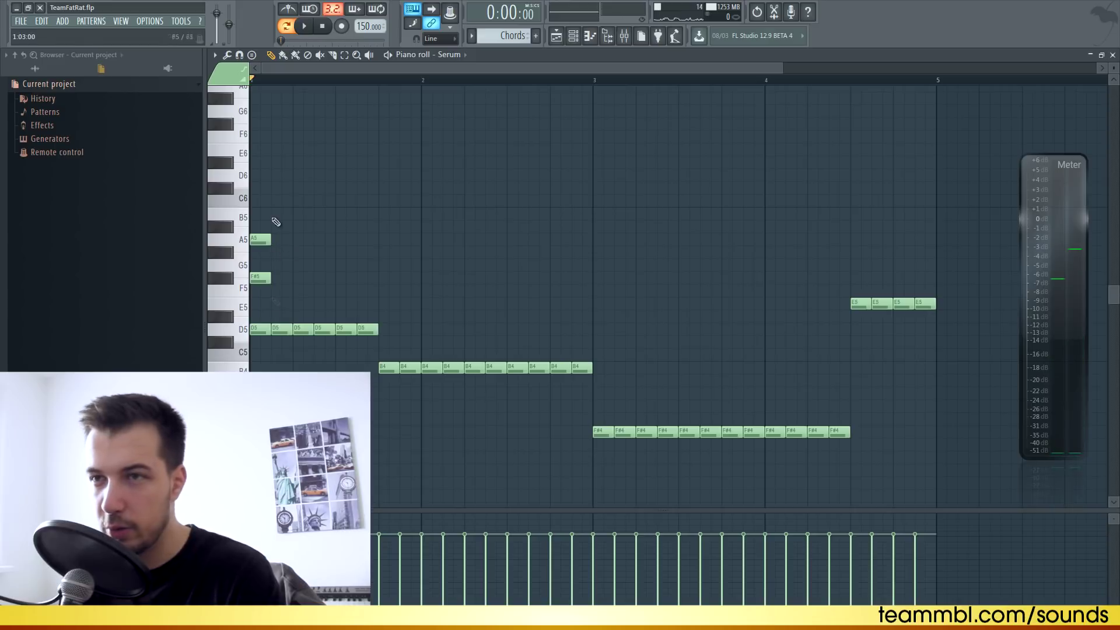
Step: Try the Minor chord stamp with a D5 root at beat 4 of bar 1, and delete the stamped chord
click(215, 56)
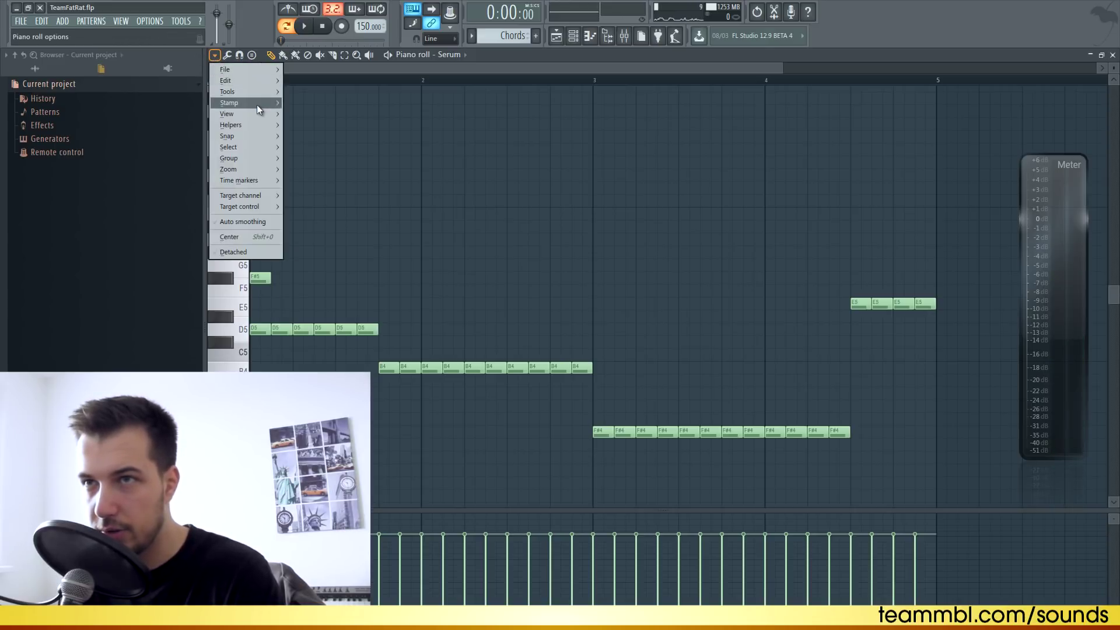
mouse_move(257, 104)
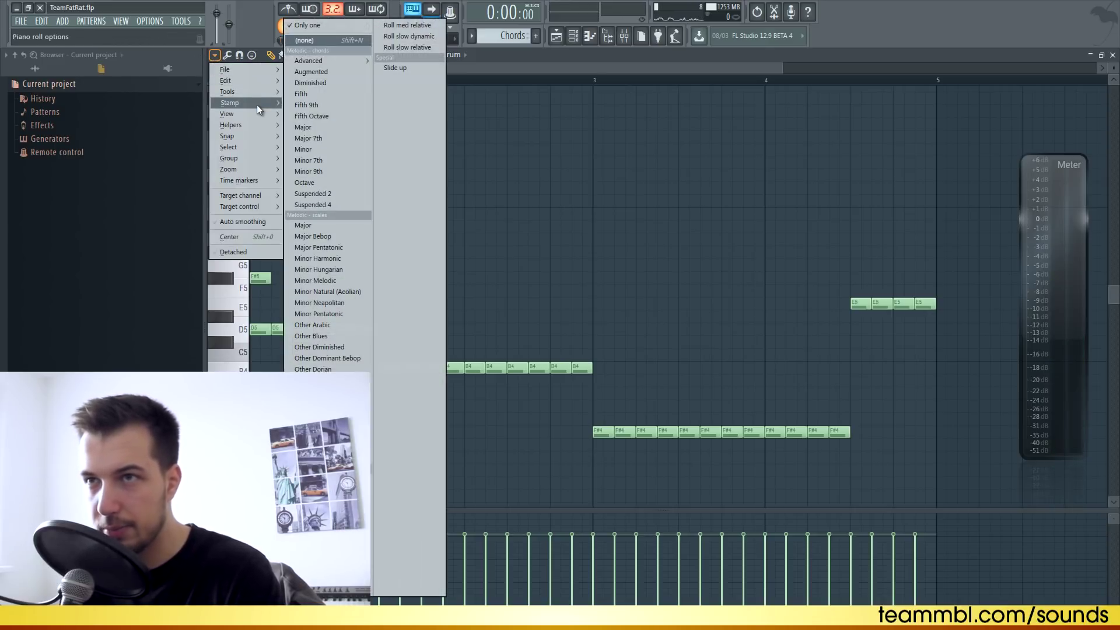
click(321, 150)
click(382, 330)
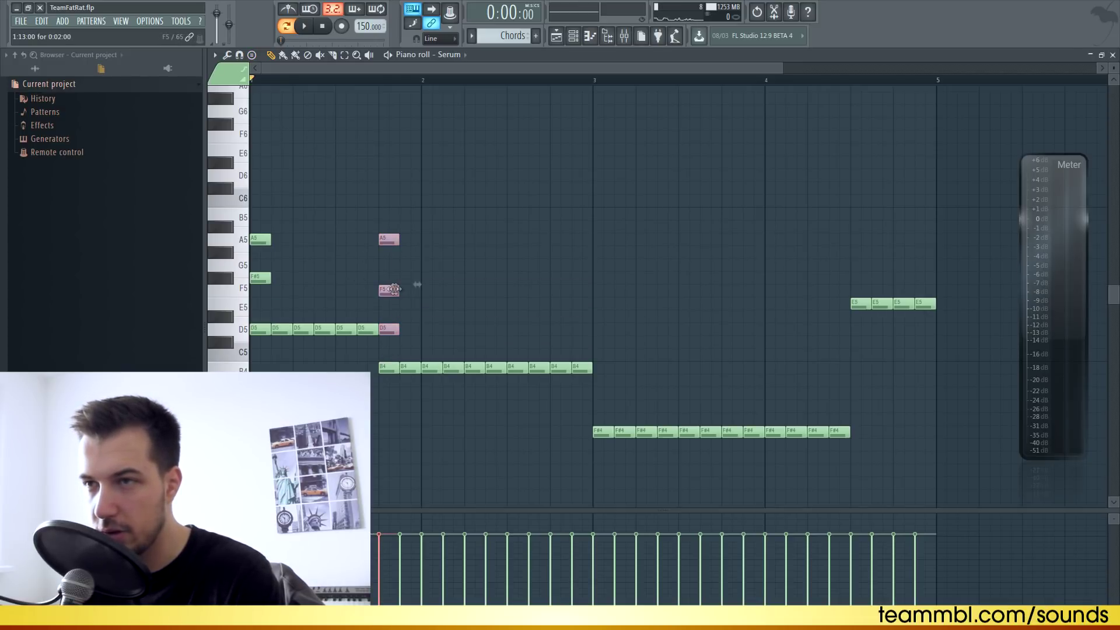
key(Delete)
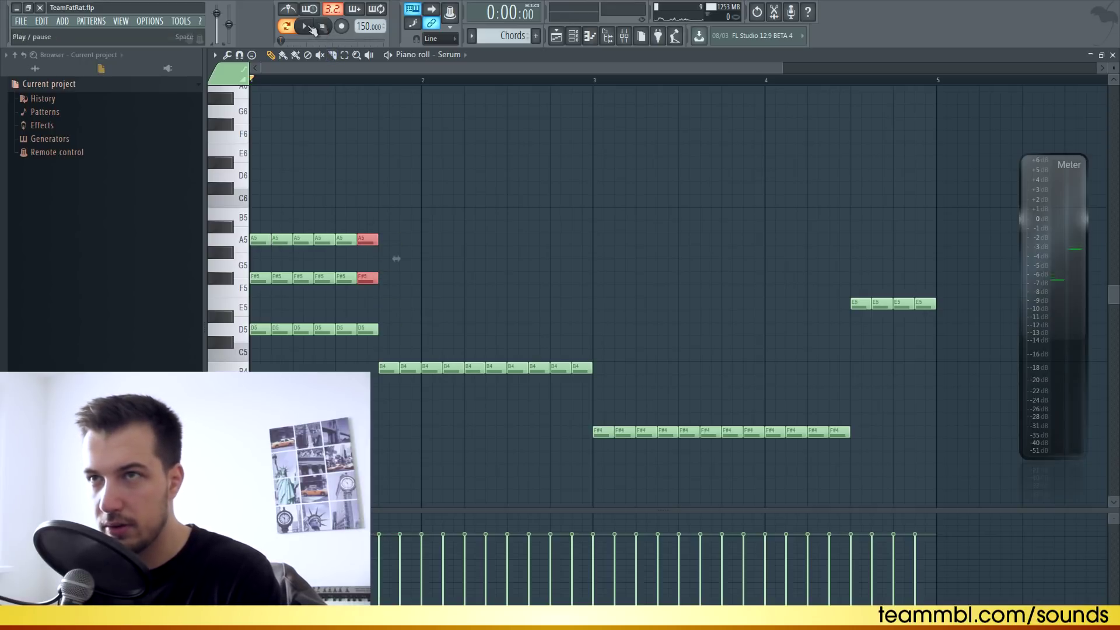
Step: Add rows of repeated D5 and F#5 notes above the B4 notes through the end of bar 2, and play the chords
click(307, 27)
key(ctrl+d)
key(space)
drag(390, 296, 376, 340)
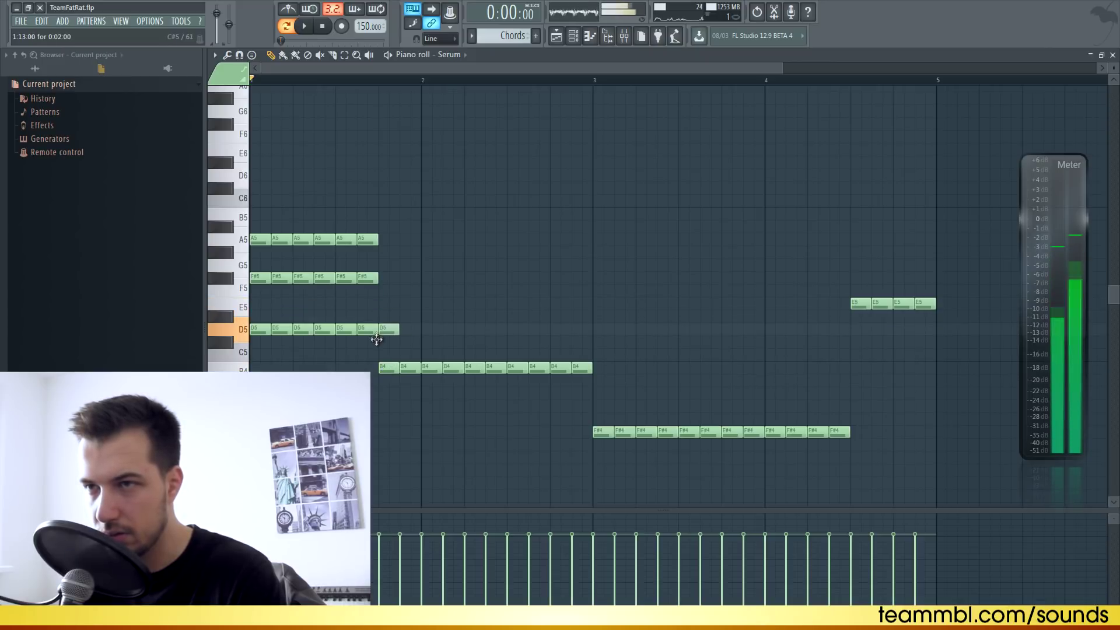
click(387, 278)
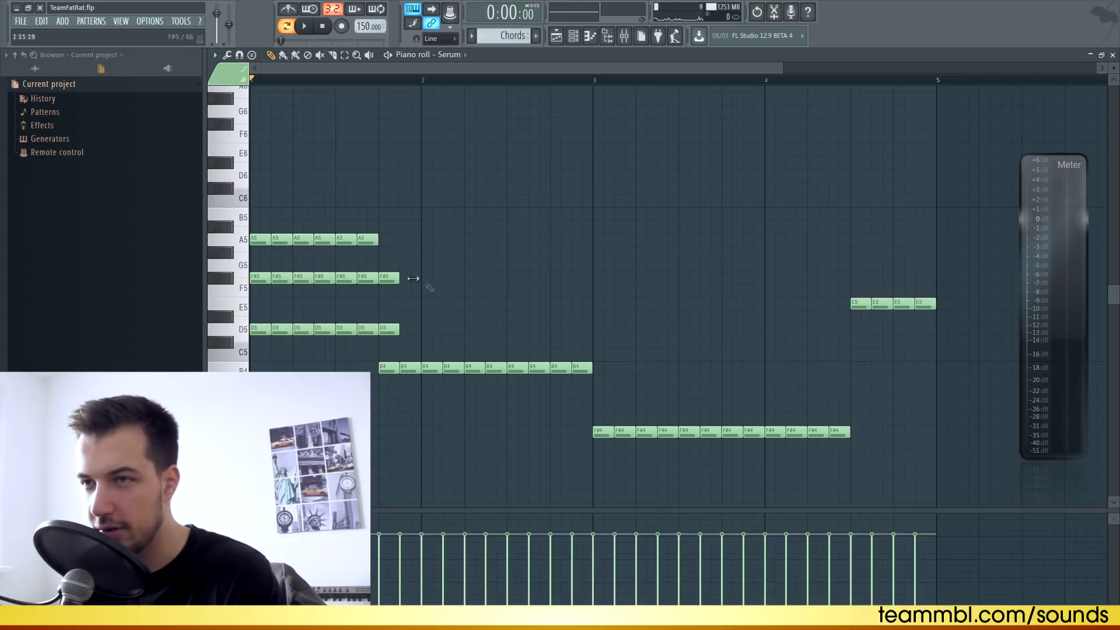
key(space)
mouse_move(432, 295)
mouse_down()
mouse_move(433, 321)
mouse_move(565, 295)
mouse_move(497, 332)
mouse_move(584, 303)
mouse_up()
key(space)
key(space)
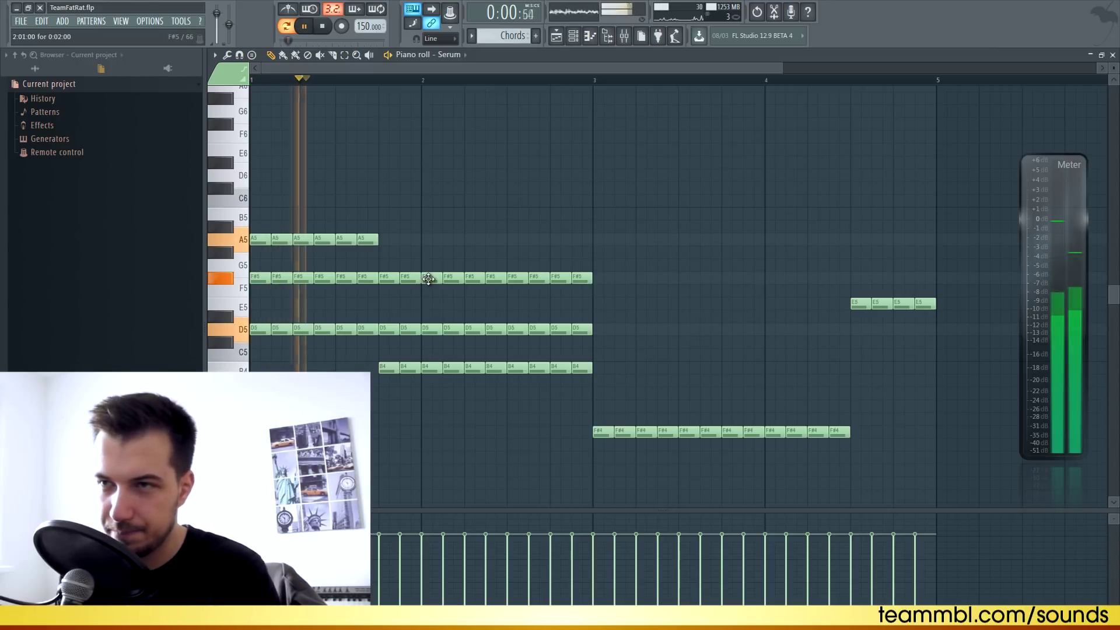
key(space)
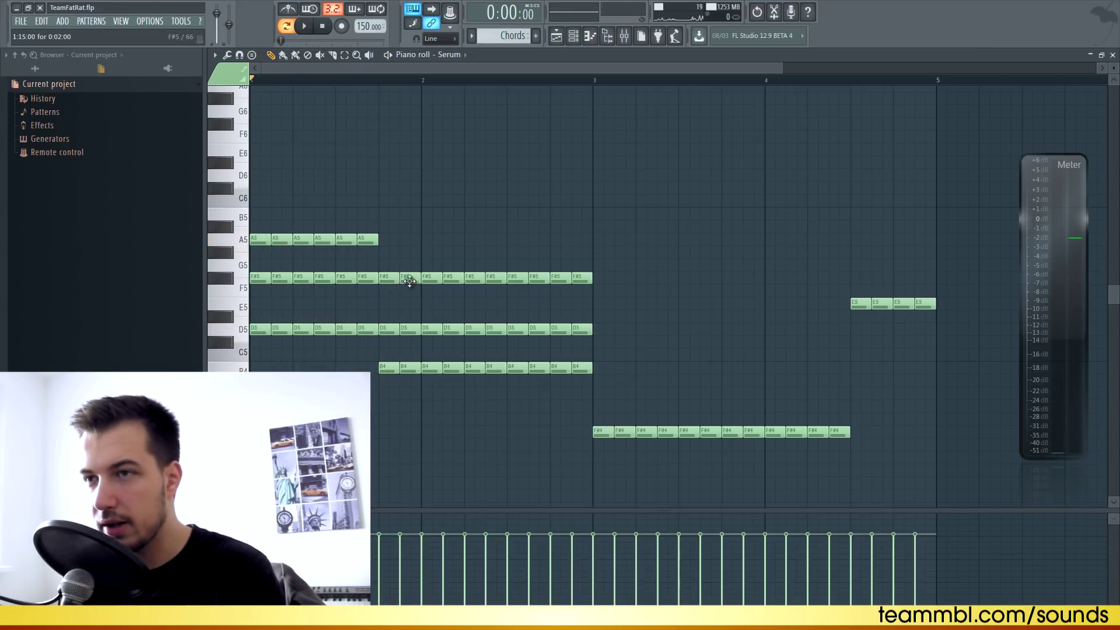
Step: Add a row of ten repeated G#5 notes on top of the B4 chord through the end of bar 2, and listen to it
click(385, 252)
drag(375, 244, 392, 257)
key(ctrl+b)
key(ctrl+b)
key(ctrl+b)
key(space)
drag(476, 257, 458, 233)
key(ctrl+b)
key(ctrl+b)
key(ctrl+b)
drag(590, 235, 565, 217)
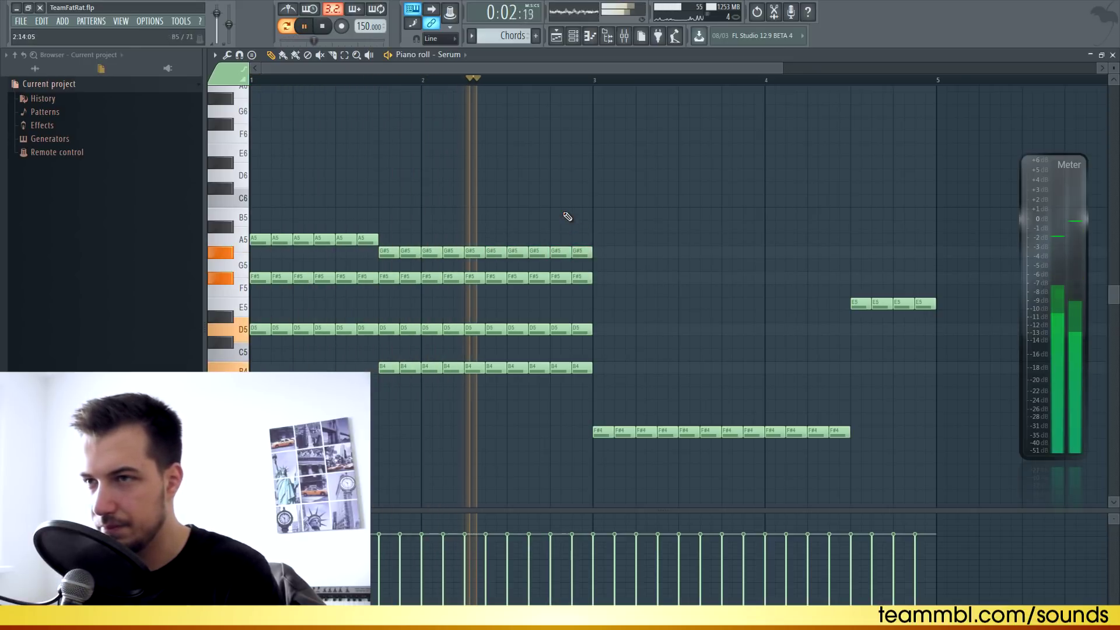
key(space)
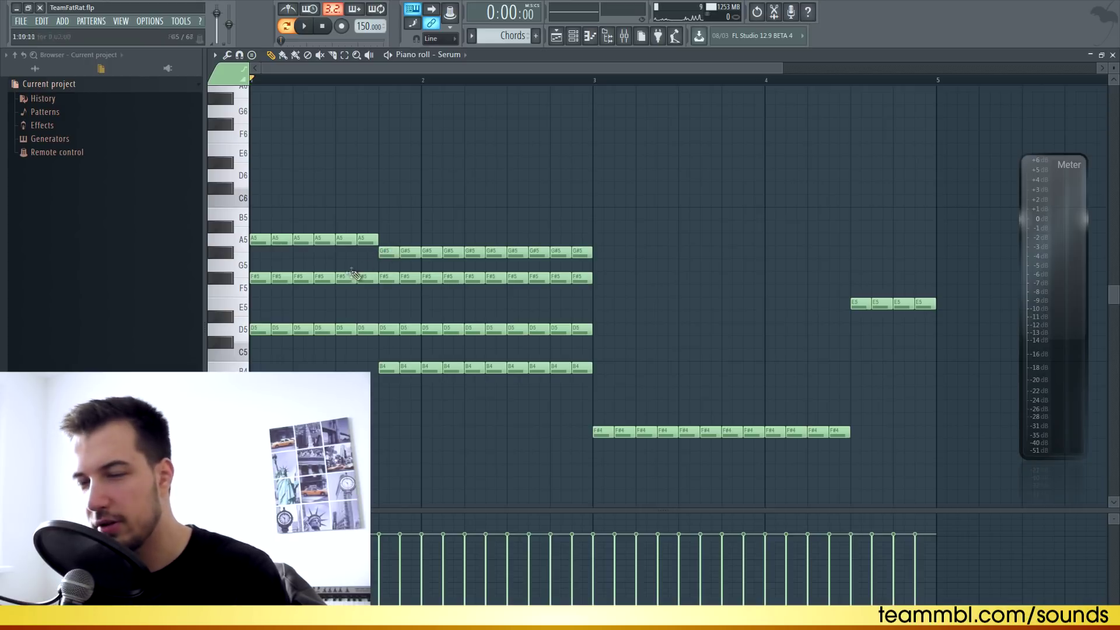
Step: Move the G#5 row up to B5 and play the chord change from beat 3 of bar 1
drag(606, 258, 387, 212)
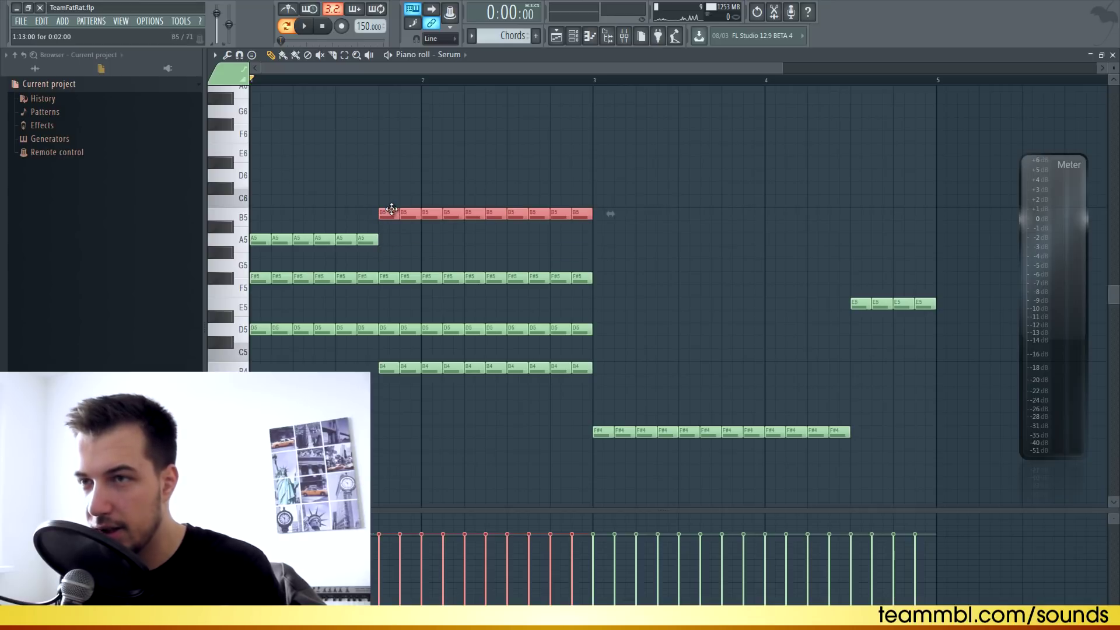
click(358, 80)
key(space)
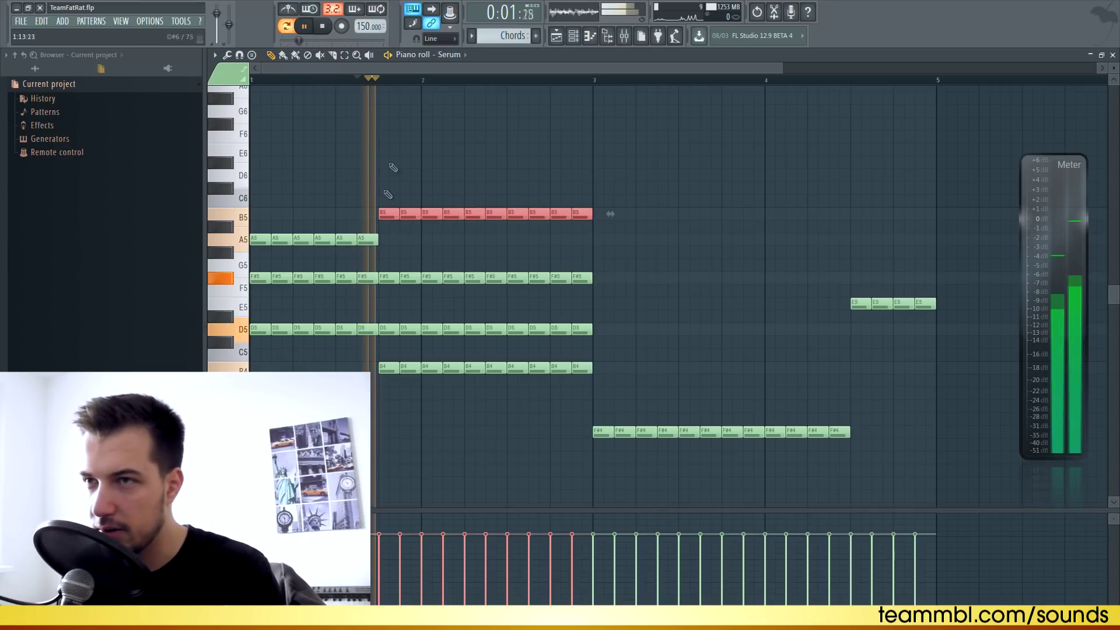
key(space)
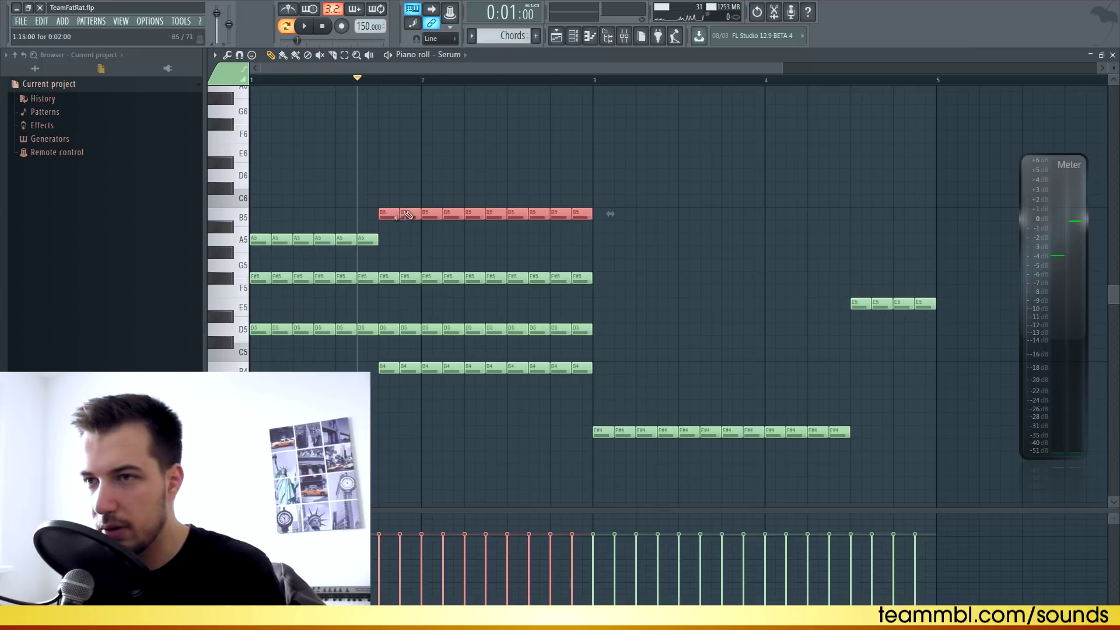
Step: Move the B5 row back down to G#5 and play the first chord change from the start
key(space)
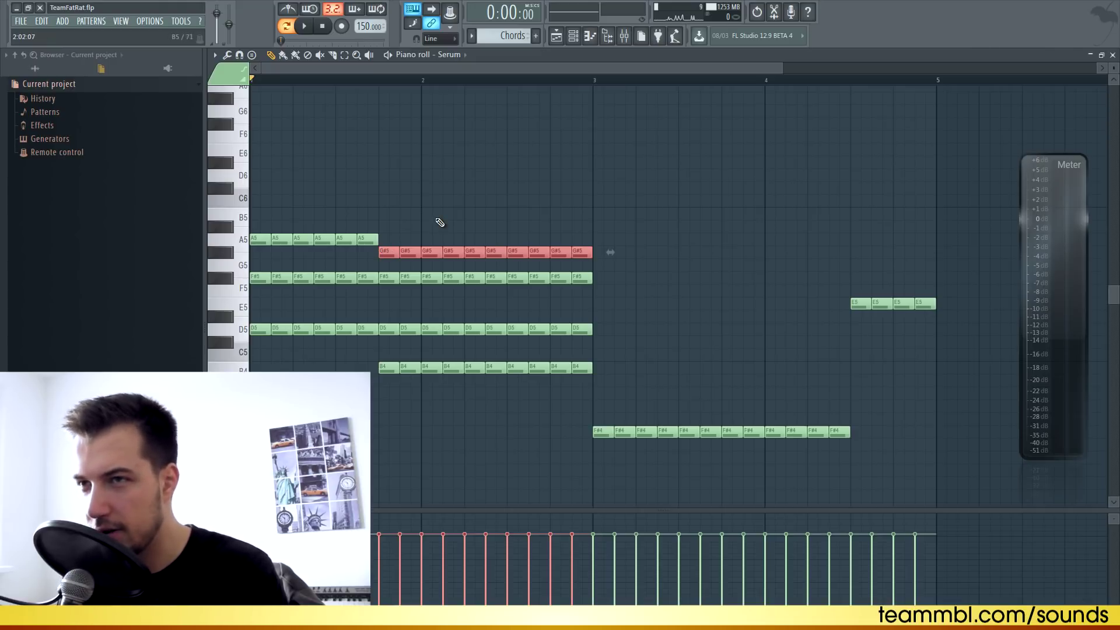
key(space)
click(450, 229)
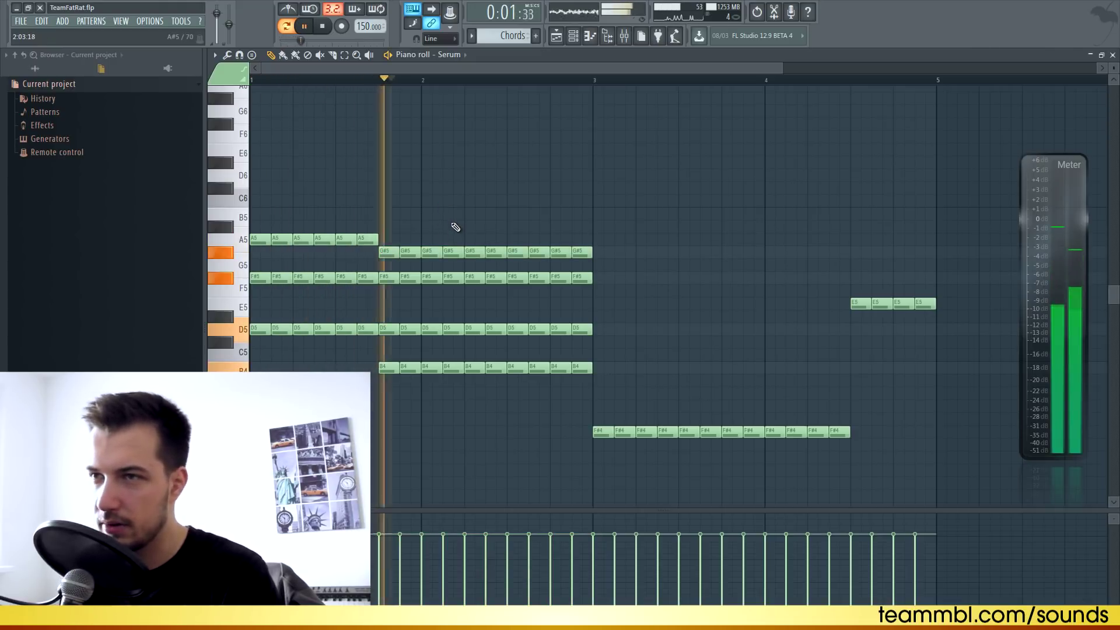
key(space)
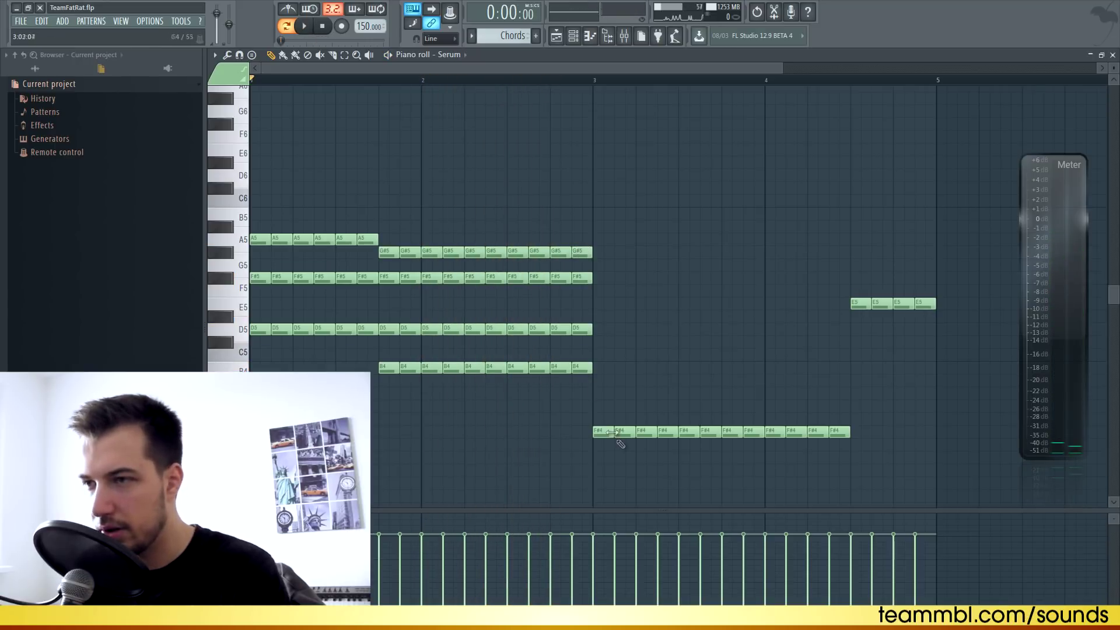
Step: Add single A#4 and C#5 notes above the F#4 note at the start of bar 3
click(604, 432)
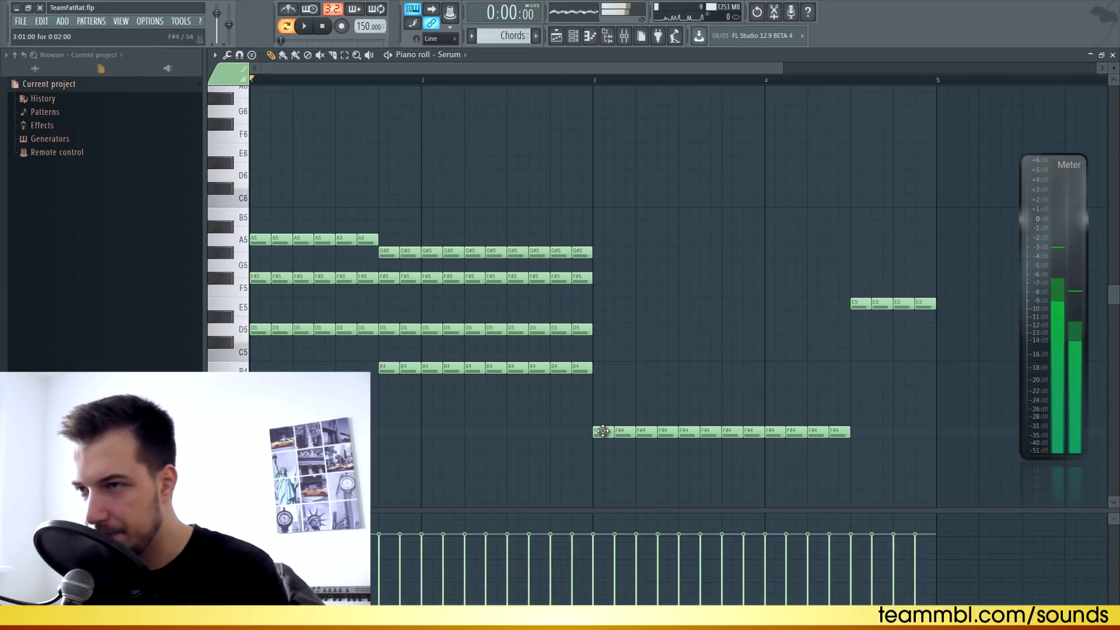
click(596, 392)
click(596, 386)
right_click(601, 393)
click(599, 342)
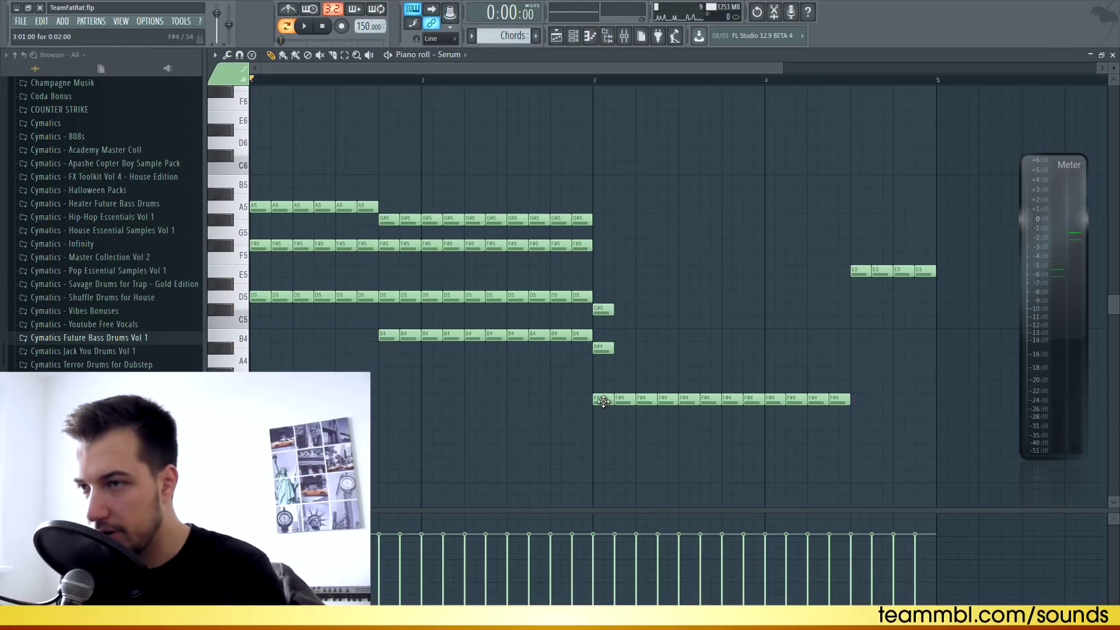
click(603, 401)
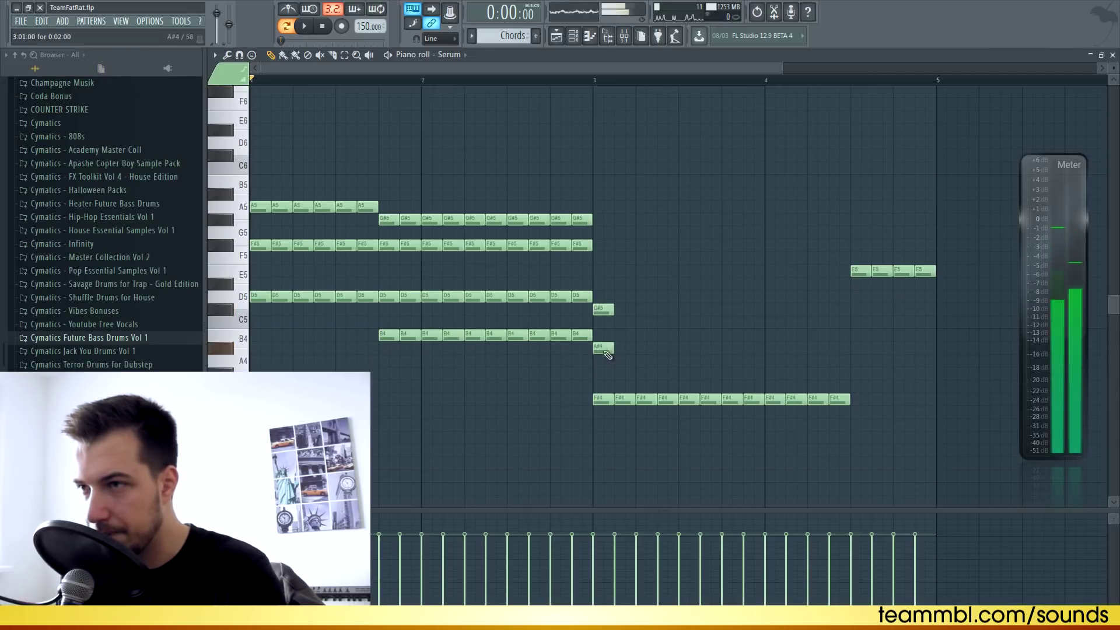
Step: Repeat the A#4 and C#5 notes to five each from the start of bar 3, and play the change from bar 2
click(529, 80)
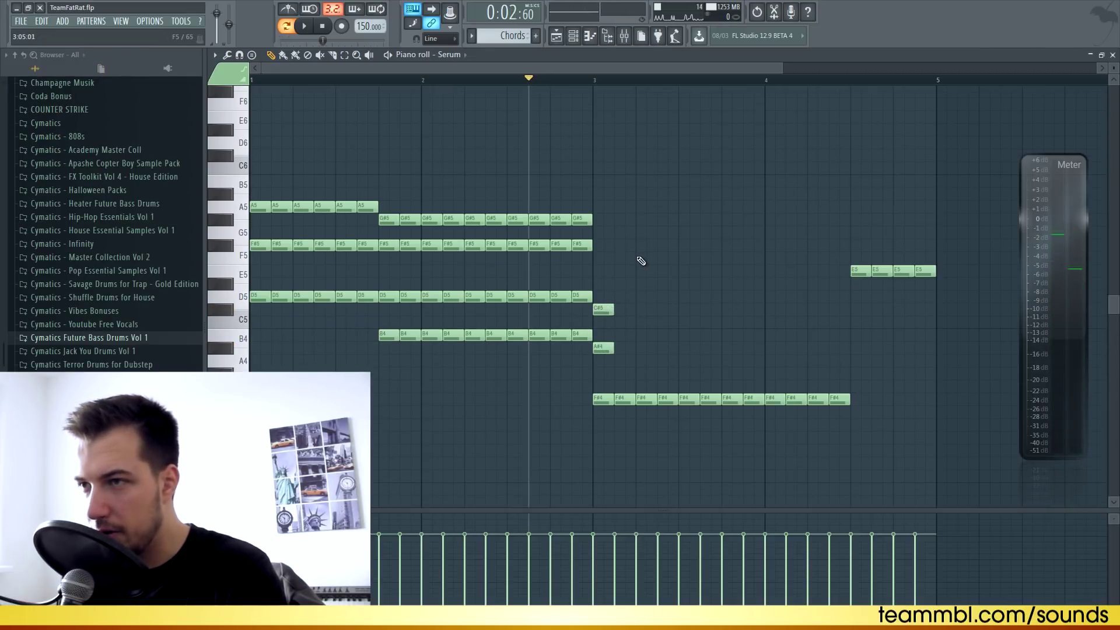
key(space)
key(space)
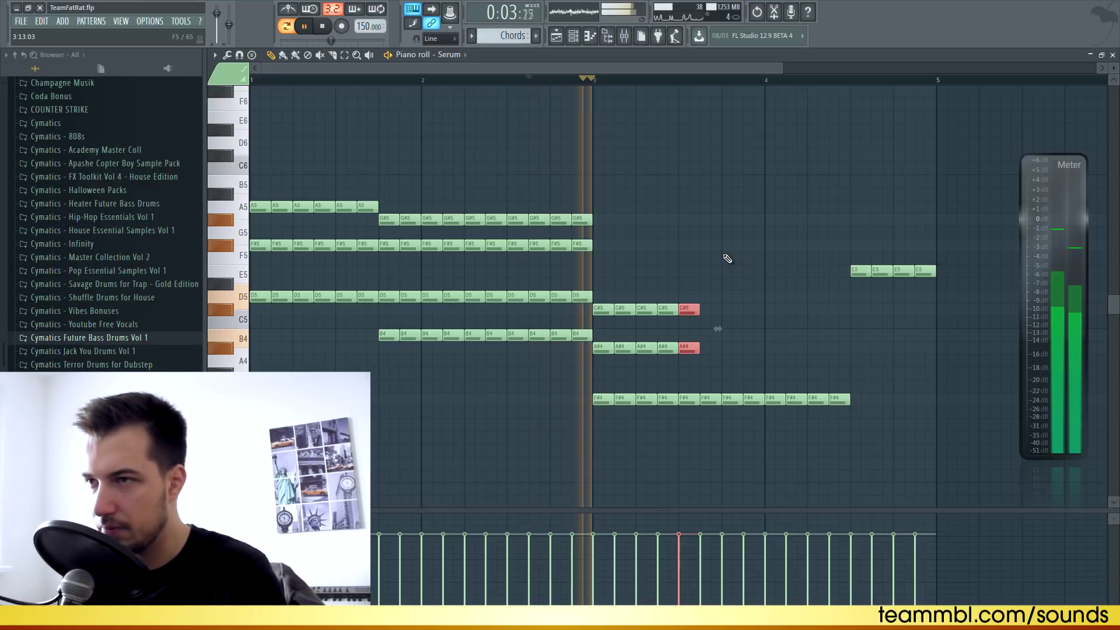
ctrl+click(727, 259)
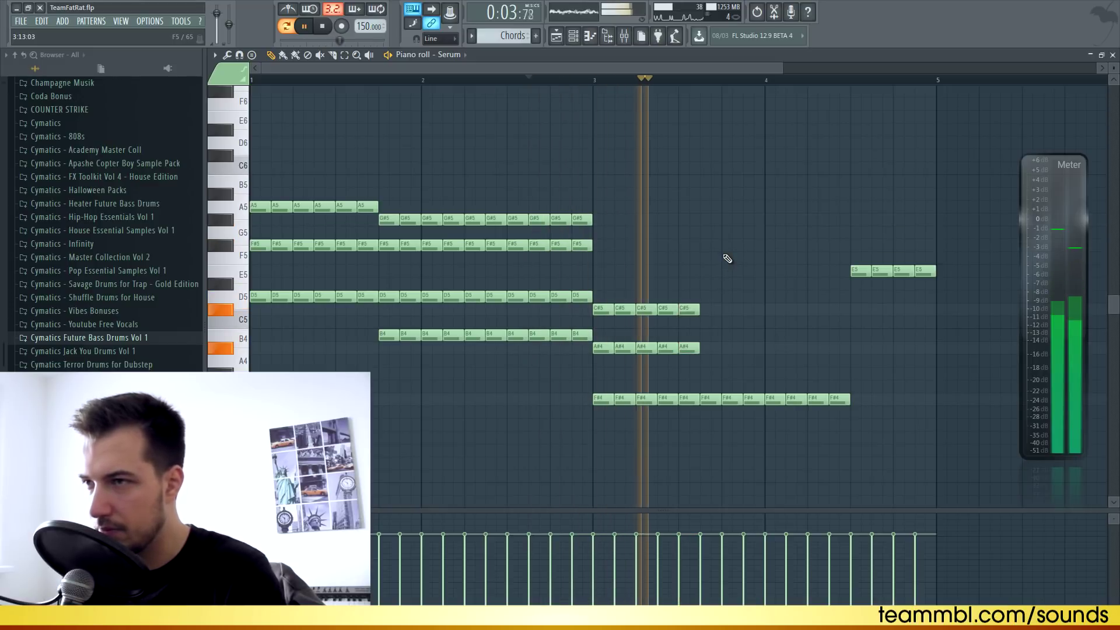
key(space)
Step: Raise the A#4 row an octave to A#5, and extend it and the C#5 row to the end of bar 3 during playback
drag(386, 79, 260, 80)
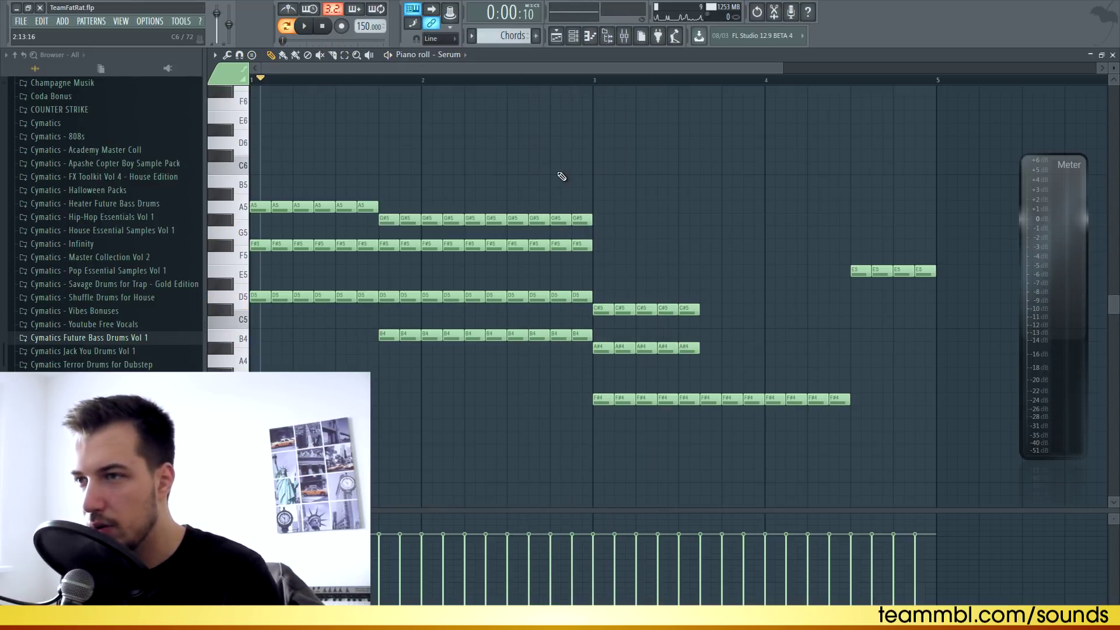
drag(718, 349, 596, 359)
key(ctrl+Up)
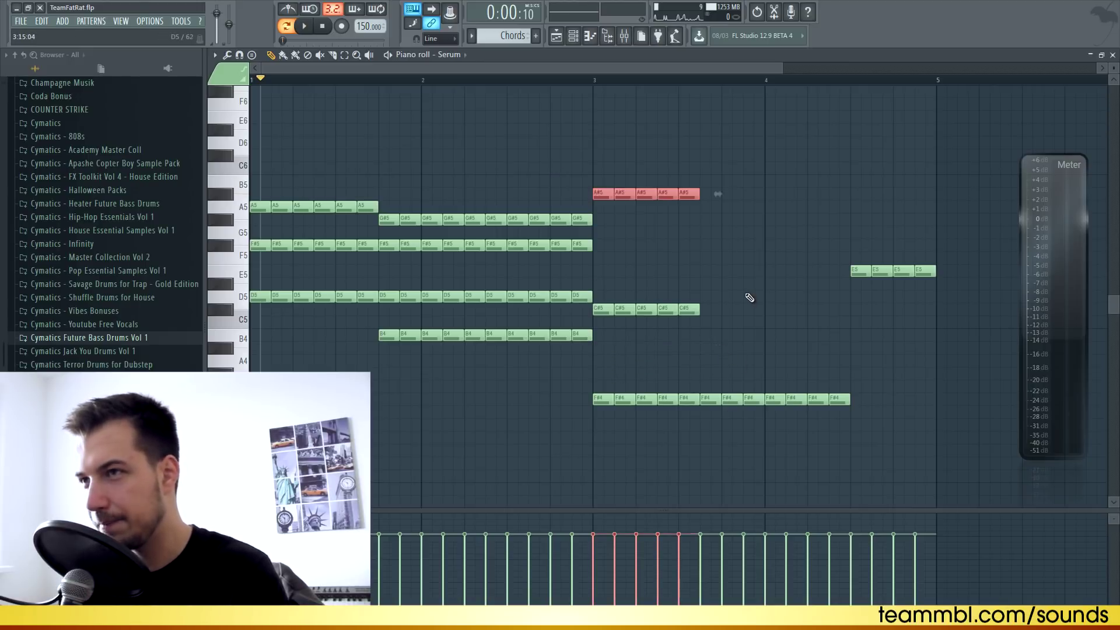
key(space)
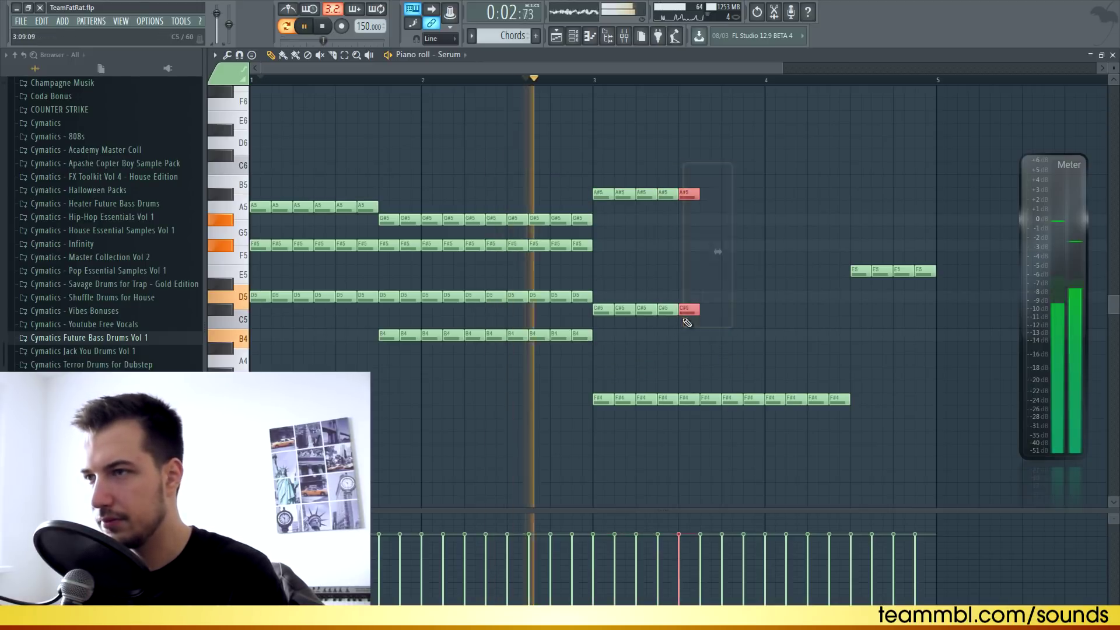
drag(698, 257, 771, 256)
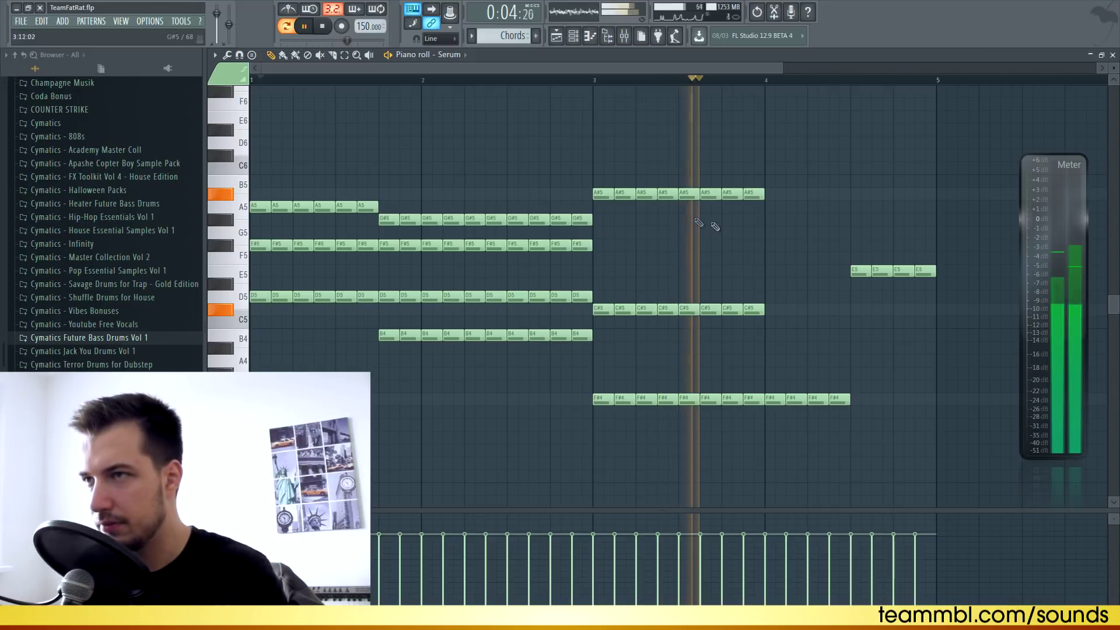
key(space)
Step: Extend the A#5 and C#5 rows across the remaining F#4 notes, and add four repeated G#5 and B5 notes above the E5 notes
click(593, 80)
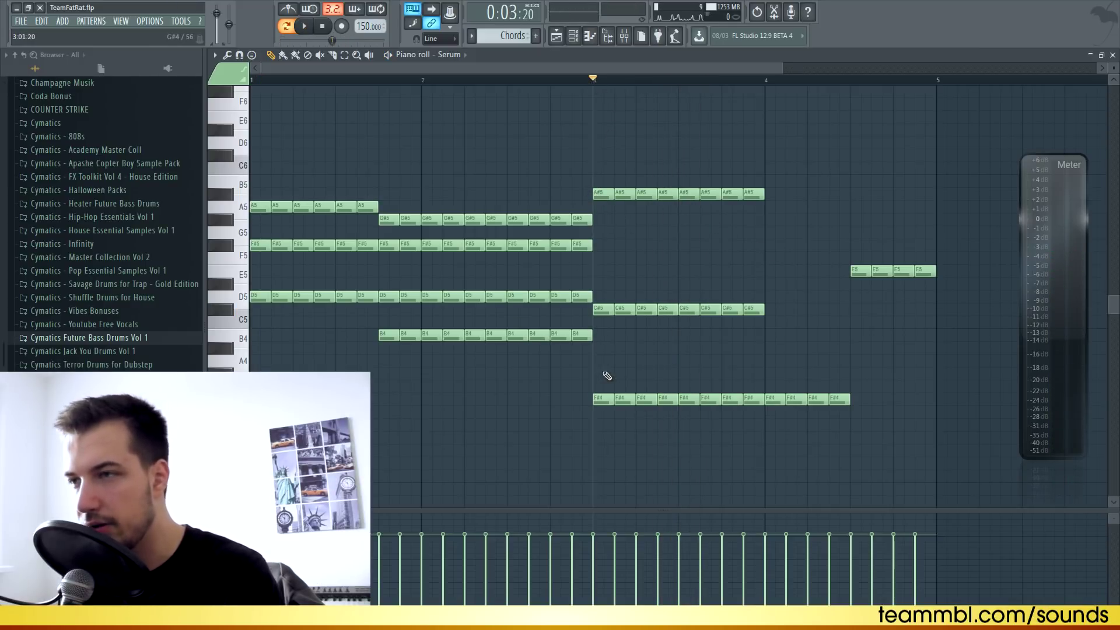
drag(822, 233, 820, 218)
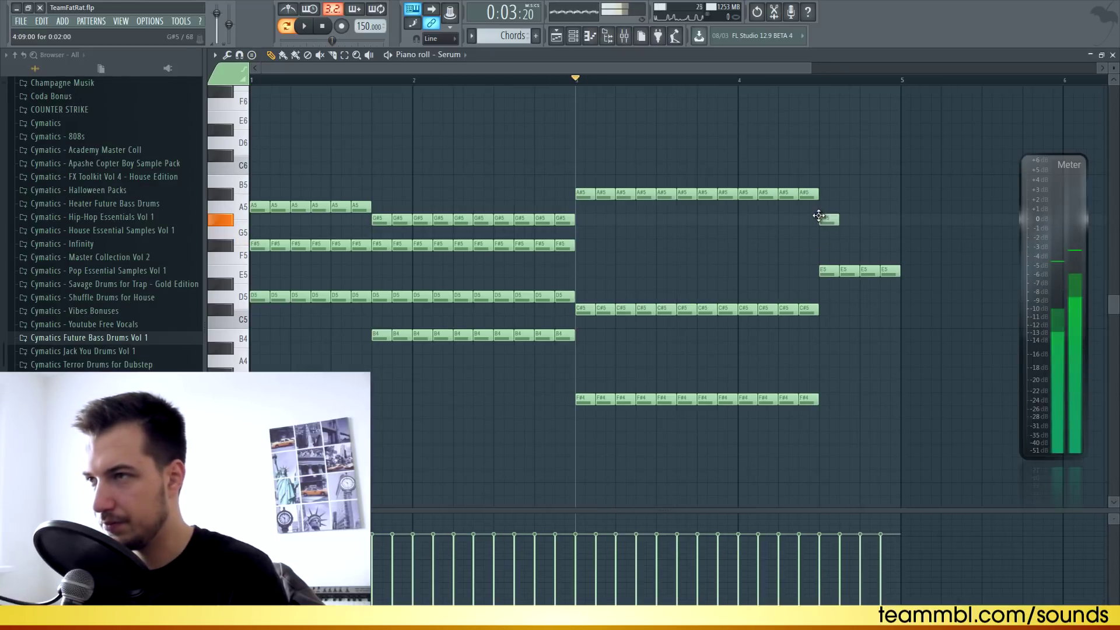
click(820, 179)
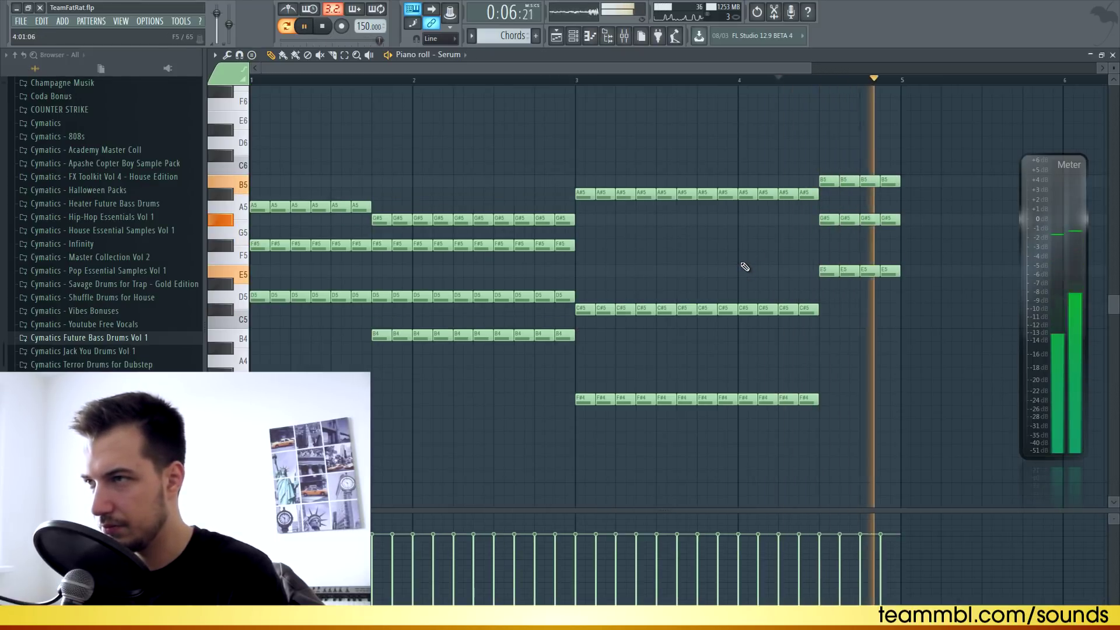
Step: Lower the four B5 notes of the last chord an octave to B4 and listen to the chord change
drag(661, 189, 744, 175)
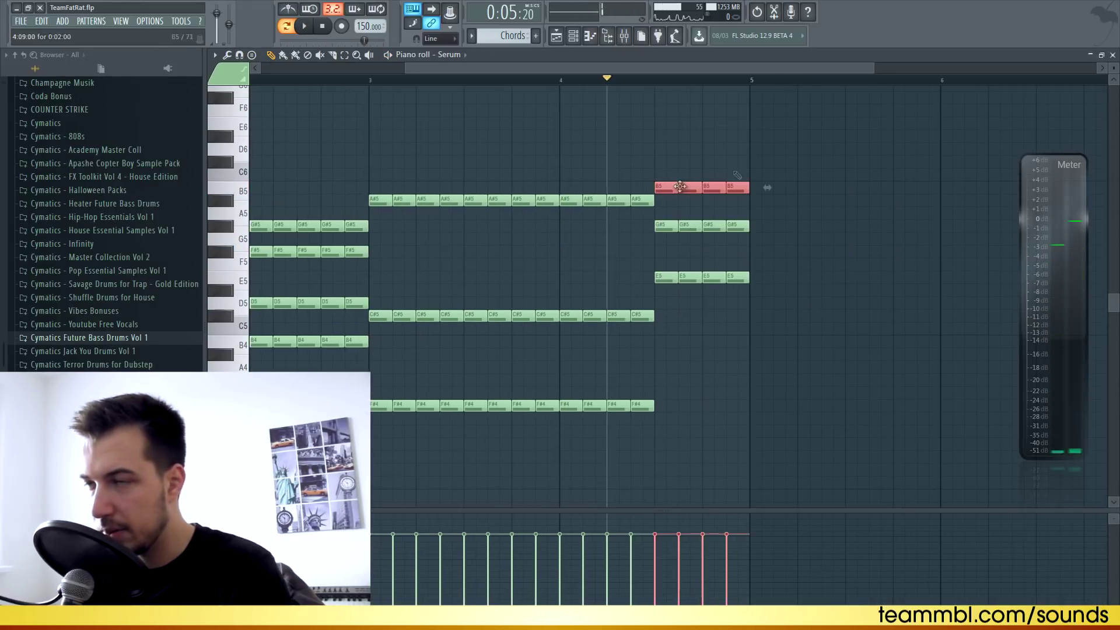
key(ctrl+Down)
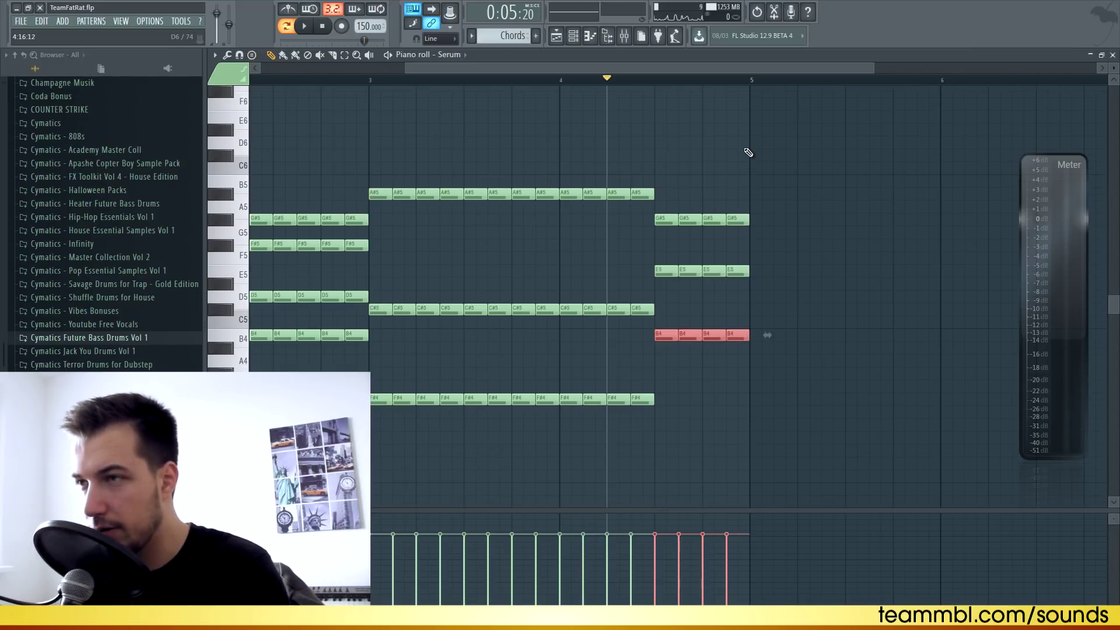
drag(619, 70, 584, 69)
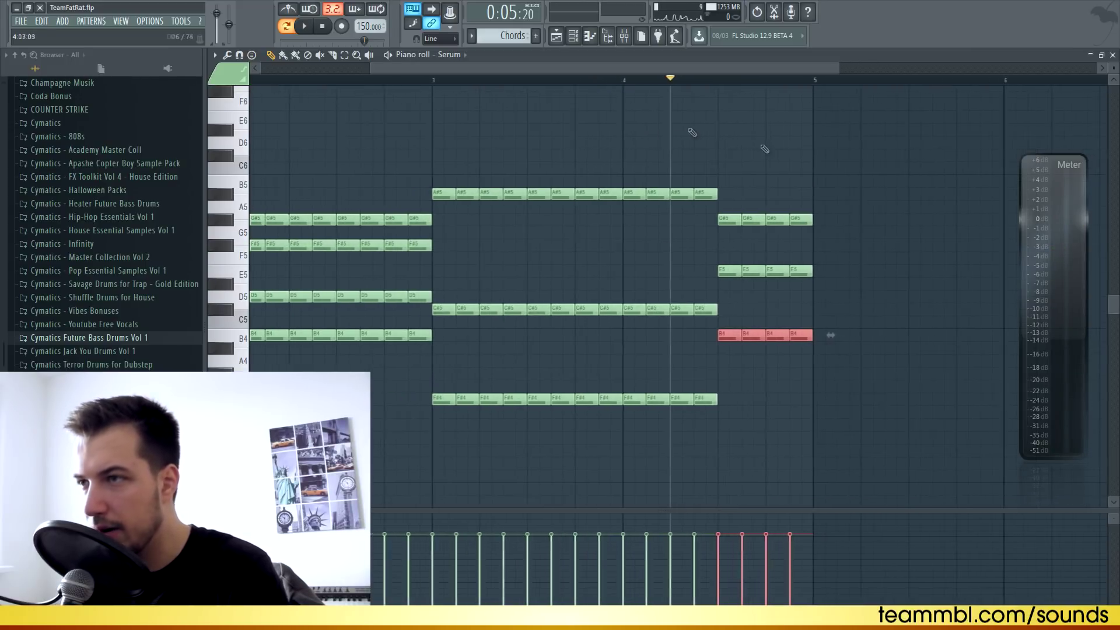
ctrl+click(779, 149)
key(space)
key(space)
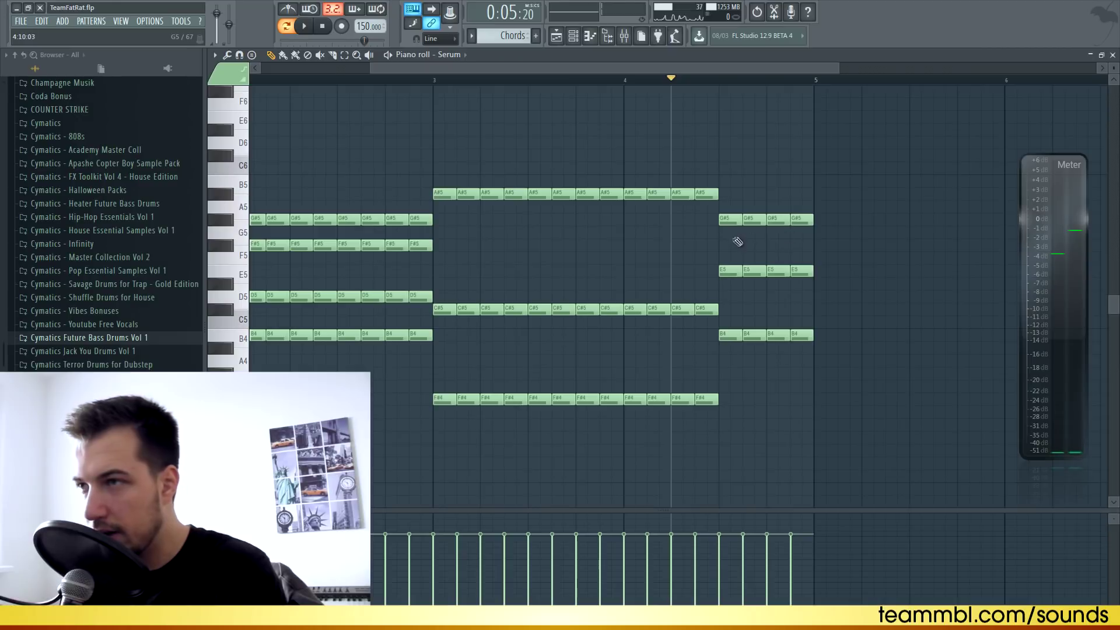
Step: Add four repeated F#5 notes between the E5 and G#5 rows of the last chord, and listen to it
click(731, 248)
click(754, 247)
click(778, 246)
click(801, 246)
key(space)
key(space)
drag(721, 246, 831, 246)
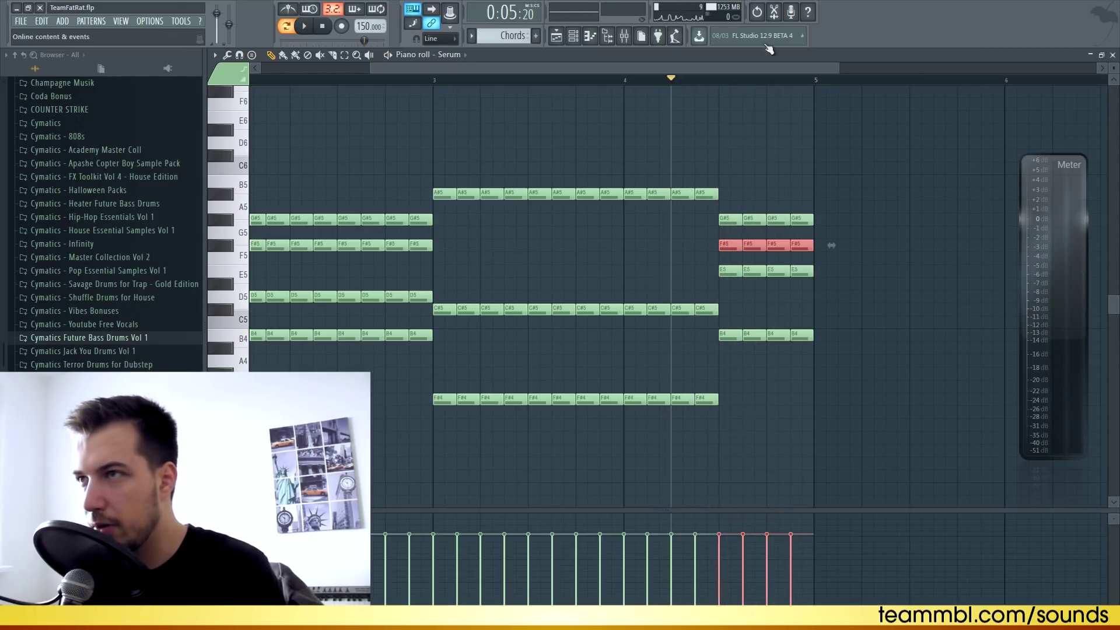
Step: Play the whole four-bar chord progression from the start and clear the note selection
drag(744, 67, 627, 69)
scroll(605, 96, down, 2)
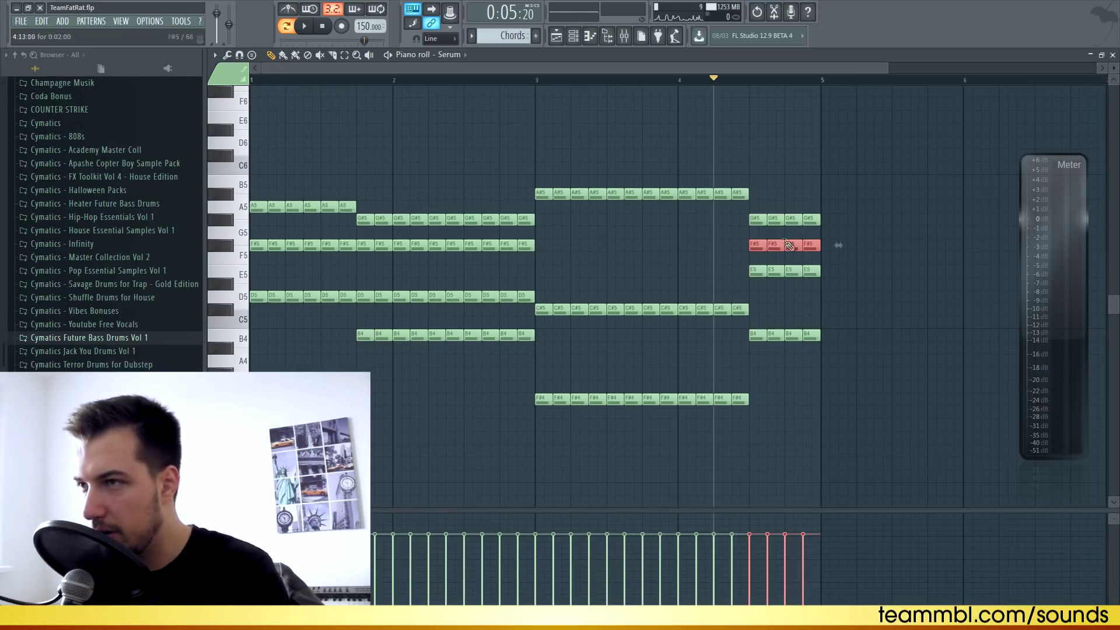
key(space)
ctrl+click(651, 161)
key(space)
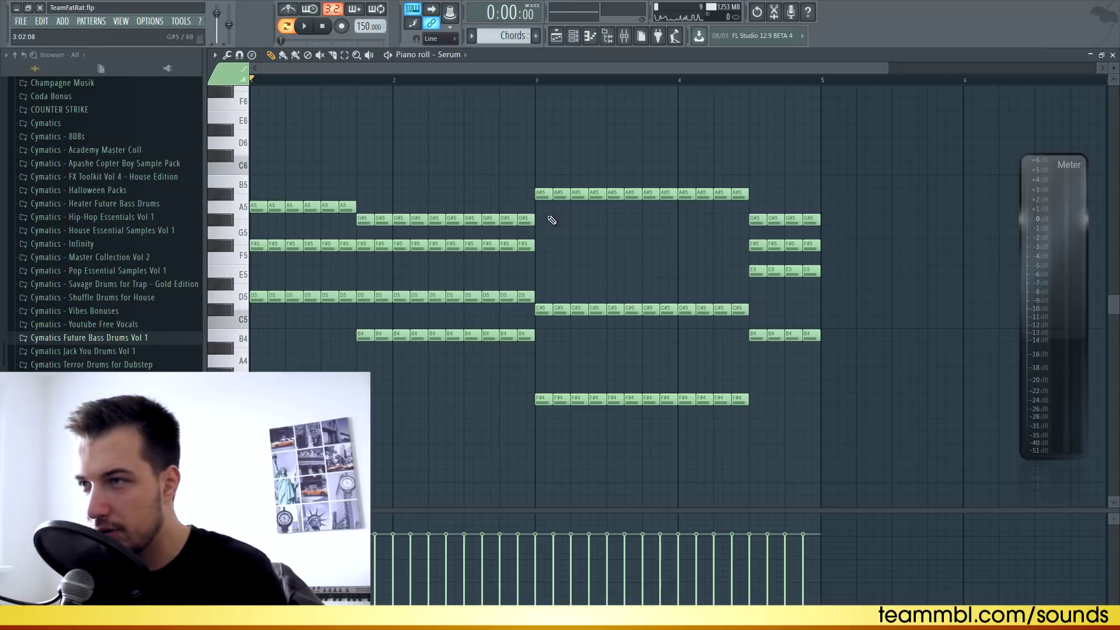
Step: Check the Serum channel's VOX Bounce preset and the Fruity Reeverb settings on its mixer track
click(1114, 55)
click(310, 207)
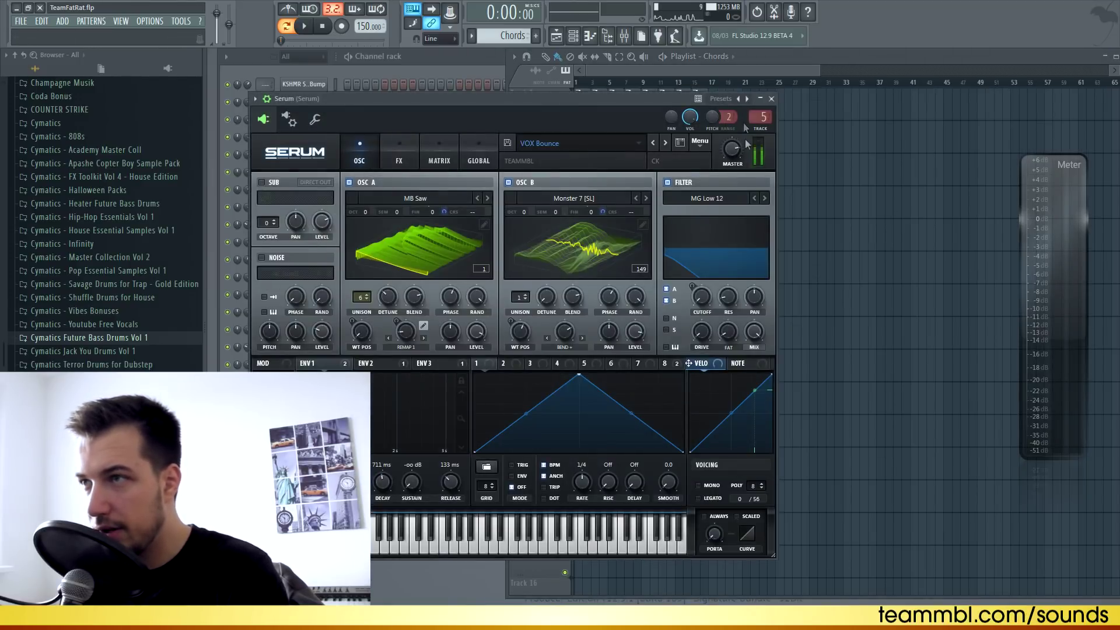
click(624, 37)
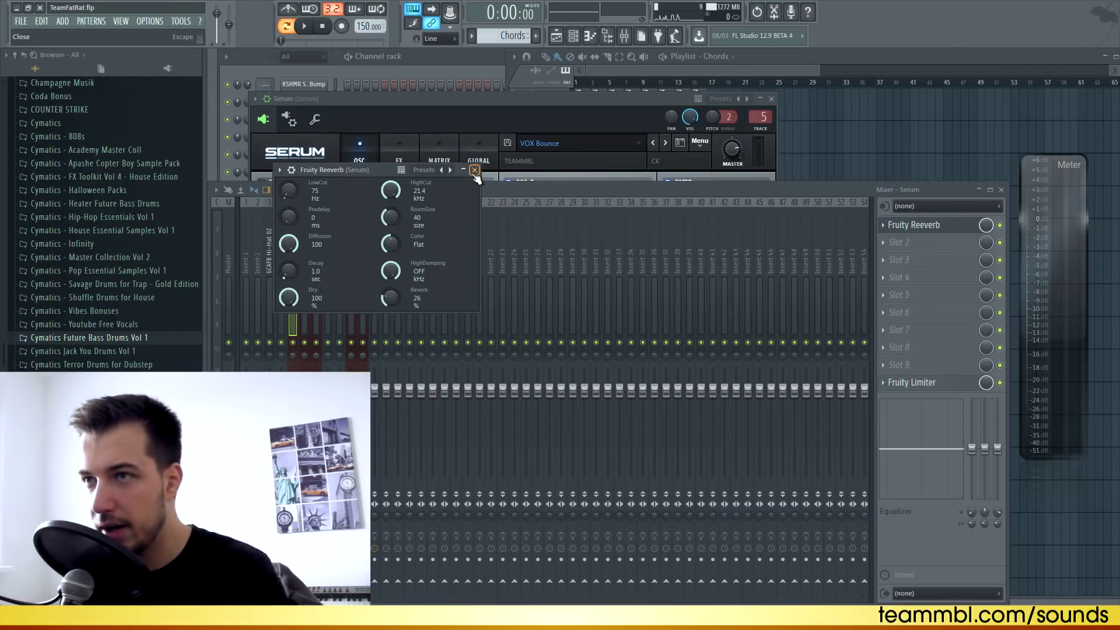
click(474, 171)
key(F6)
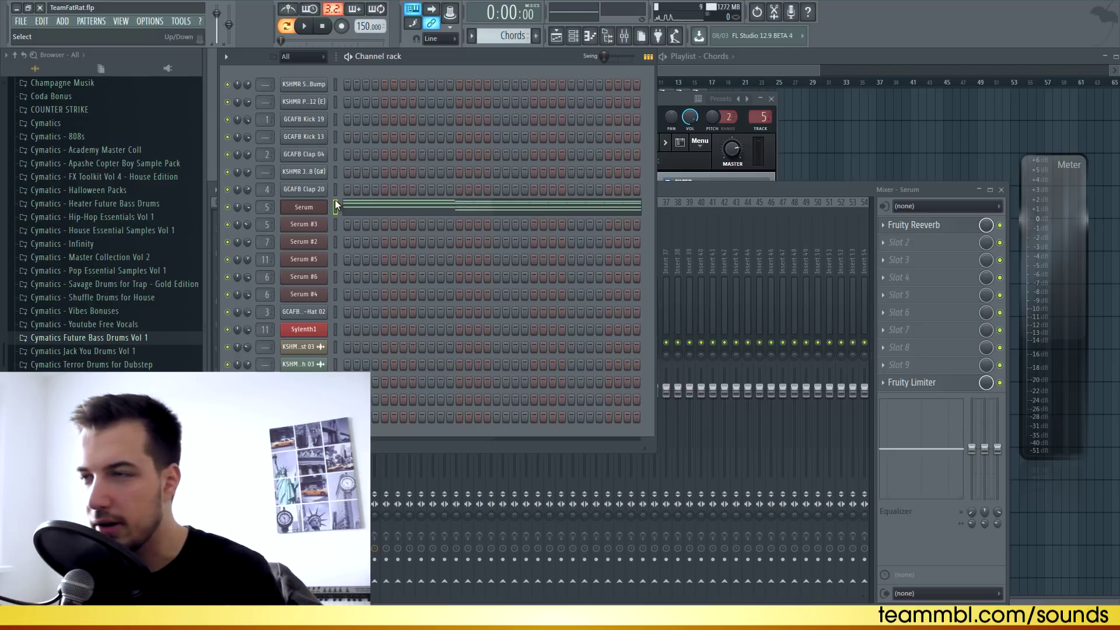
Step: Place four consecutive Chords clips on Track 3 of the playlist beneath the drum clips, and play the song
key(F9)
click(678, 83)
key(l)
ctrl+click(661, 262)
key(space)
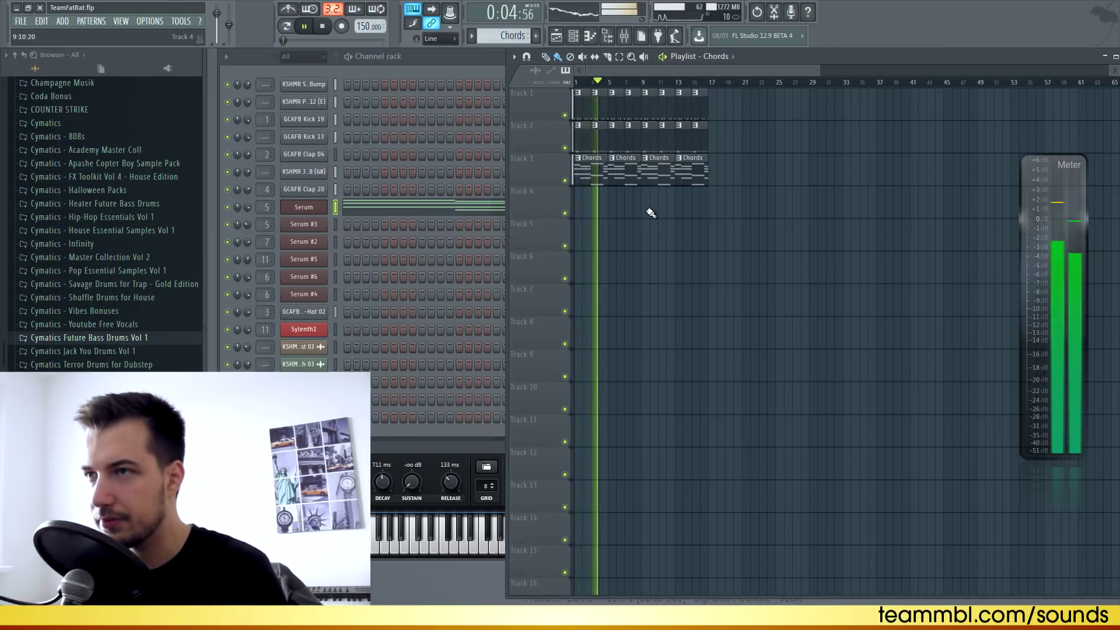
key(space)
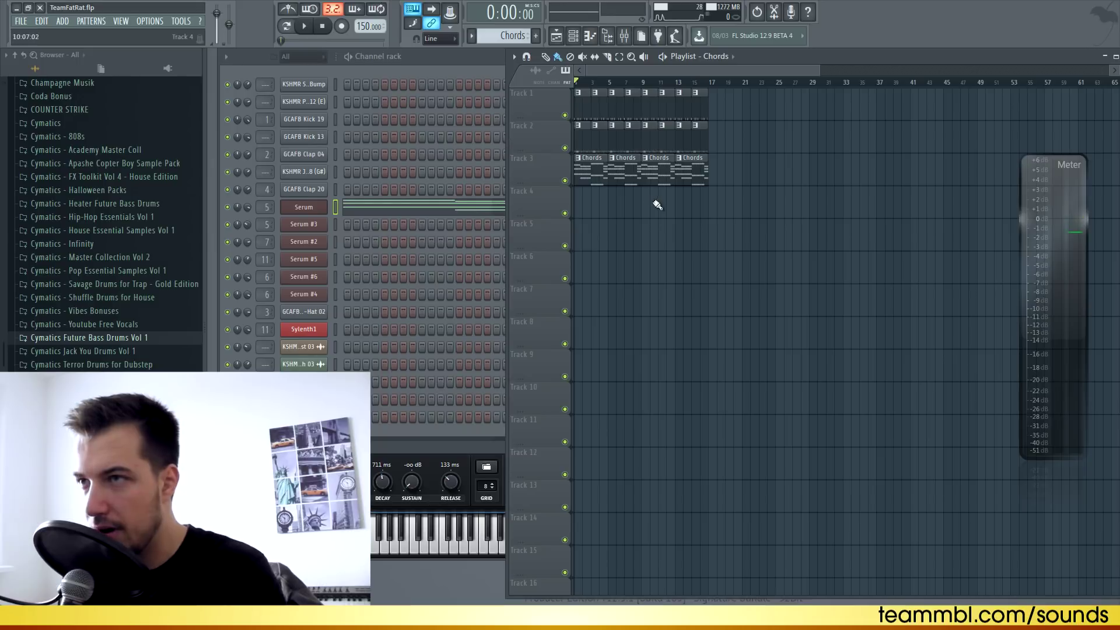
Step: Select the first root note of each chord in the Serum part: D5, B4, F#4 and E5
click(430, 210)
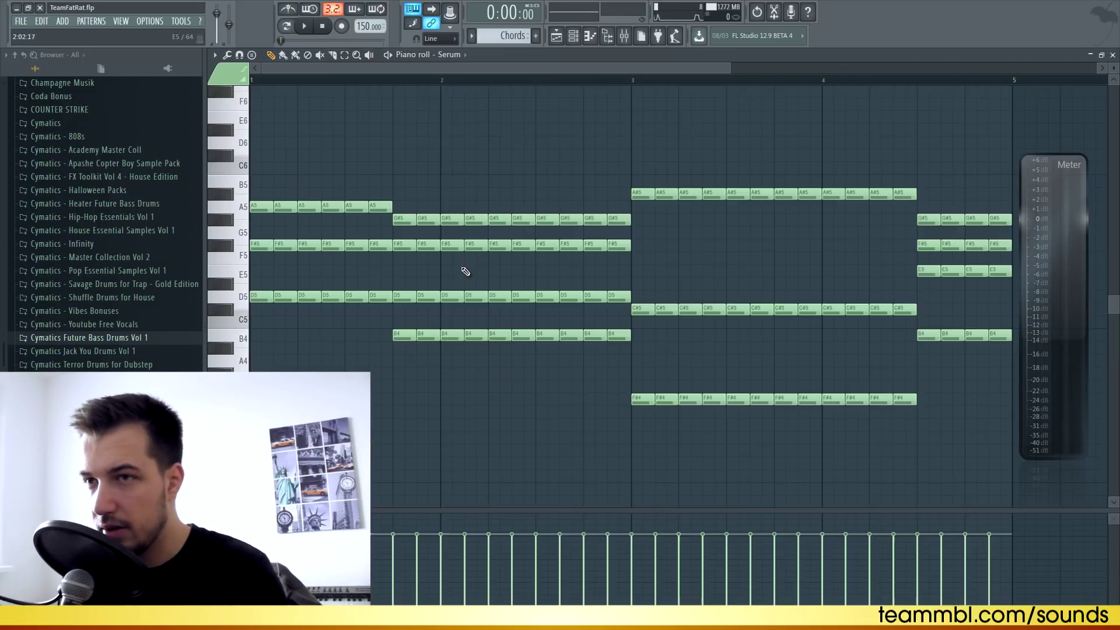
ctrl+click(263, 296)
ctrl+click(404, 335)
ctrl+click(642, 399)
ctrl+click(930, 271)
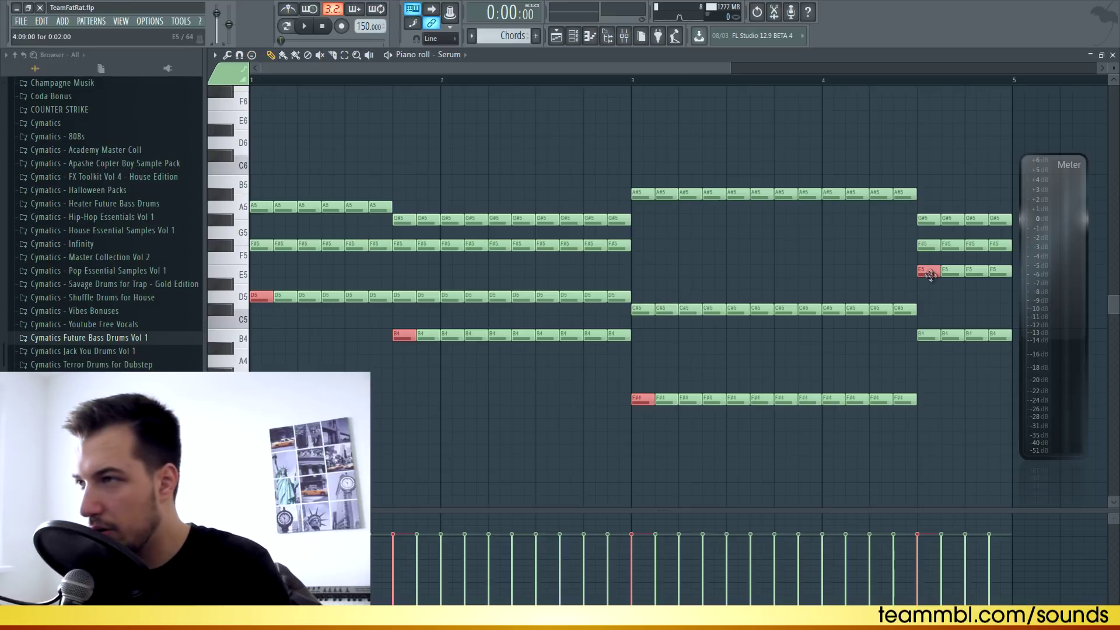
Step: Create a new pattern named Bass and paste the copied root notes into the Serum #2 piano roll
click(536, 36)
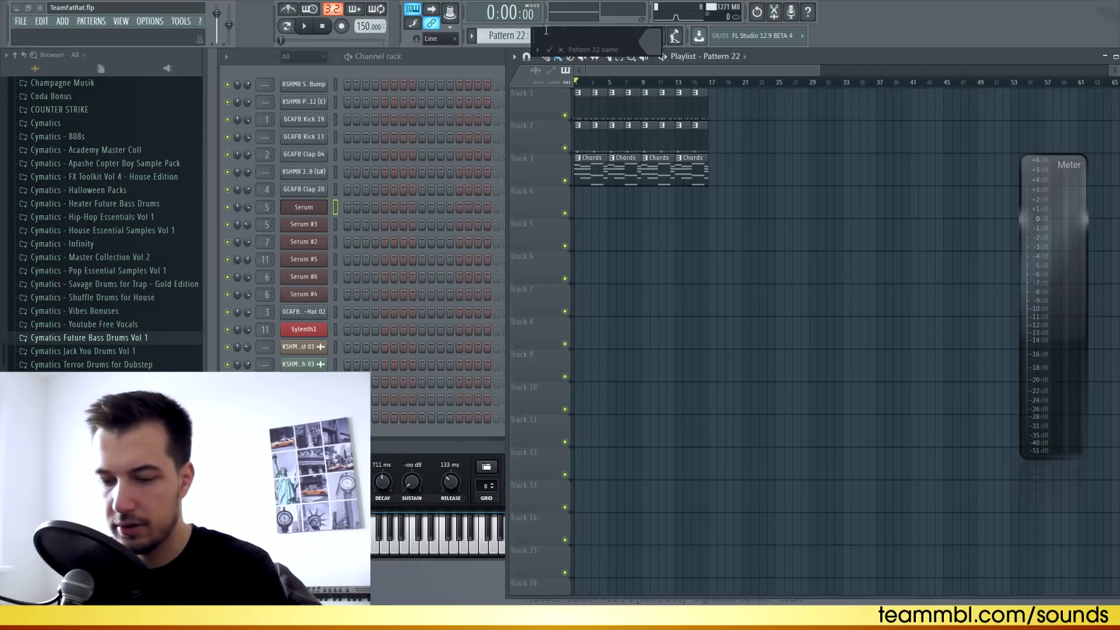
text(Ba)
text(ss)
key(Return)
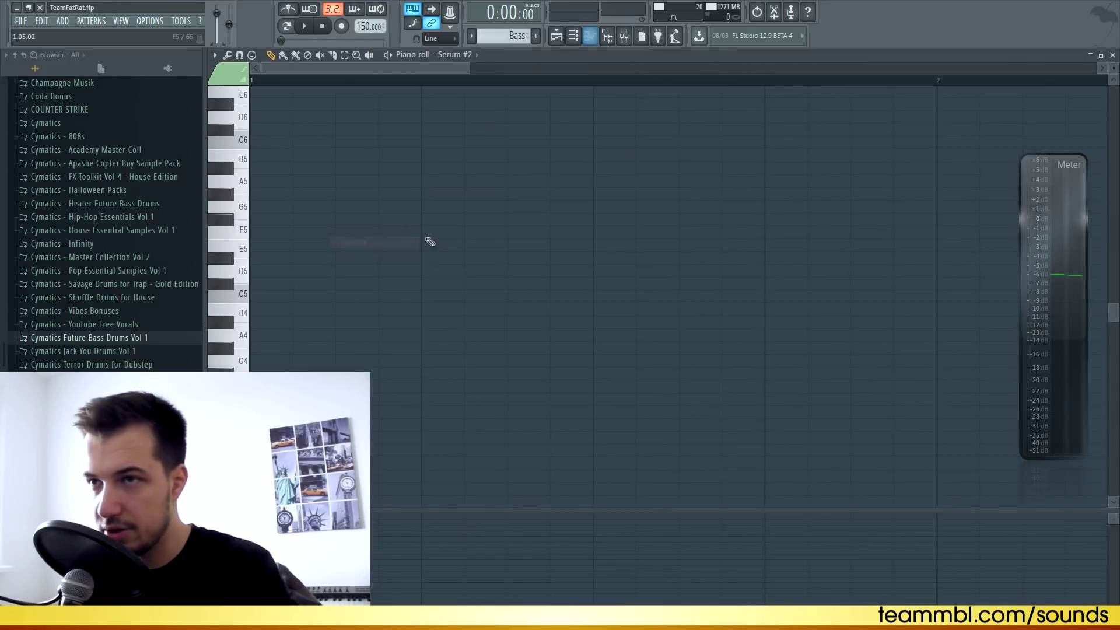
key(ctrl+v)
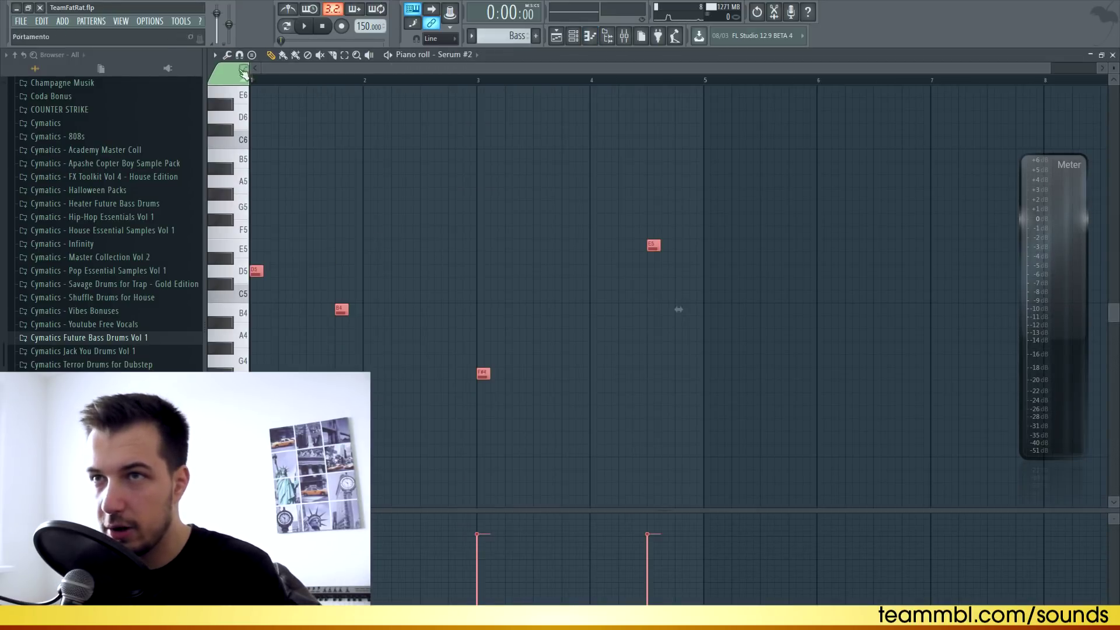
Step: Apply Quick legato to the bass notes and resize the last E5 note to finish at the end of bar 4
click(227, 54)
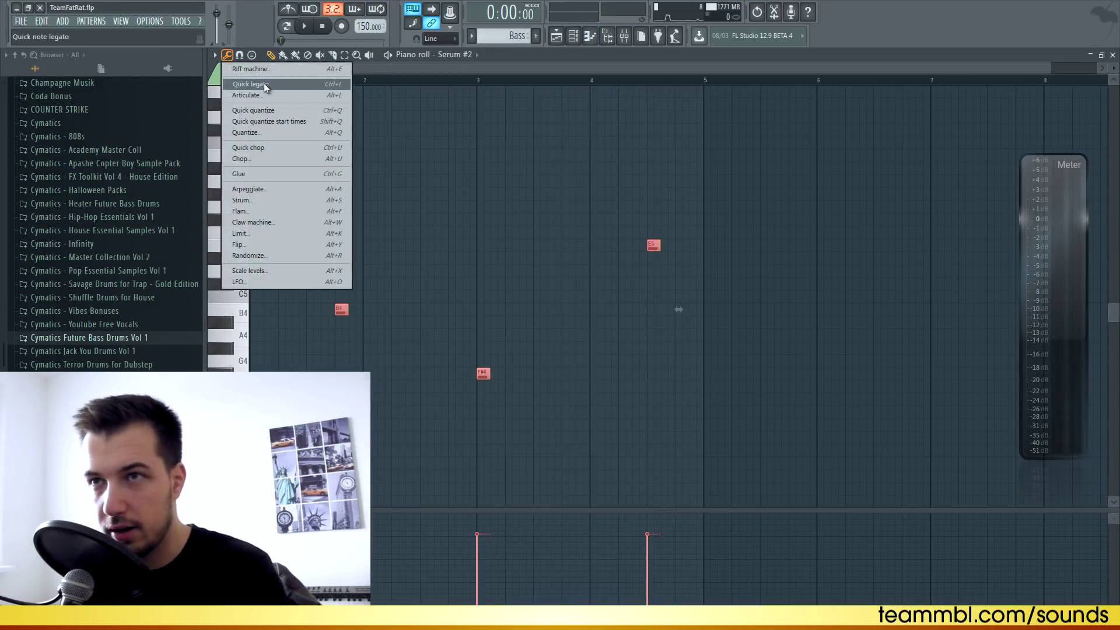
click(270, 86)
click(668, 310)
drag(660, 246, 707, 256)
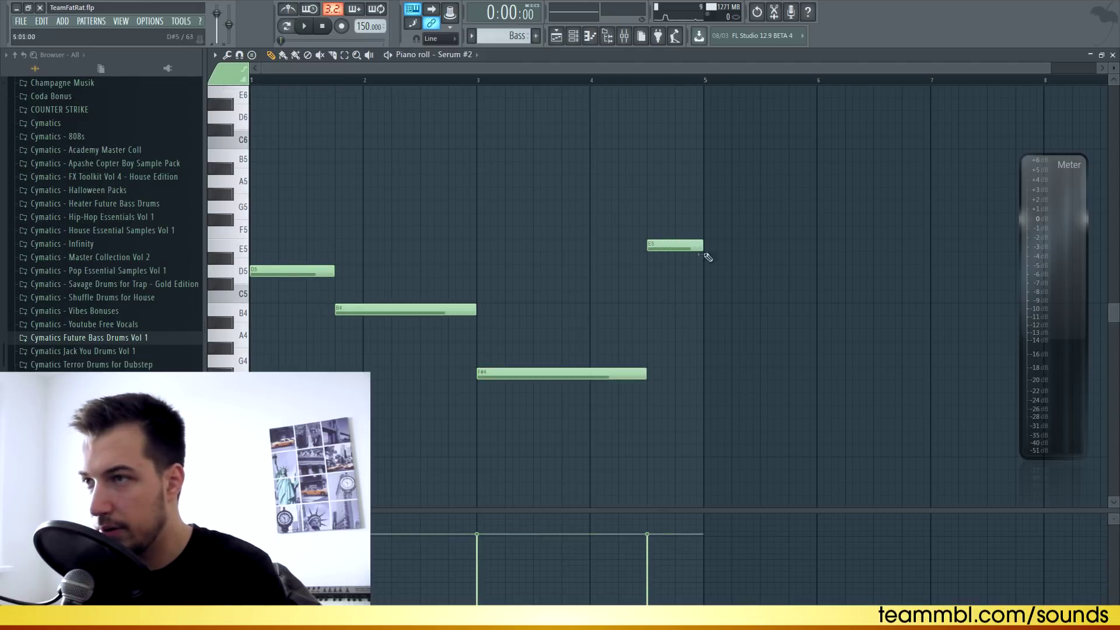
Step: Transpose the bass notes in the Serum #2 piano roll down one octave to D4, B3, F#3 and E4, and play the pattern
click(304, 28)
key(space)
scroll(334, 69, down, 1)
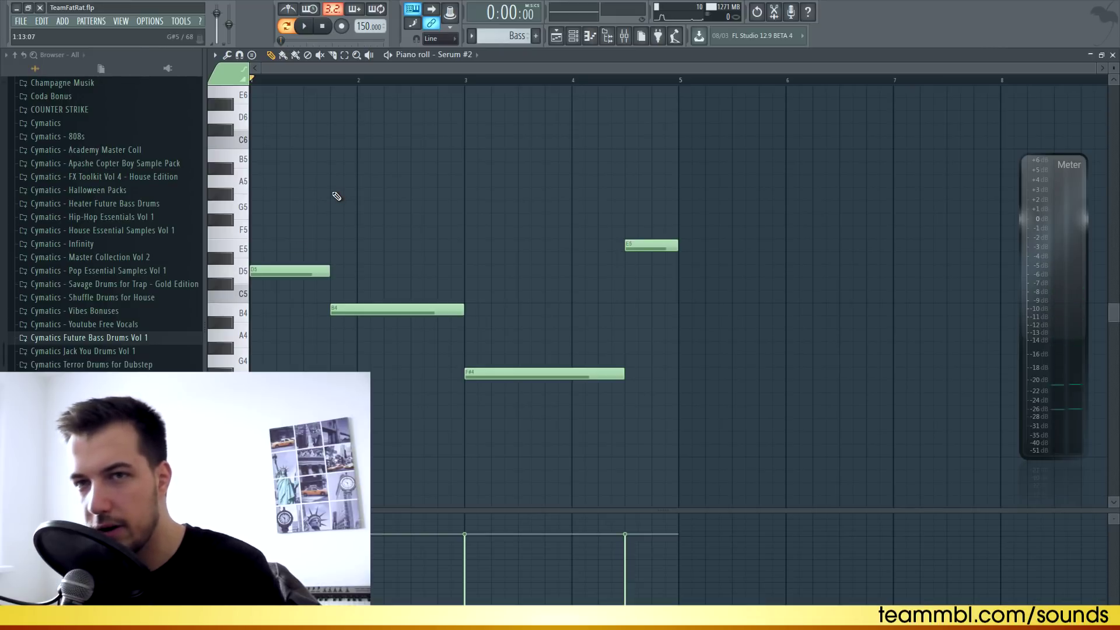
key(ctrl+Down)
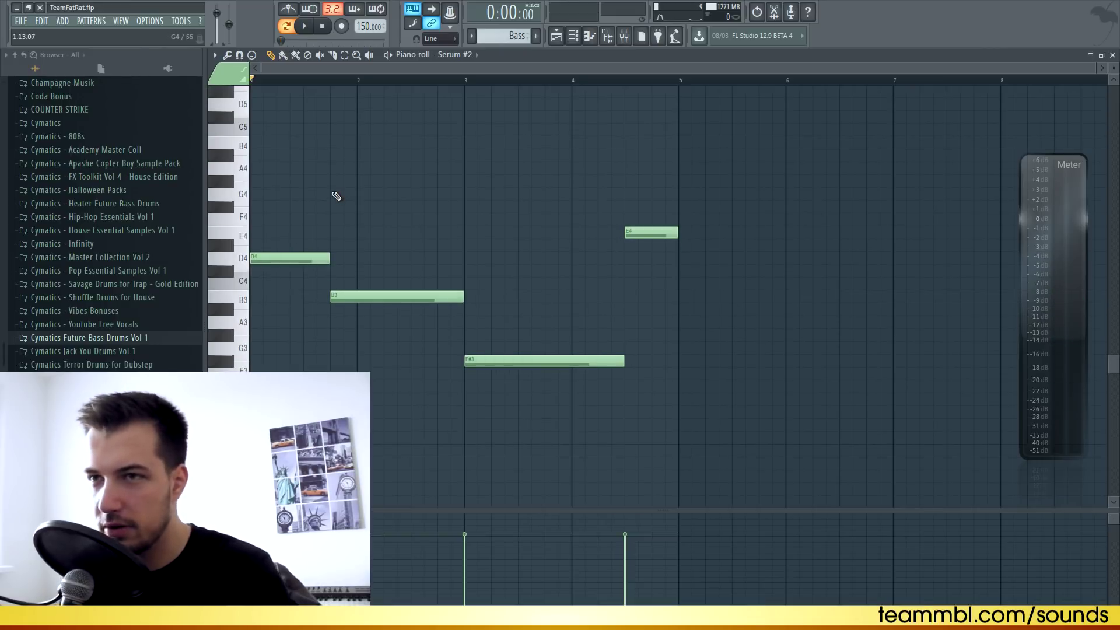
key(space)
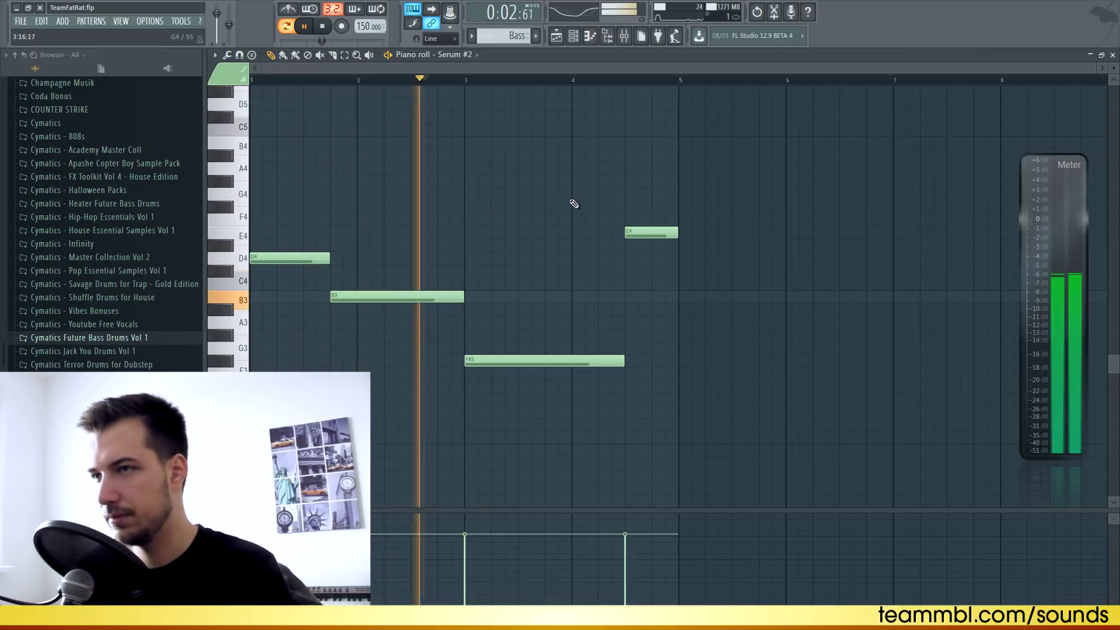
key(space)
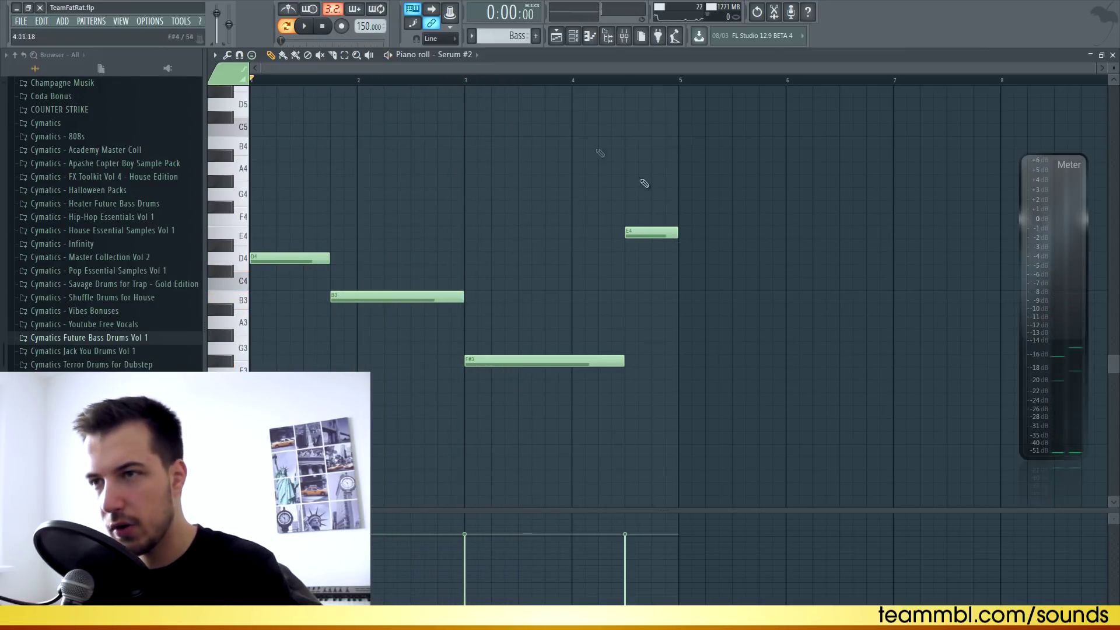
Step: Review the Serum #2 BA Essential preset in the TEAMMBL Freedom bank and the effect slots on its mixer track
click(1113, 54)
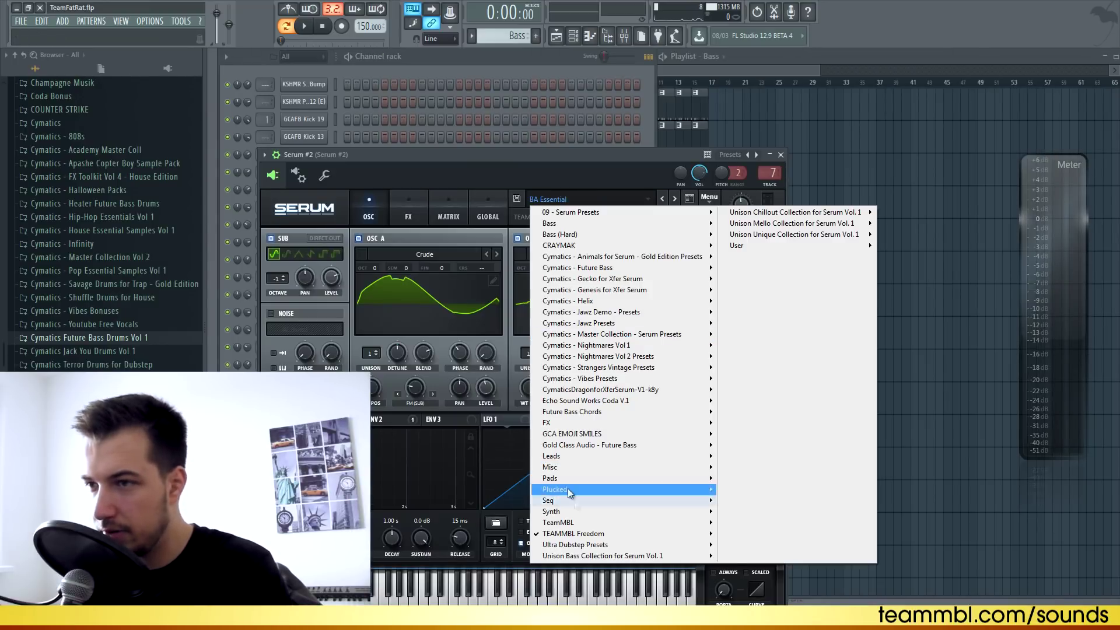
mouse_move(588, 534)
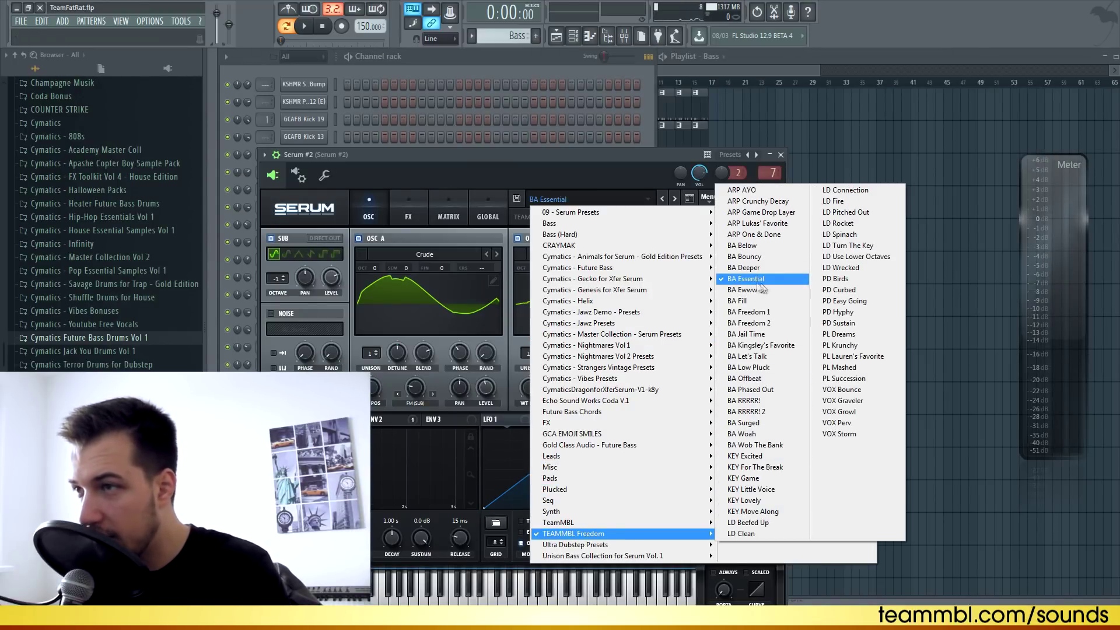
click(588, 151)
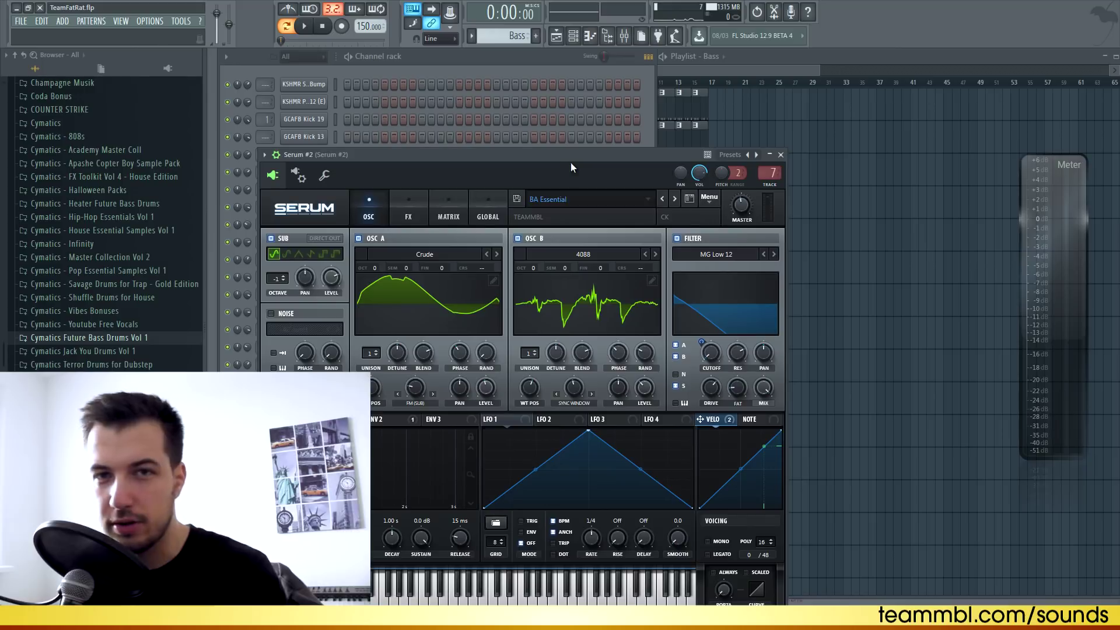
click(781, 154)
click(624, 36)
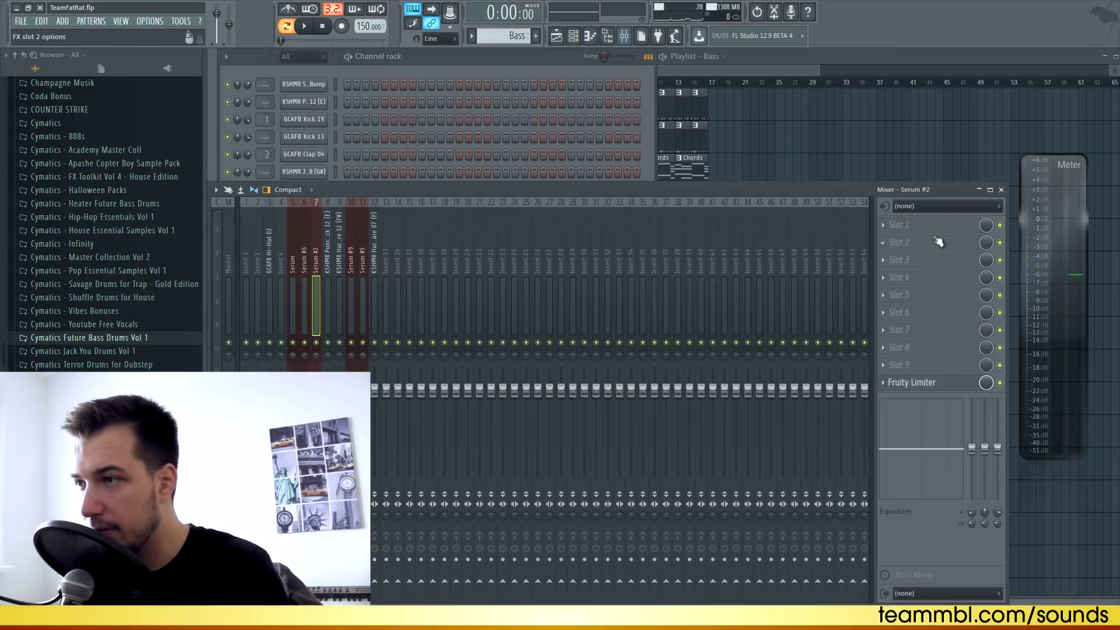
click(1002, 191)
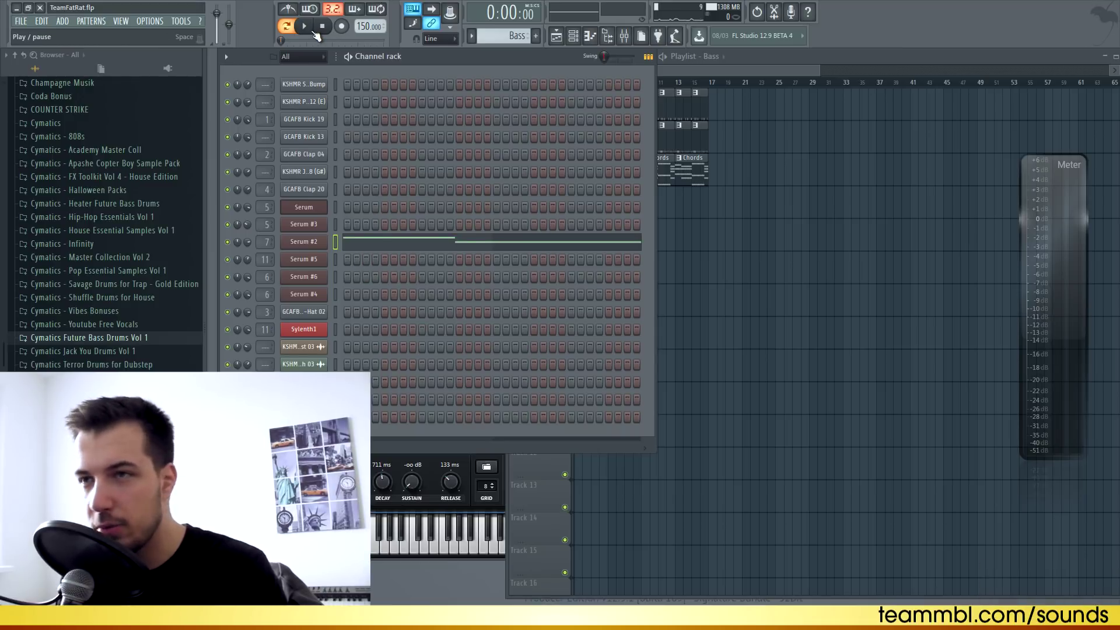
Step: Open Serum #3 and audition its LD Spinach preset with a test note
click(312, 225)
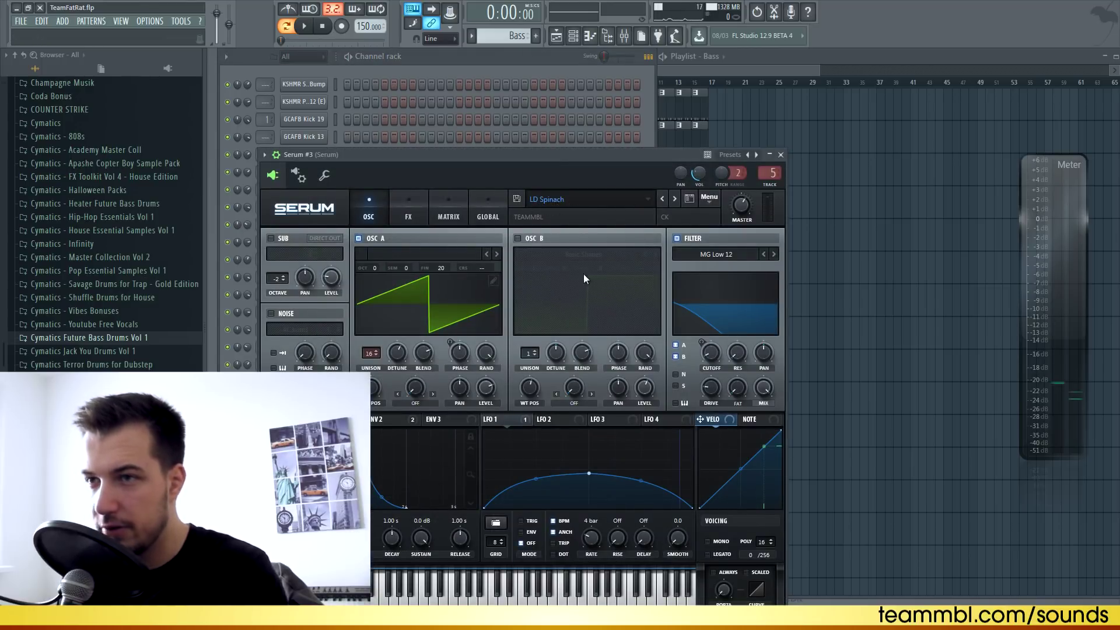
key(z)
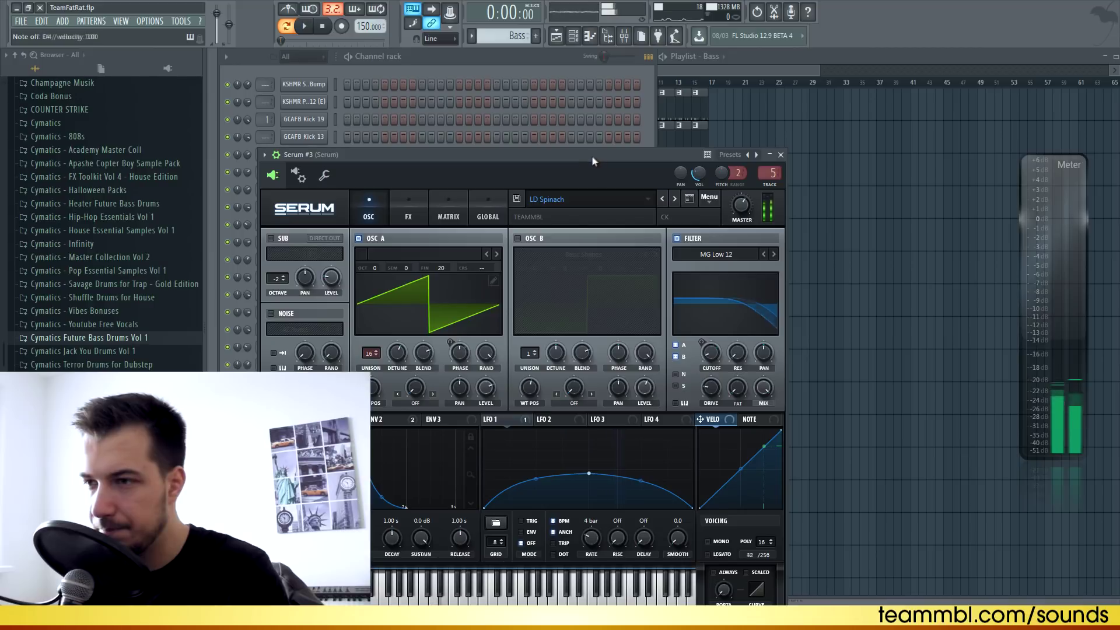
click(781, 155)
Step: Paste the bass notes into the Serum #3 channel, lower them one octave to D3, B2, F#2 and E3, and play the pattern
click(336, 224)
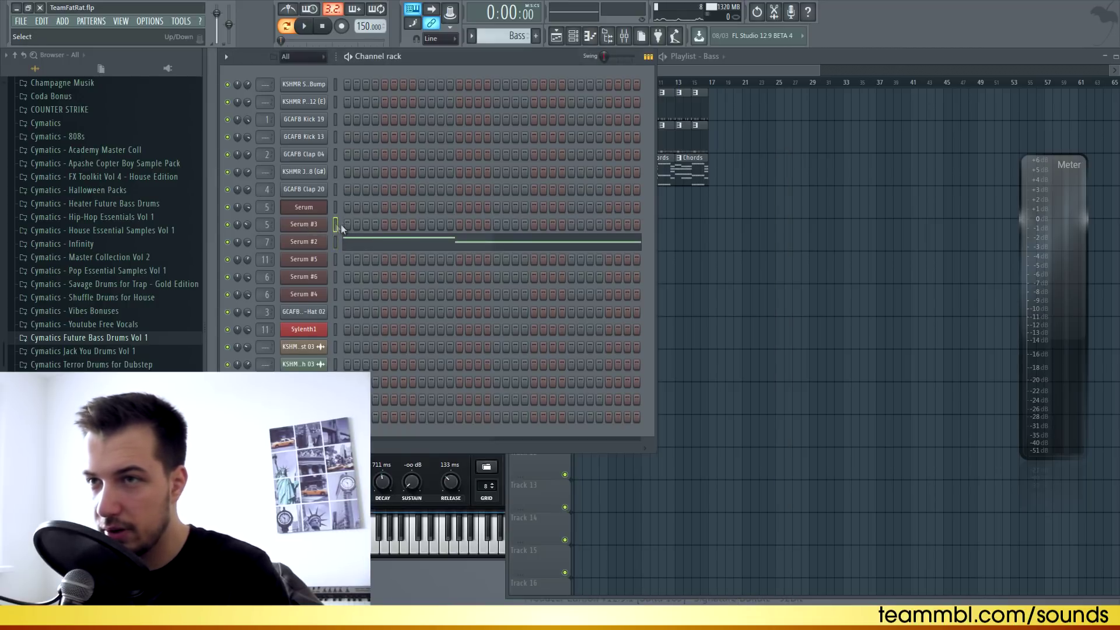
key(ctrl+v)
click(304, 26)
key(space)
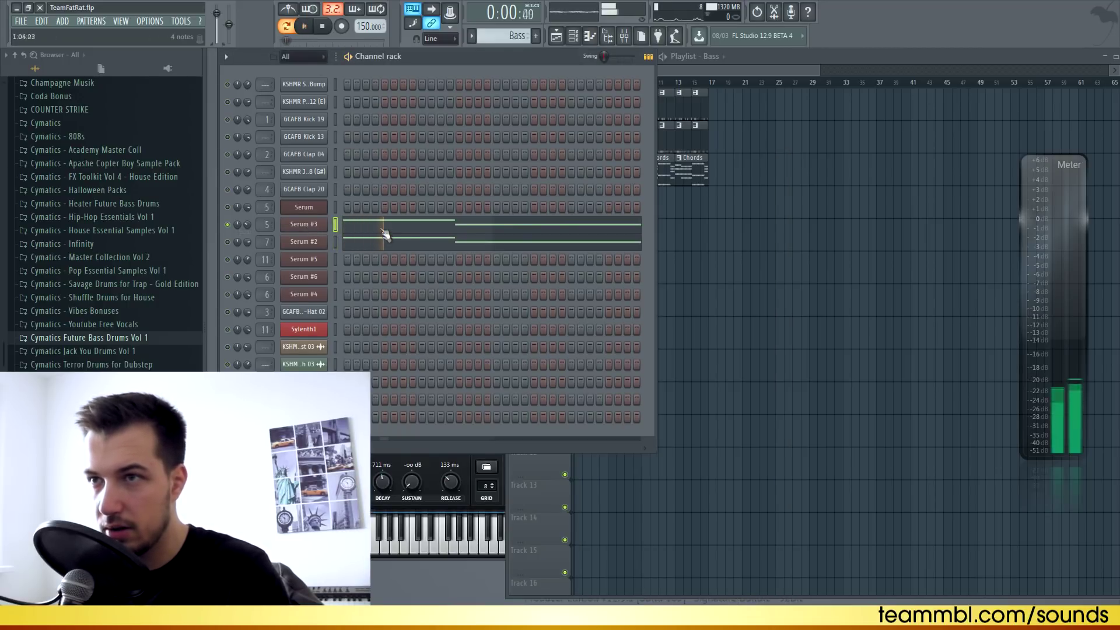
click(382, 226)
key(ctrl+Down)
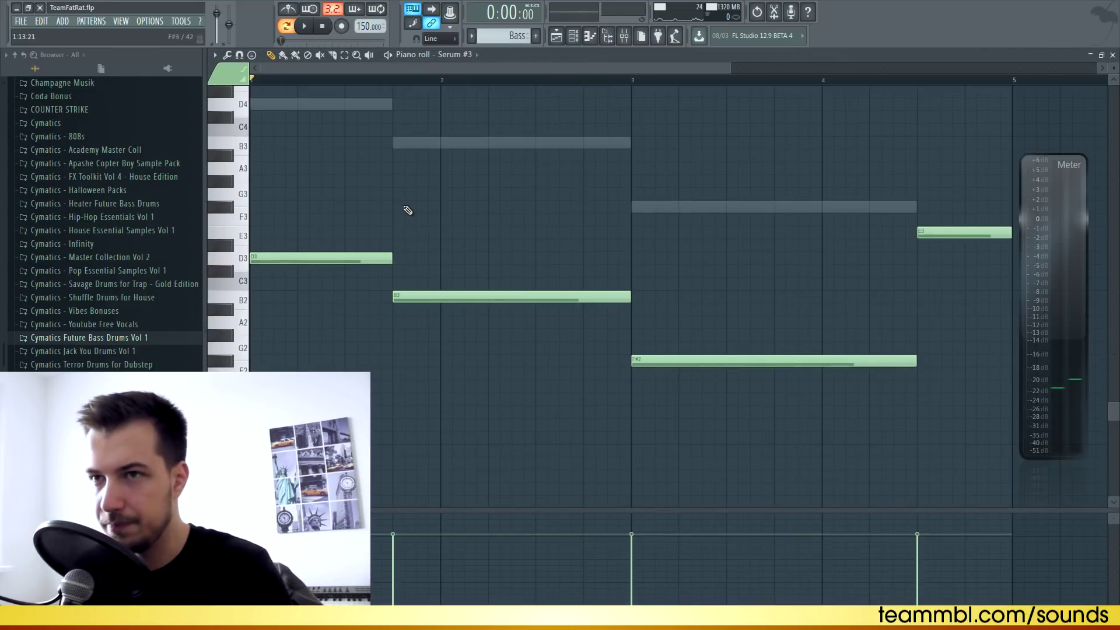
key(space)
scroll(428, 82, down, 3)
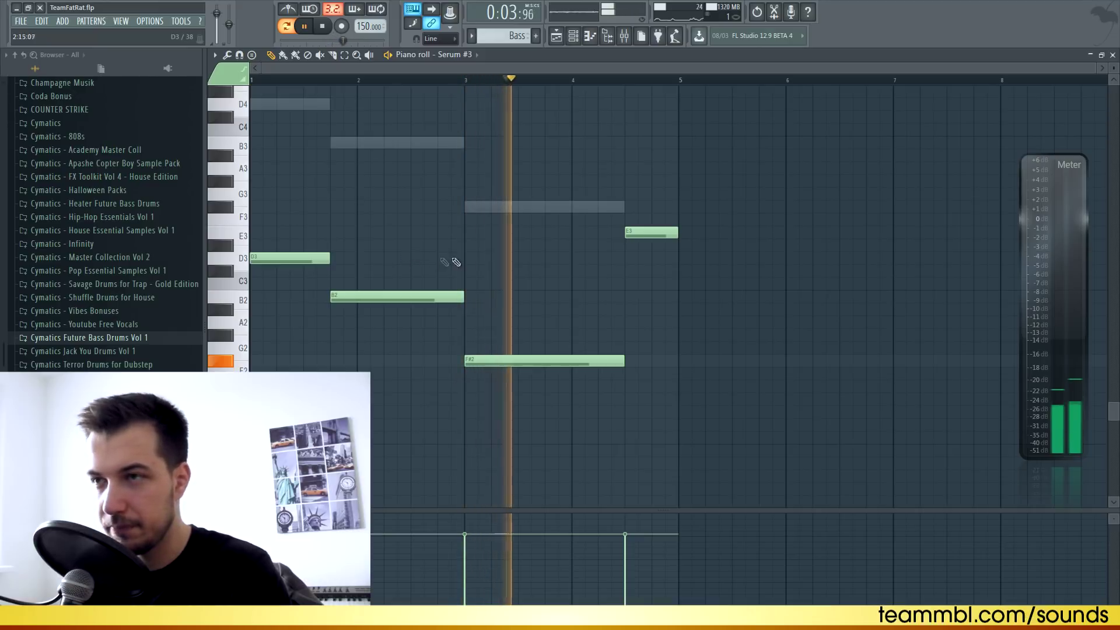
key(space)
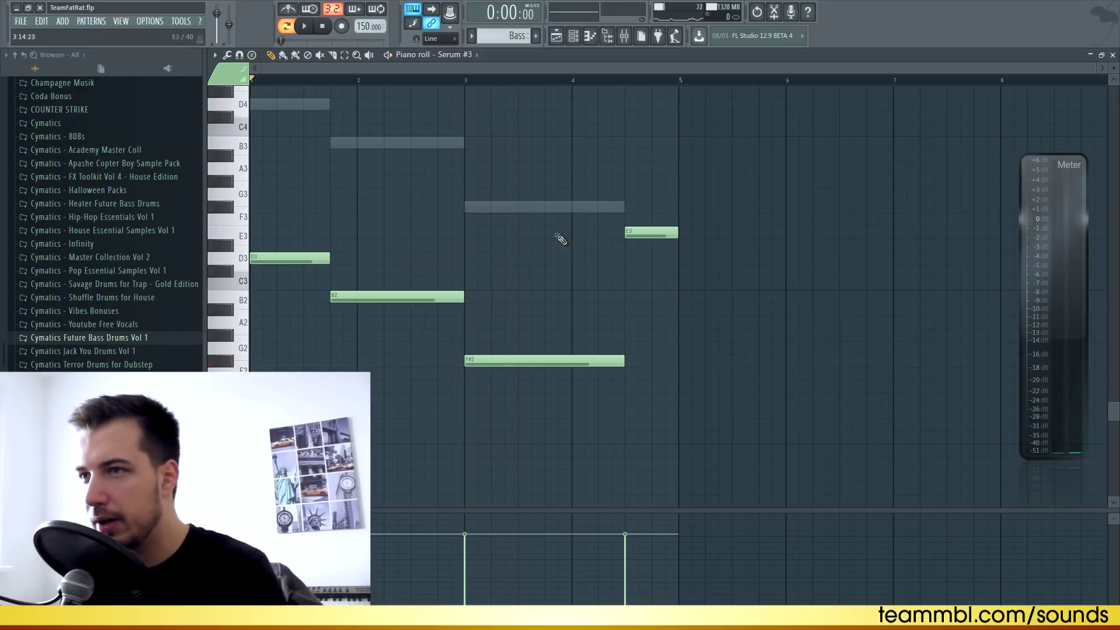
Step: Place four consecutive Bass clips on Track 4 of the playlist beneath the Chords clips, and play the song
click(1114, 55)
key(space)
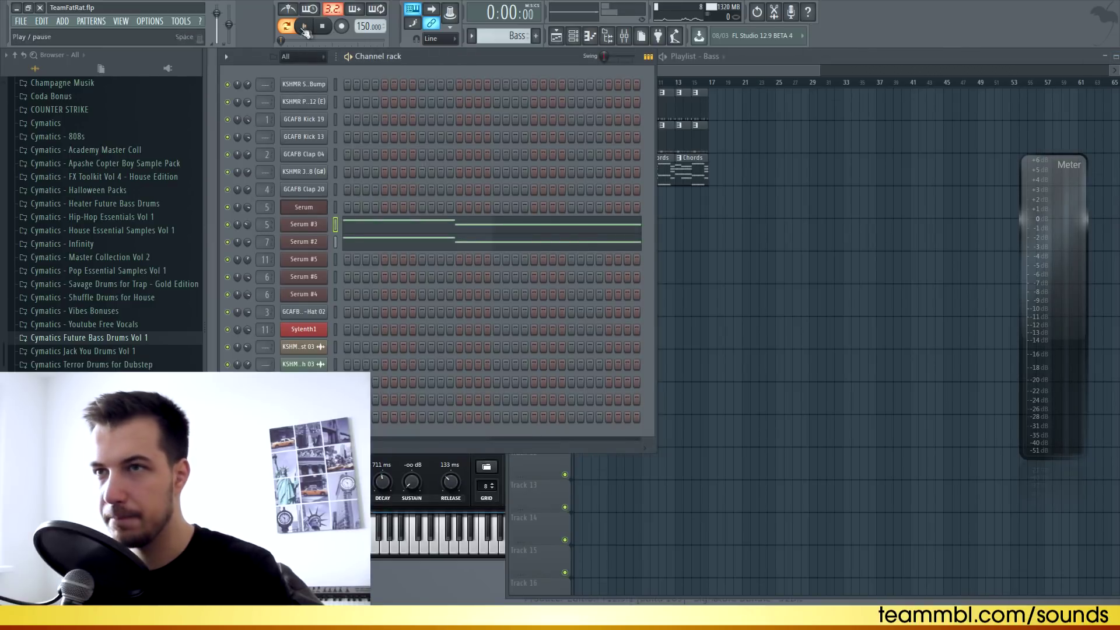
right_click(711, 232)
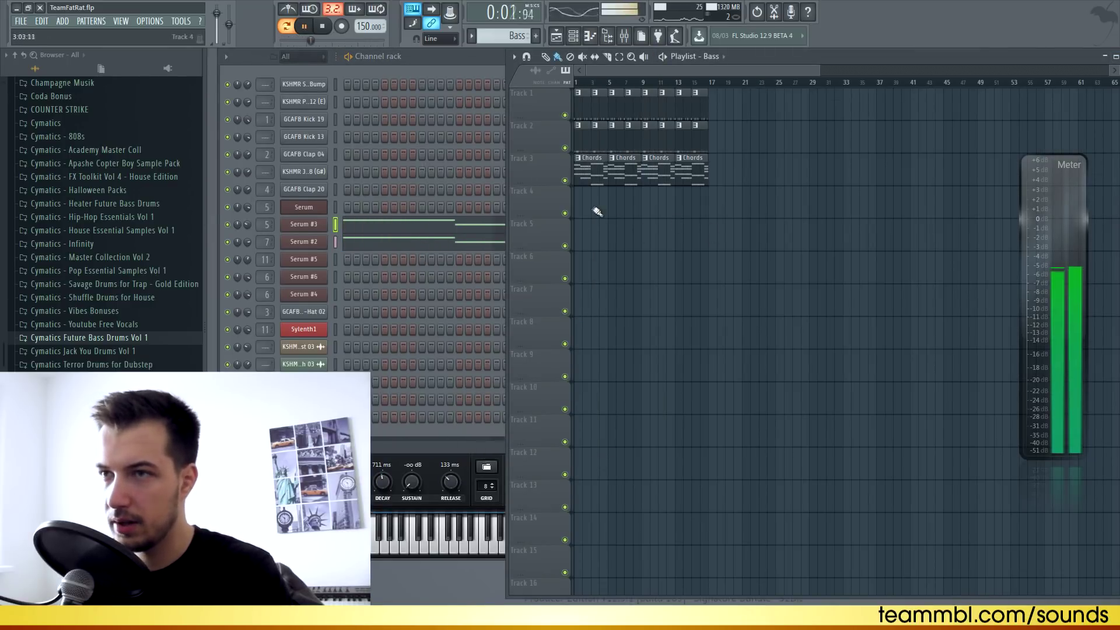
key(space)
mouse_move(598, 210)
mouse_down()
mouse_move(590, 204)
mouse_move(631, 207)
mouse_move(646, 195)
mouse_move(696, 261)
mouse_up()
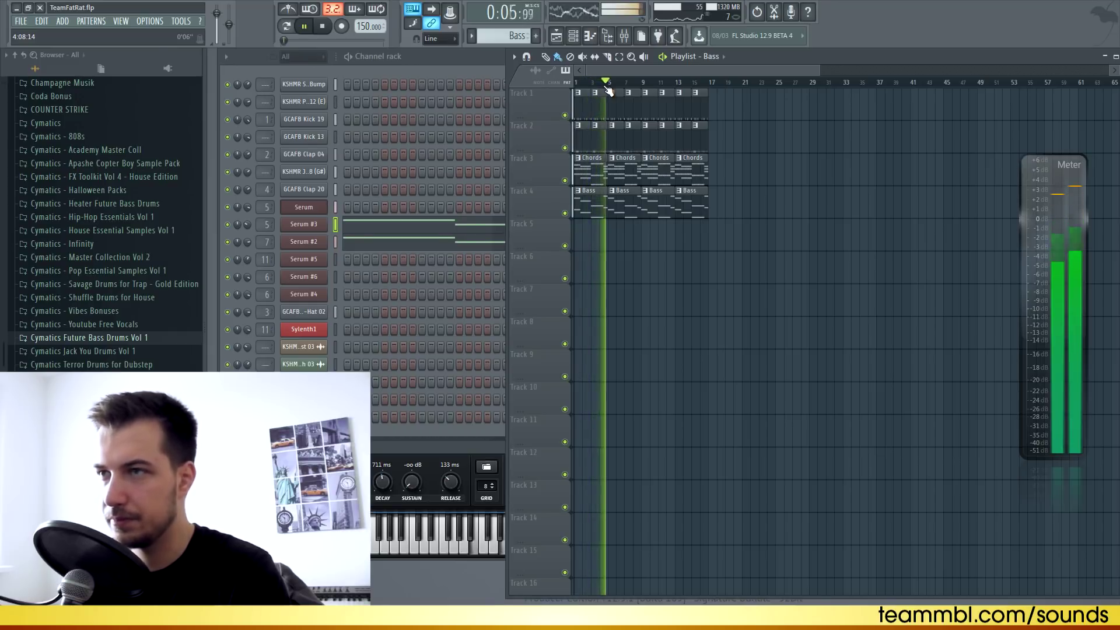
scroll(607, 87, down, 1)
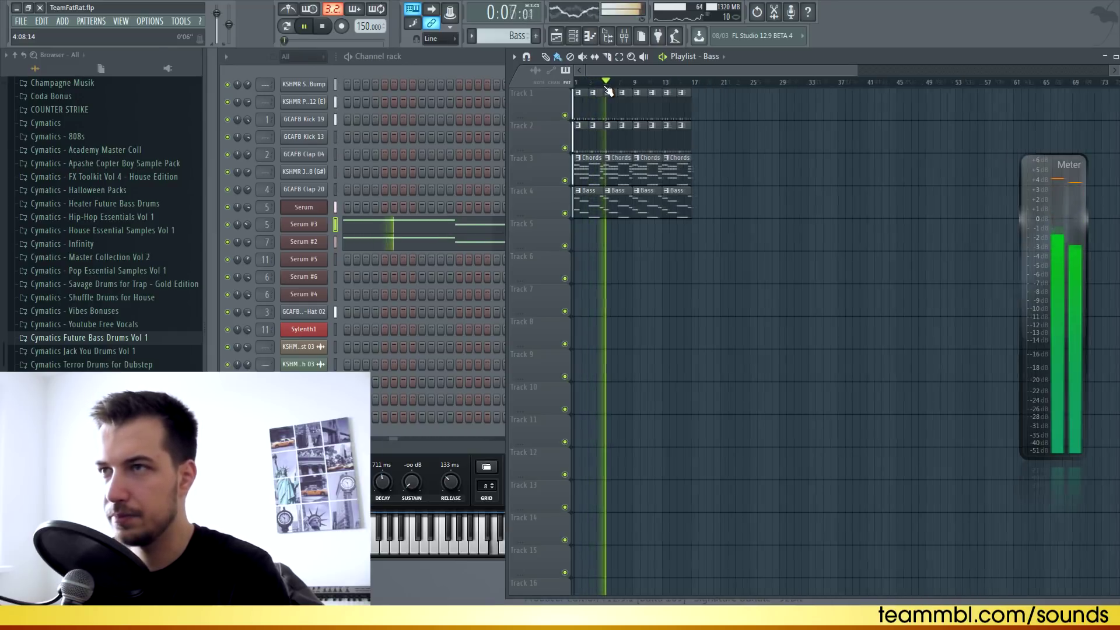
click(323, 28)
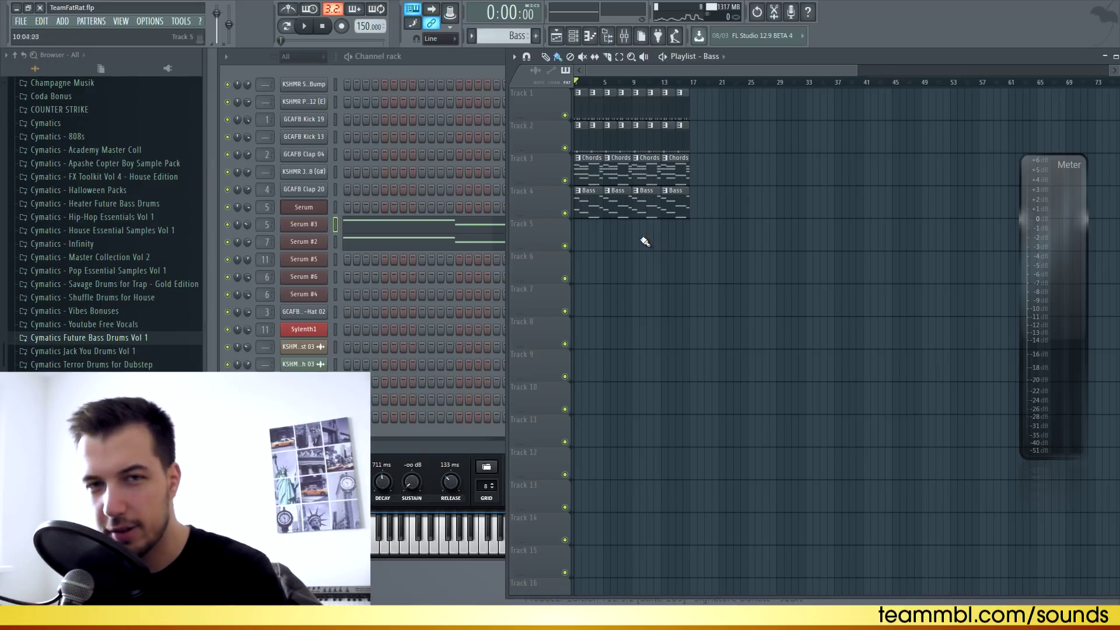
Step: Create a new pattern named Melody and audition the LD Clean preset on Serum #5
scroll(639, 241, up, 1)
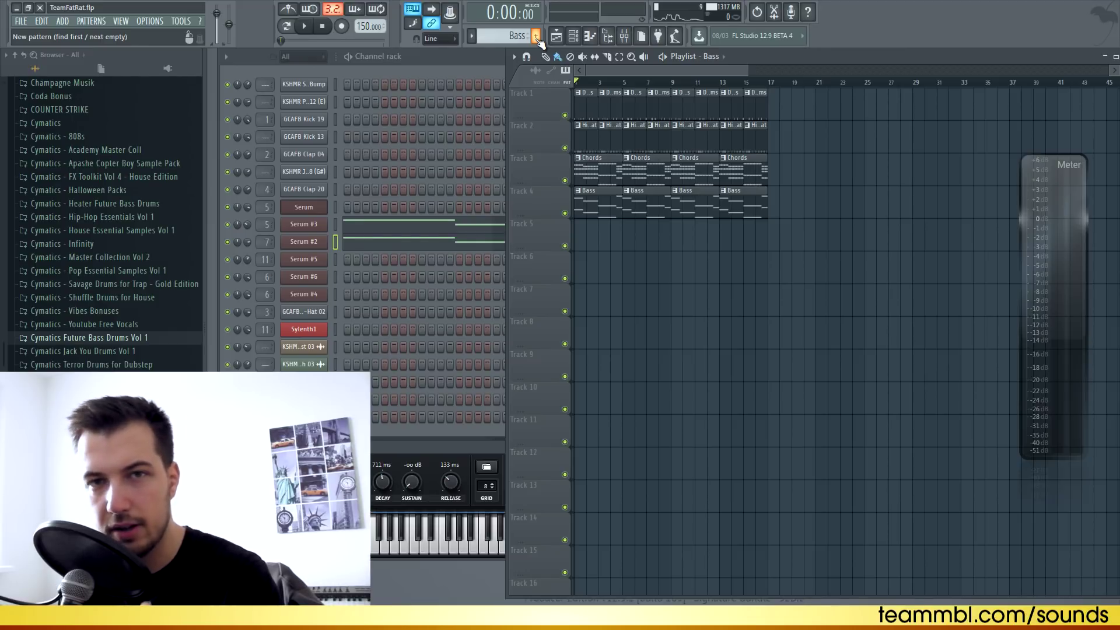
click(536, 37)
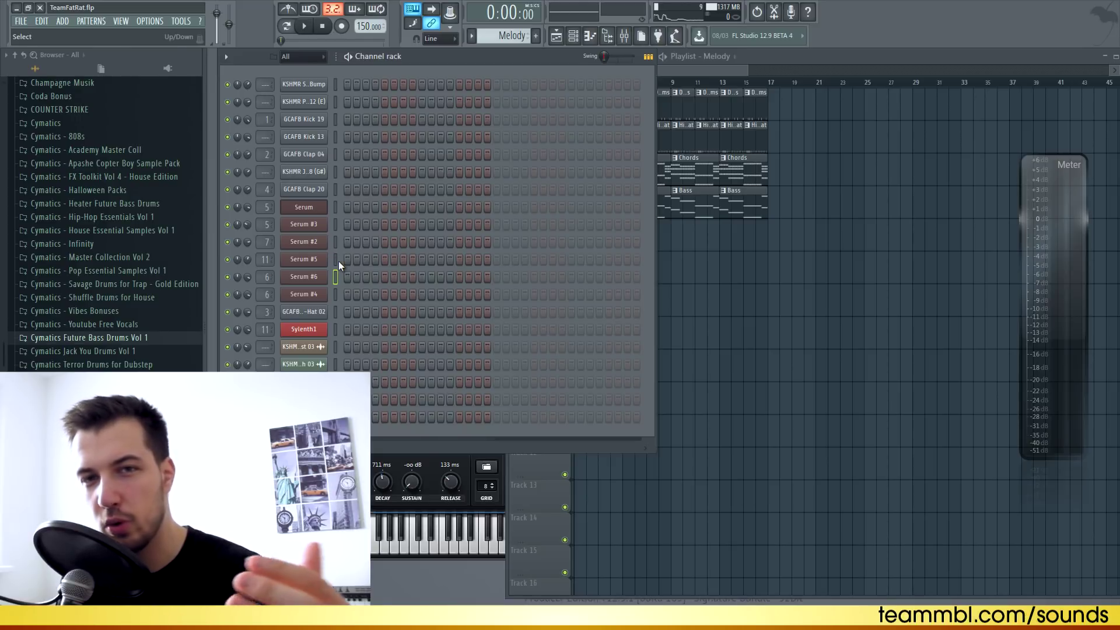
click(304, 259)
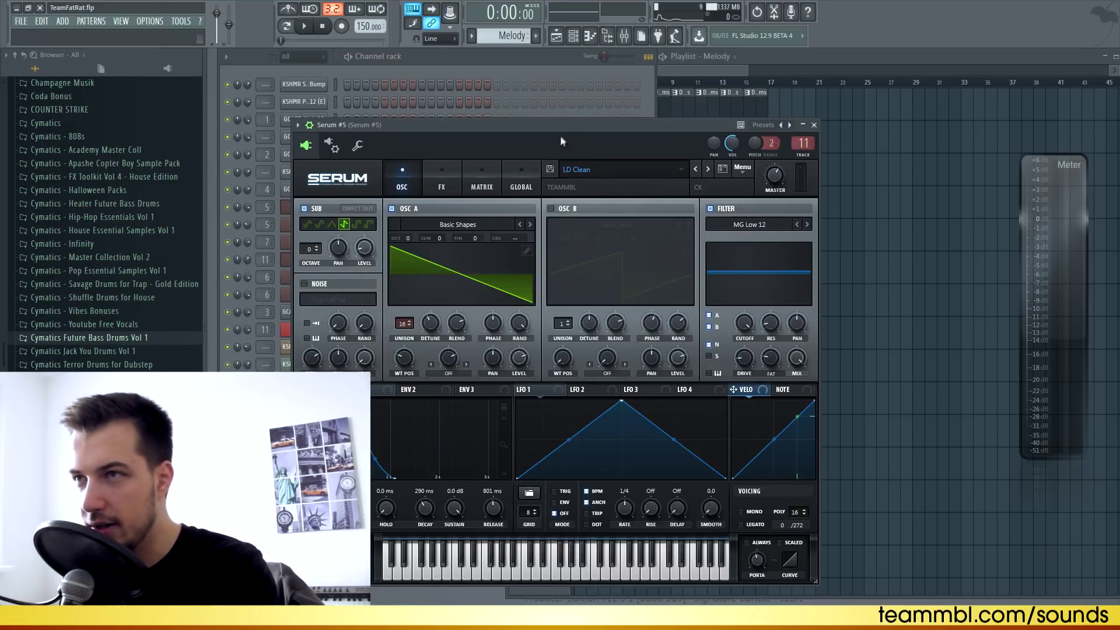
key(b)
key(n)
key(b)
key(m)
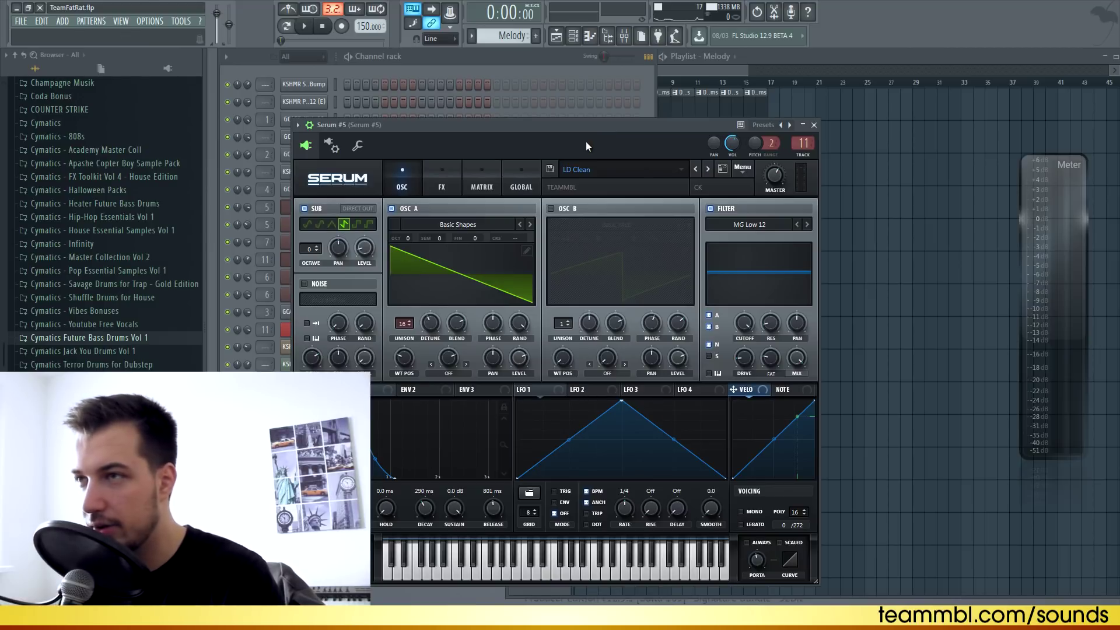
key(q)
key(q)
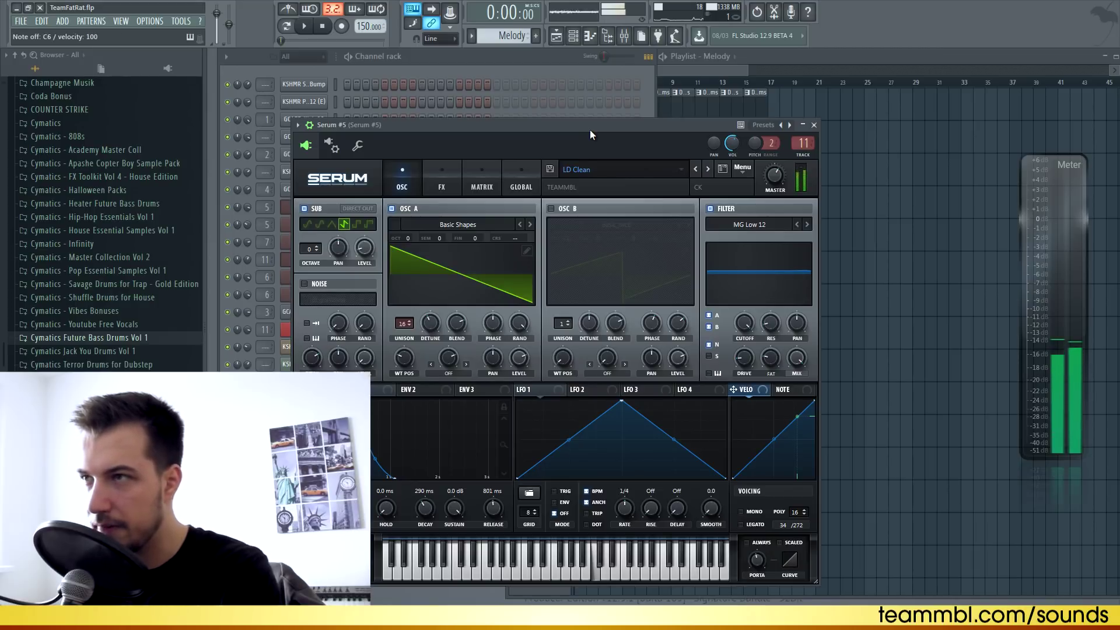
click(815, 125)
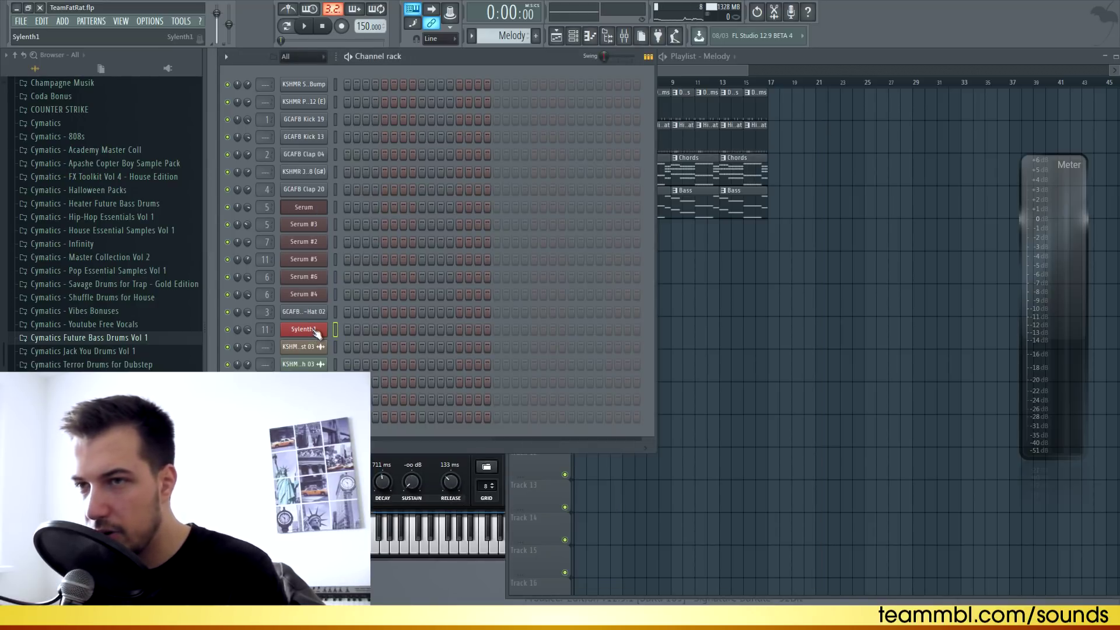
Step: Open the Sylenth1 channel and audition its LD Discopolis preset with a few test notes
click(313, 329)
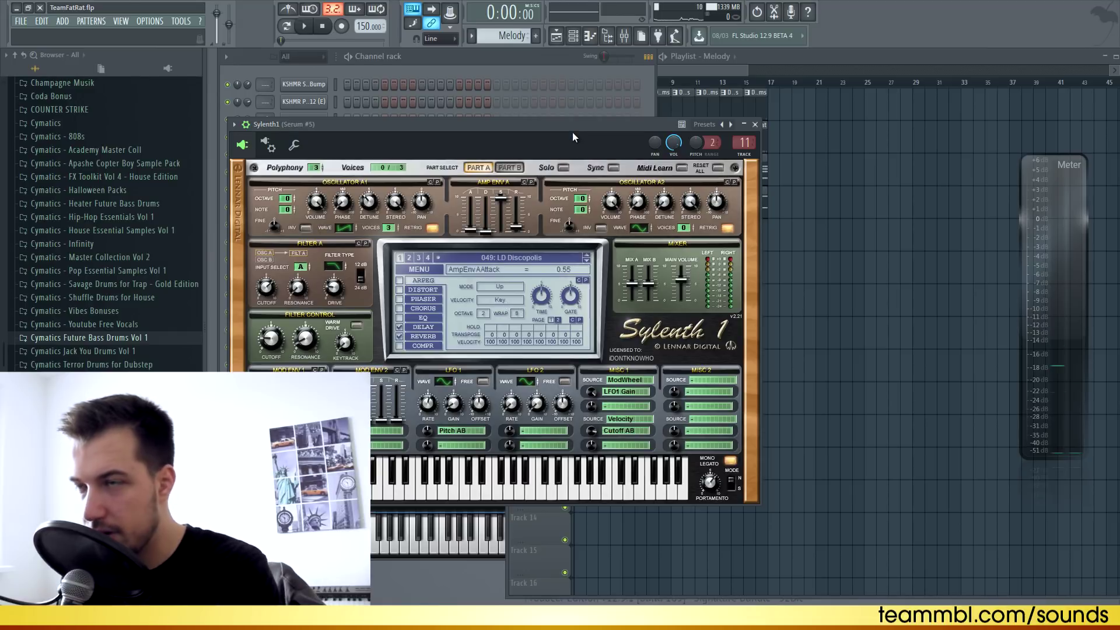
key(q)
key(w)
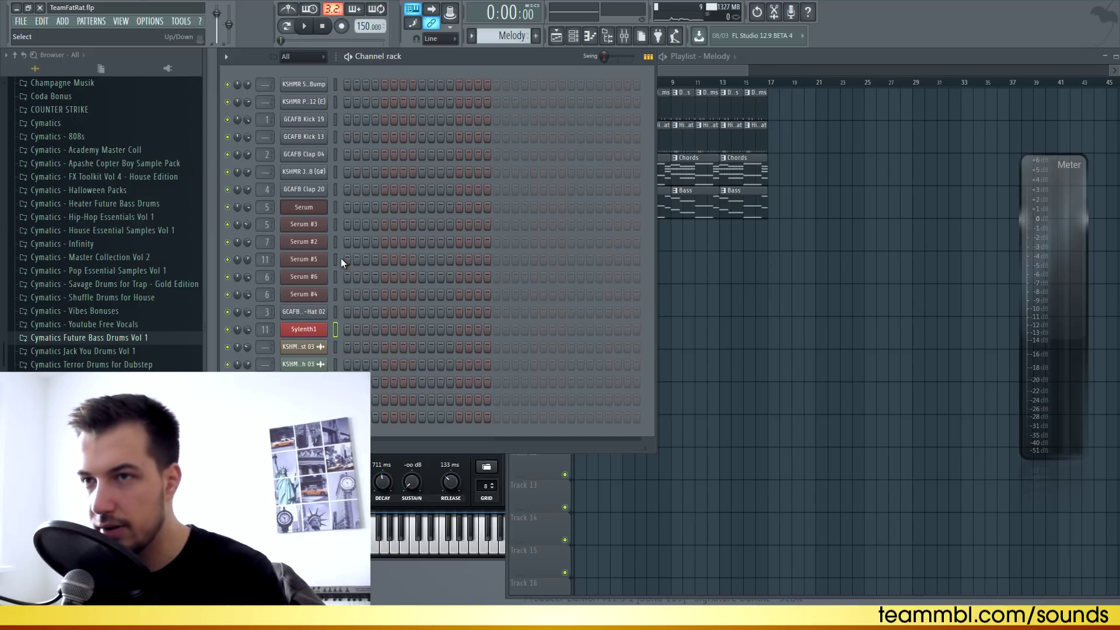
Step: Place an F#6 note with a length of 1:03:10 at the start of bar 1 in the Sylenth1 piano roll, and play the song
right_click(318, 329)
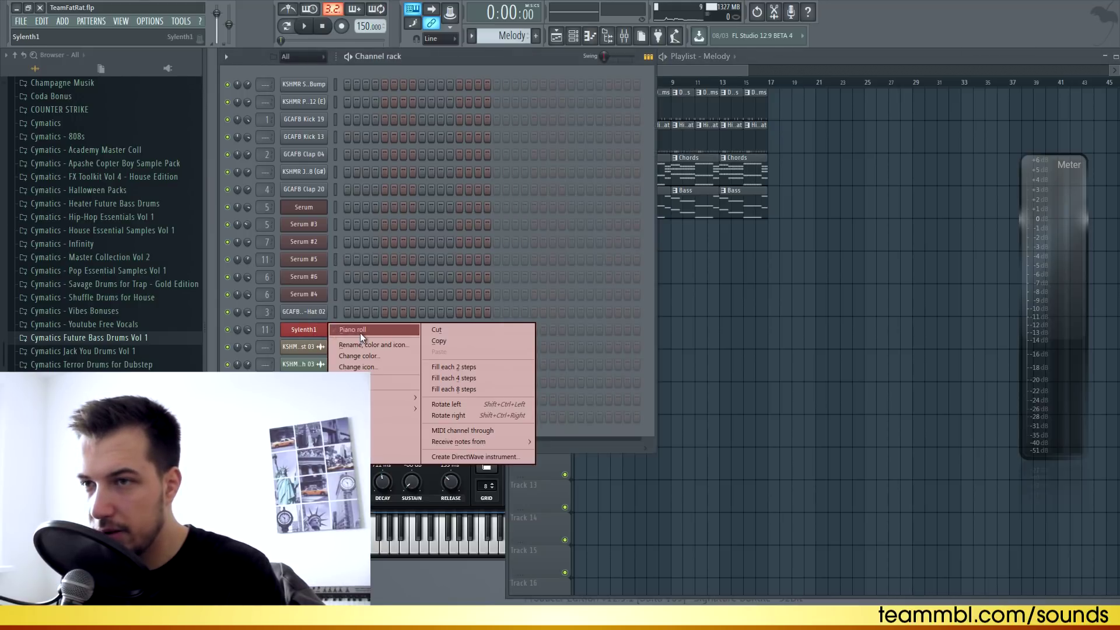
click(359, 334)
drag(465, 68, 576, 68)
scroll(288, 190, up, 8)
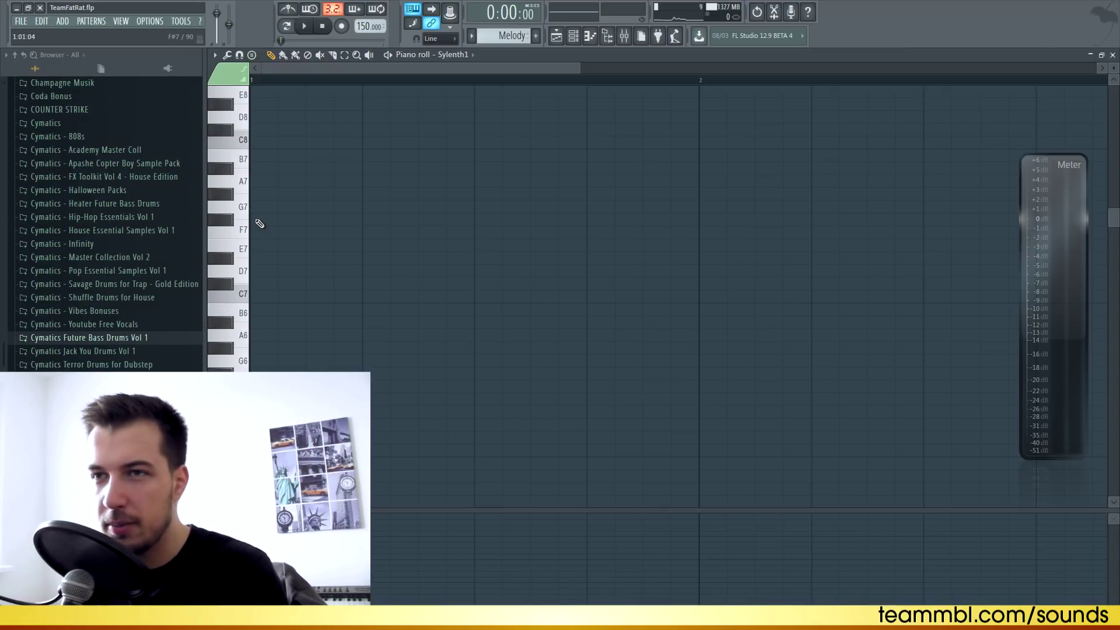
click(258, 221)
right_click(277, 221)
click(265, 375)
scroll(309, 336, down, 2)
scroll(310, 335, down, 2)
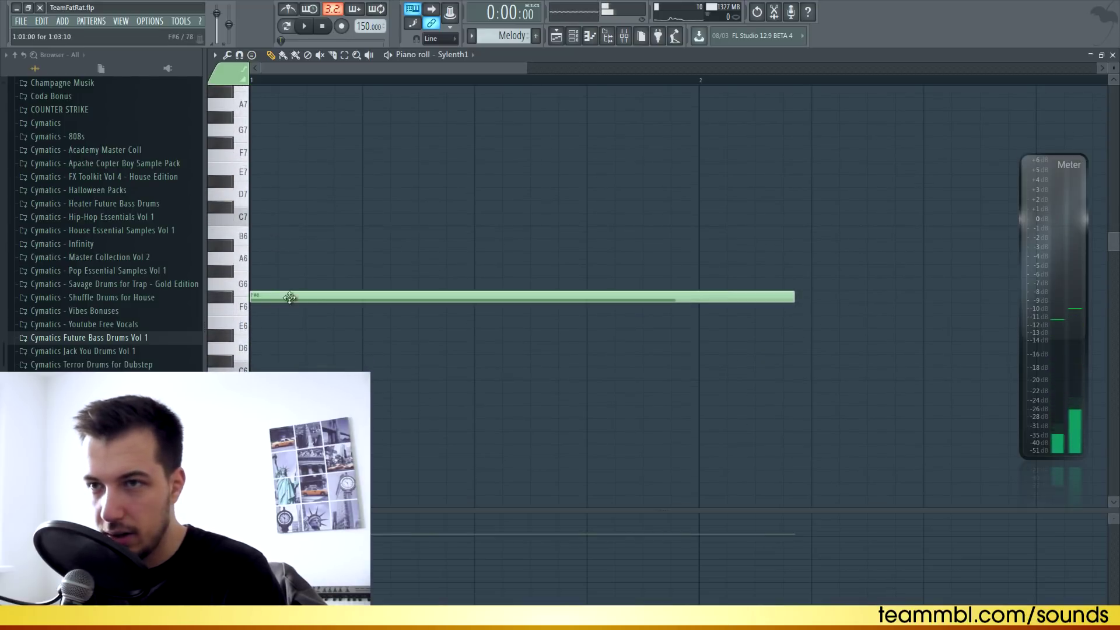
scroll(308, 86, down, 2)
scroll(343, 263, up, 4)
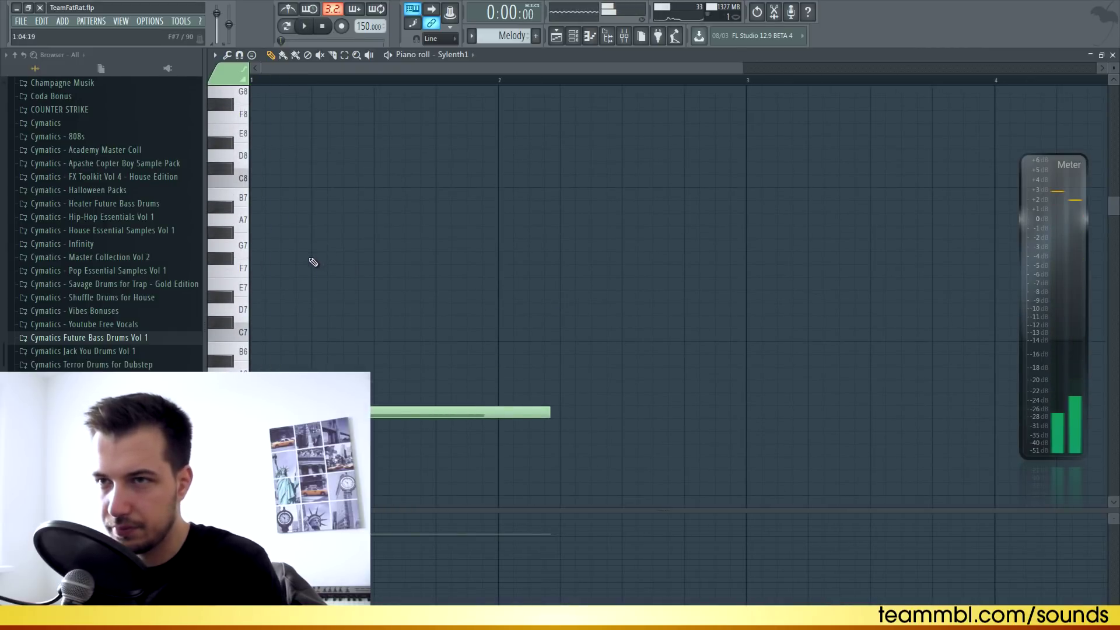
scroll(376, 257, down, 1)
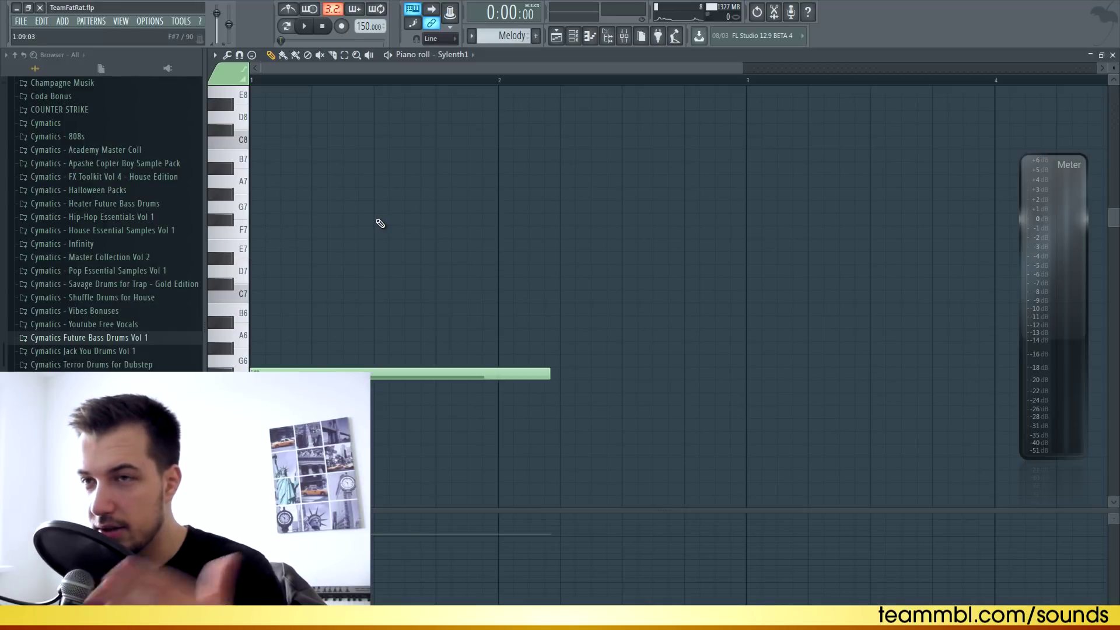
key(space)
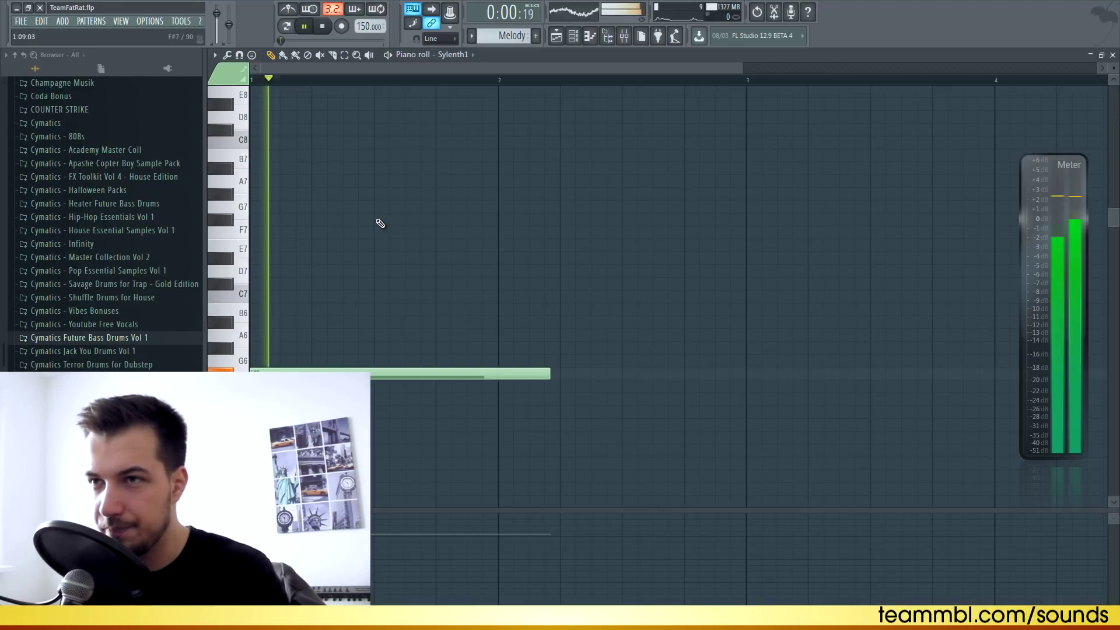
Step: Place an F#7 note near the end of bar 1, play the song, and shorten the F#6 note to end shortly after it starts
click(440, 220)
scroll(530, 98, down, 2)
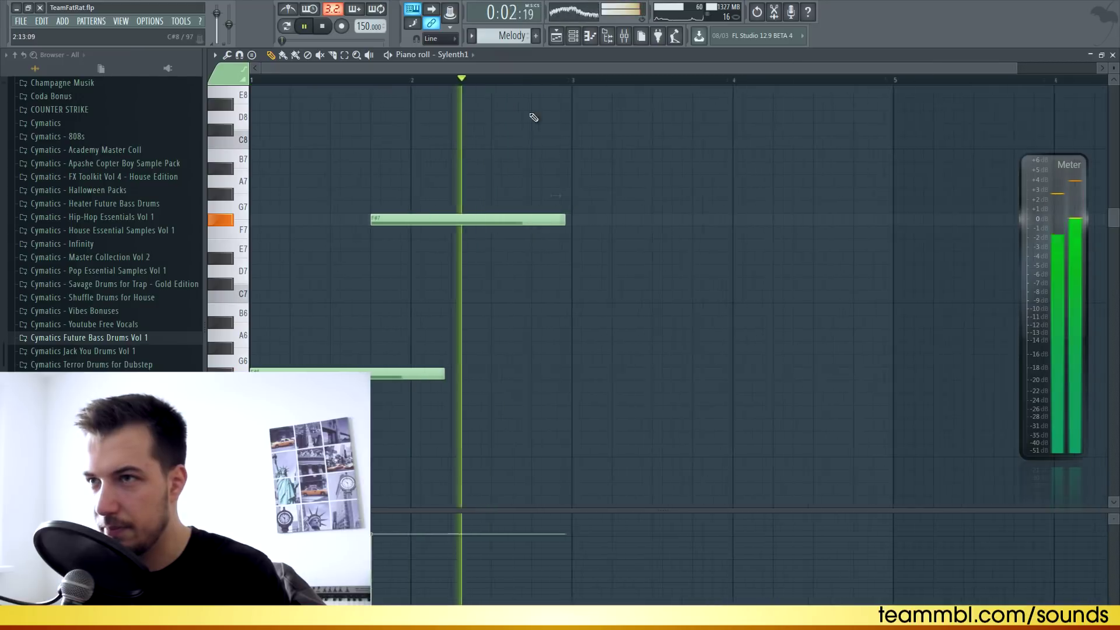
key(space)
drag(439, 374, 390, 374)
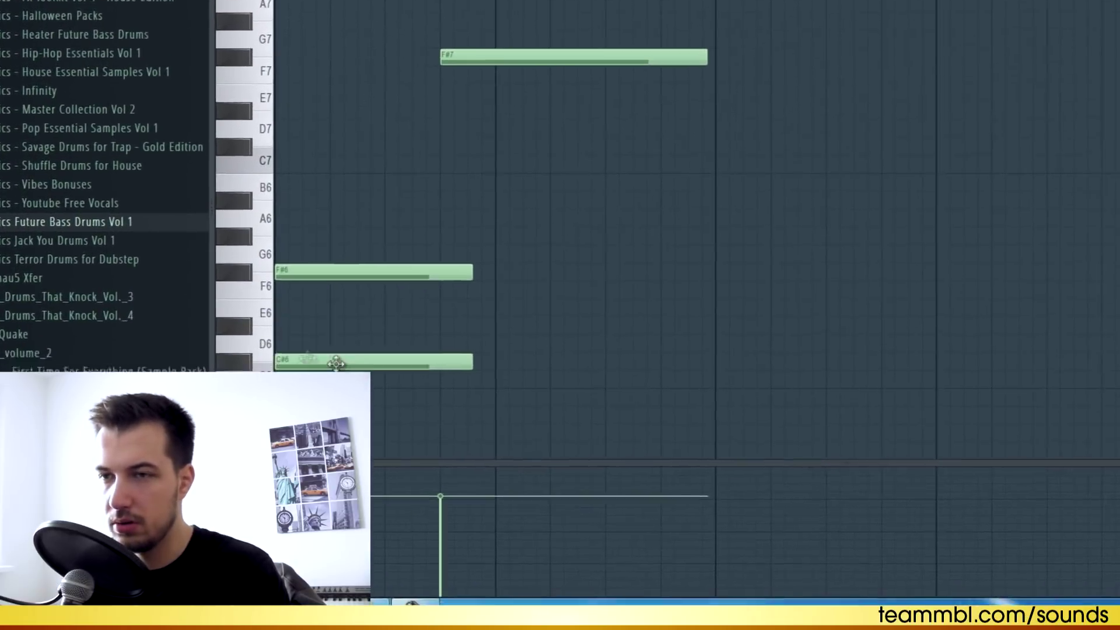
Step: Shorten the C#6 note at the start of bar 1 to a brief pickup, start the F#6 note slightly later, and play the result
drag(471, 363, 299, 360)
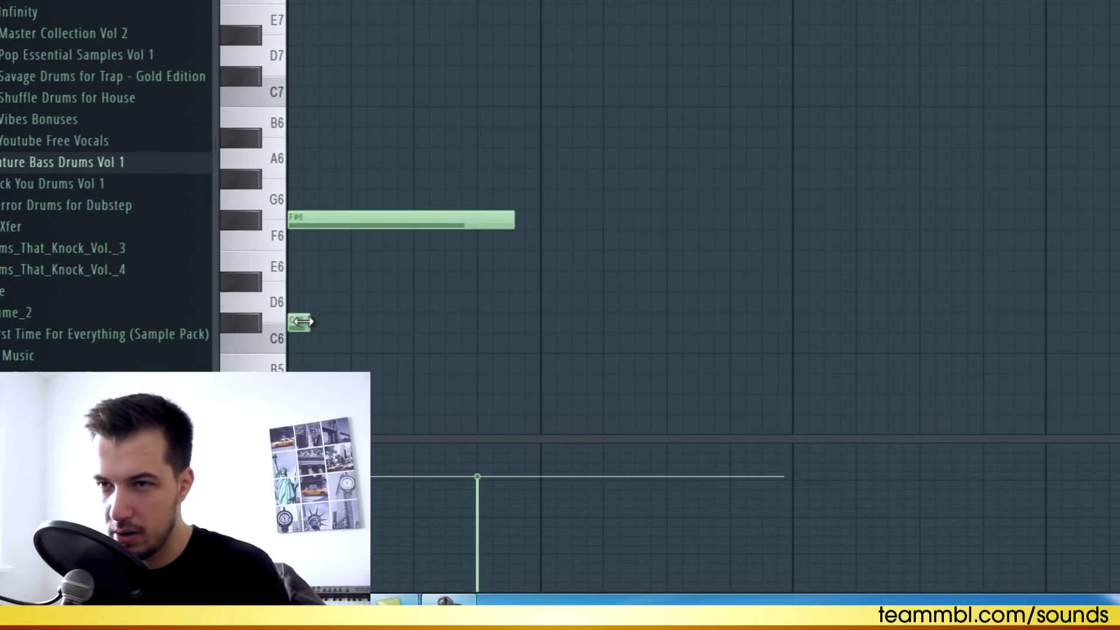
drag(291, 221, 296, 221)
key(space)
key(space)
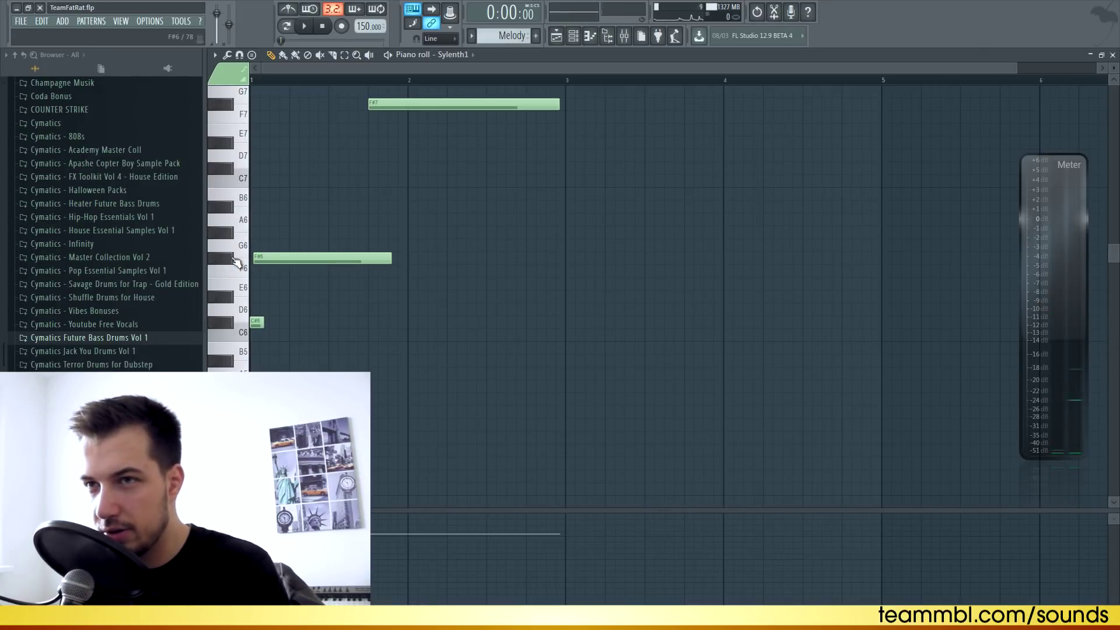
click(229, 260)
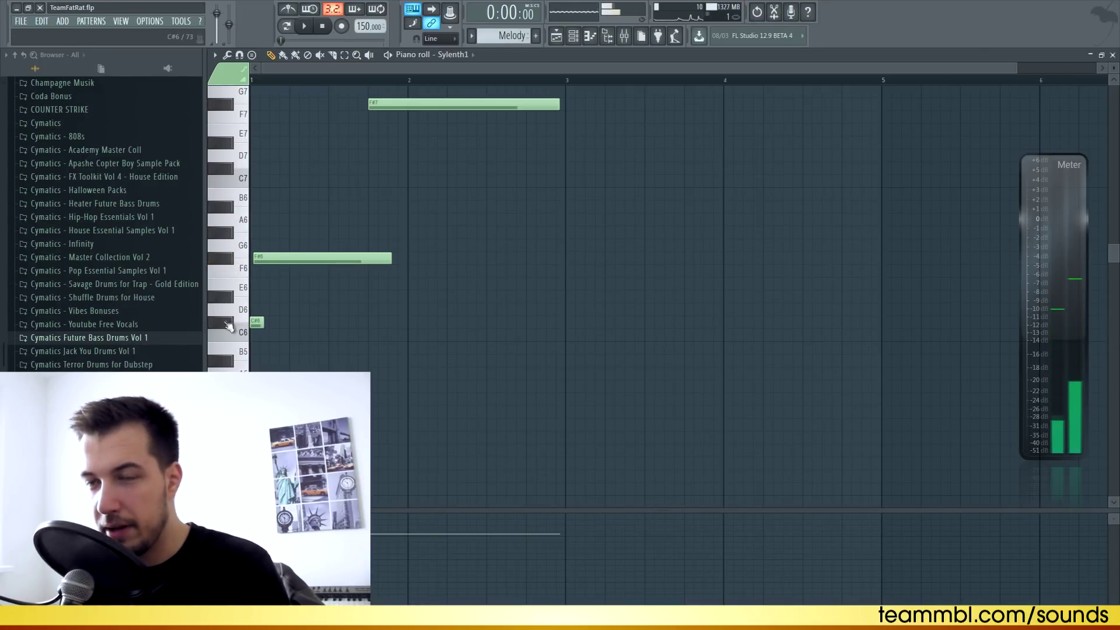
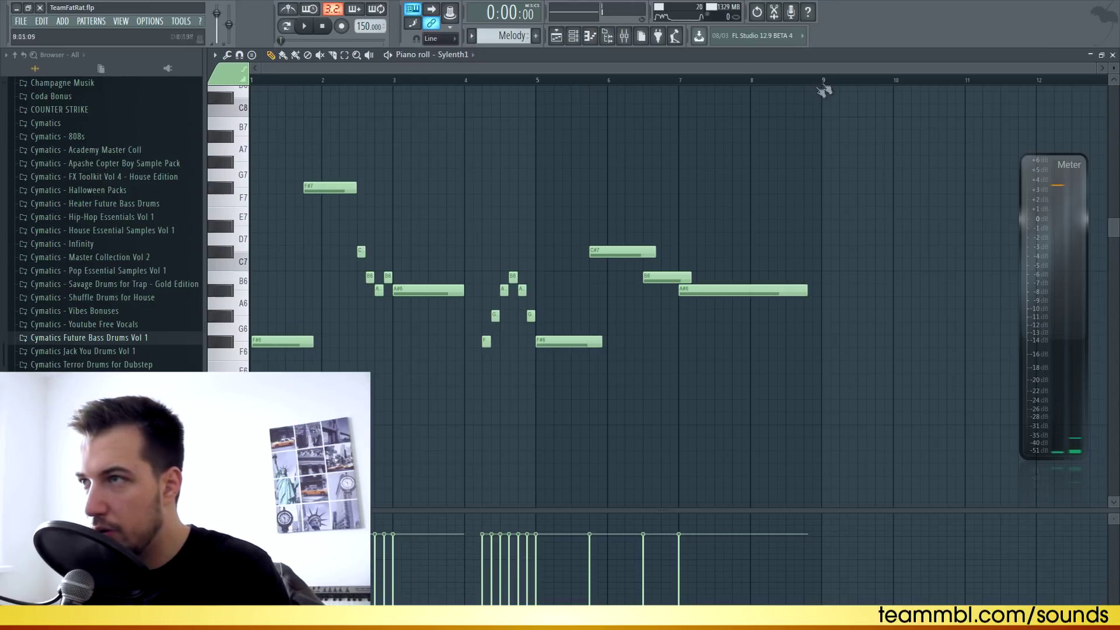
Step: Duplicate the eight-bar melody into bars 9 to 16 and deselect the notes
drag(824, 83, 252, 83)
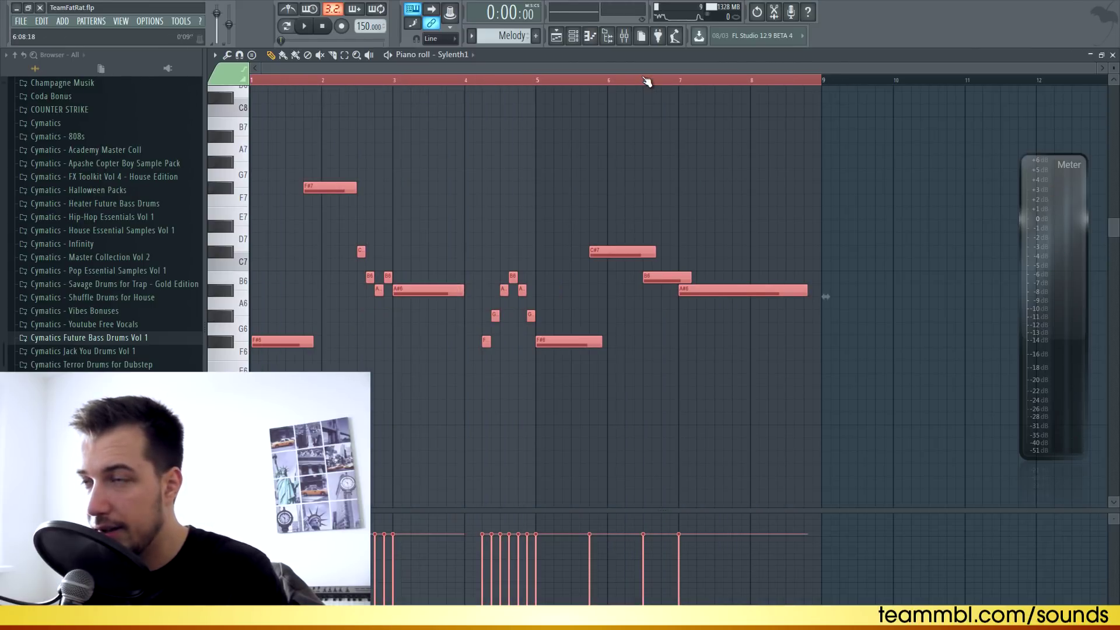
key(ctrl+b)
key(ctrl+d)
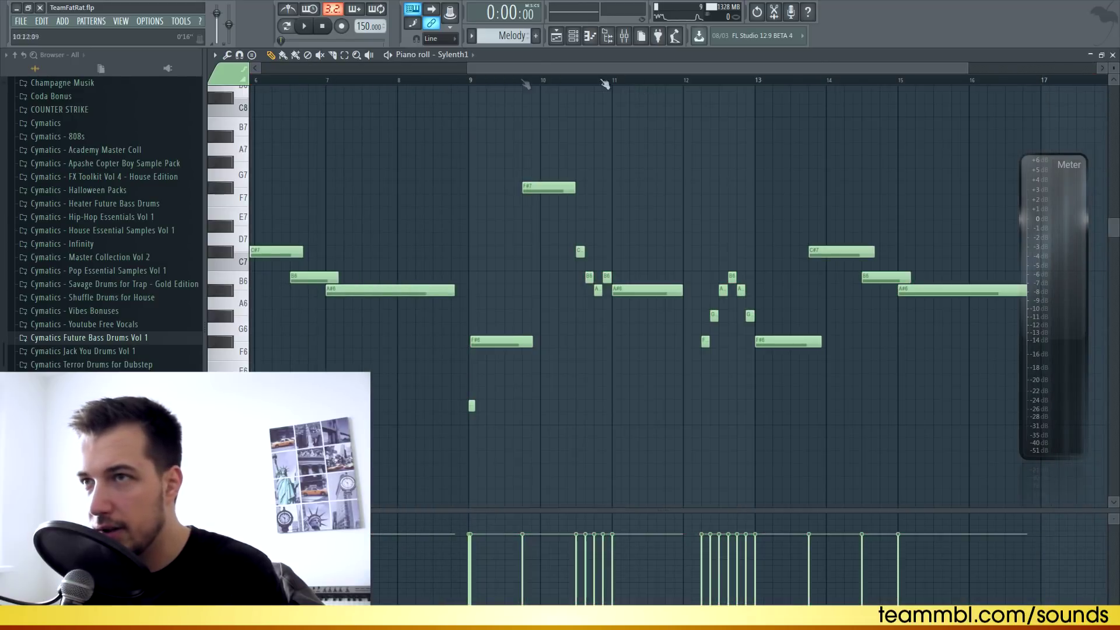
Step: Play the melody from bar 9 and replace the last short B6 note before bar 11 with a G#6 note
click(484, 80)
scroll(488, 82, down, 3)
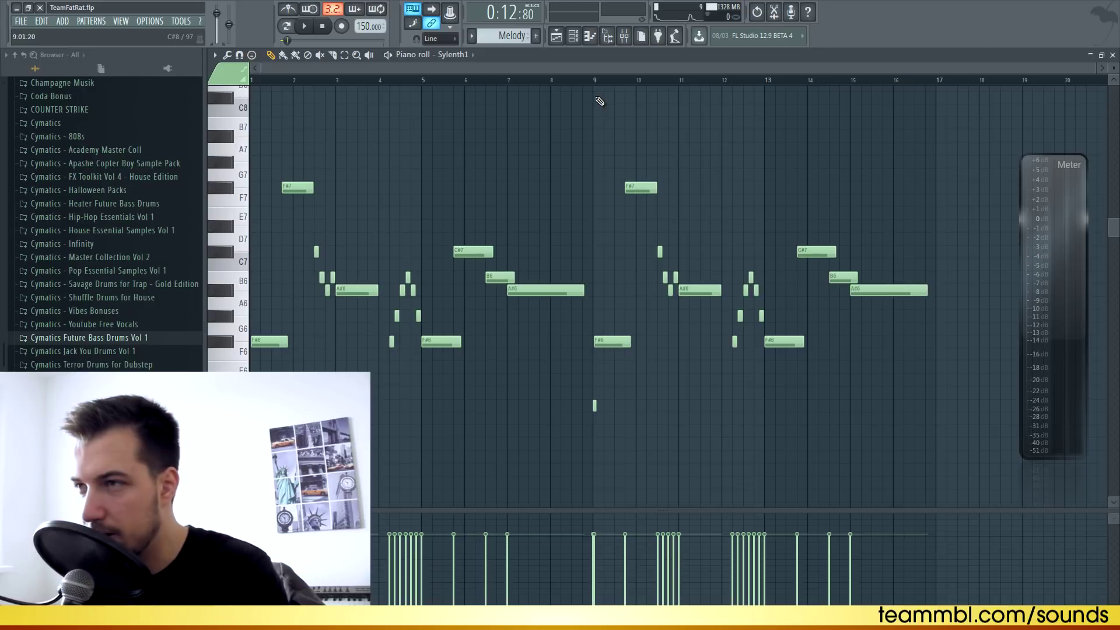
key(space)
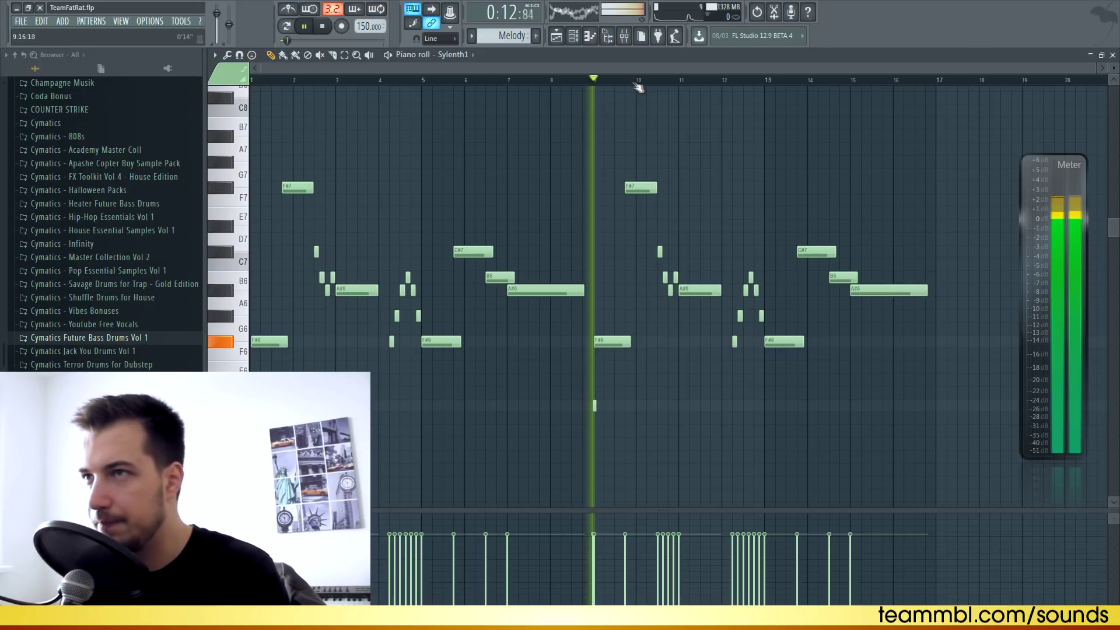
scroll(642, 87, up, 3)
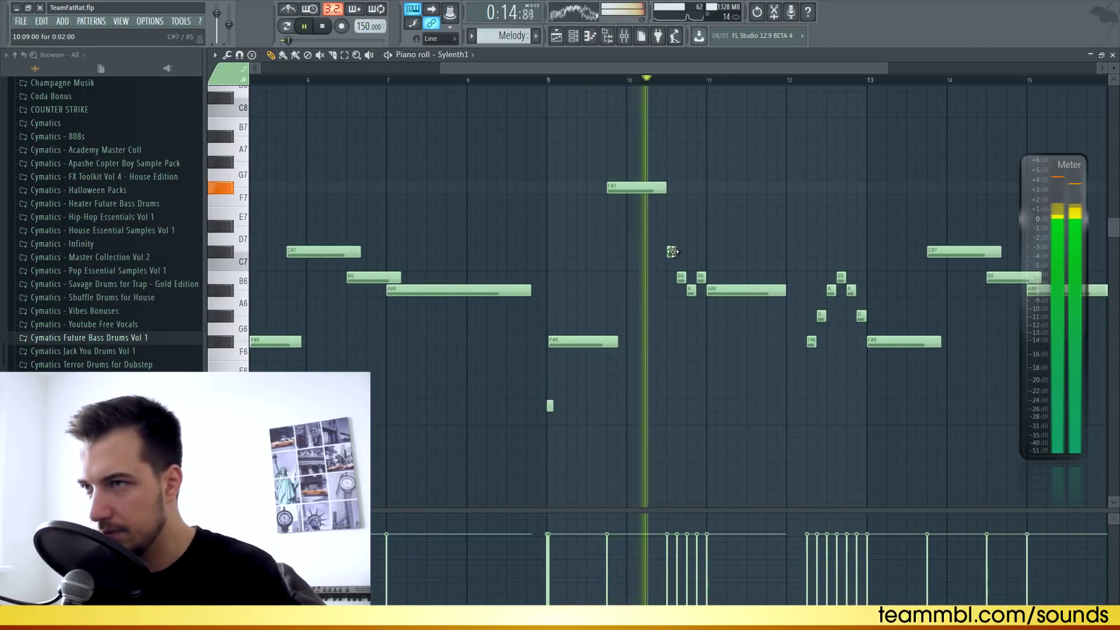
key(space)
click(698, 315)
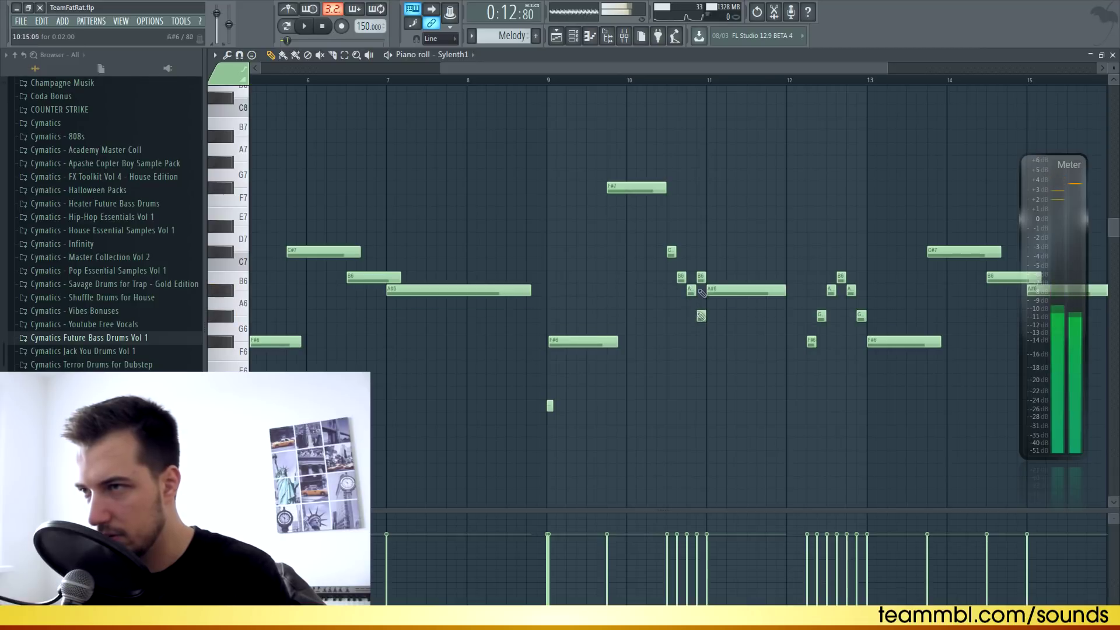
Step: Replay the melody from bar 9 and extend the long A#6 notes at bars 3 and 11 slightly past the end of their bars
key(space)
scroll(552, 84, down, 4)
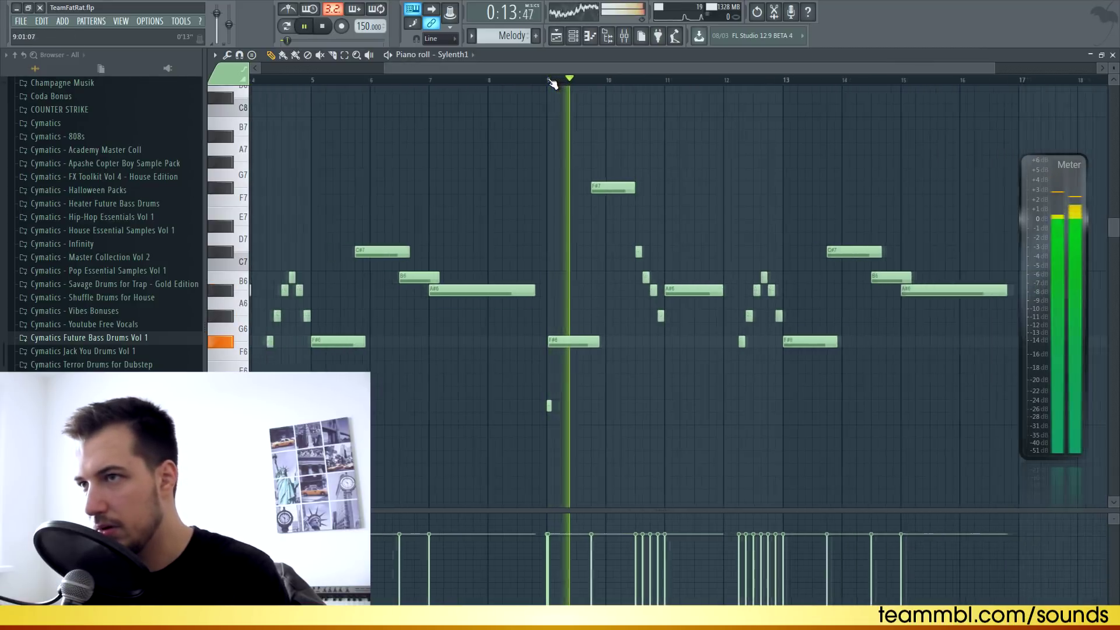
scroll(682, 85, up, 4)
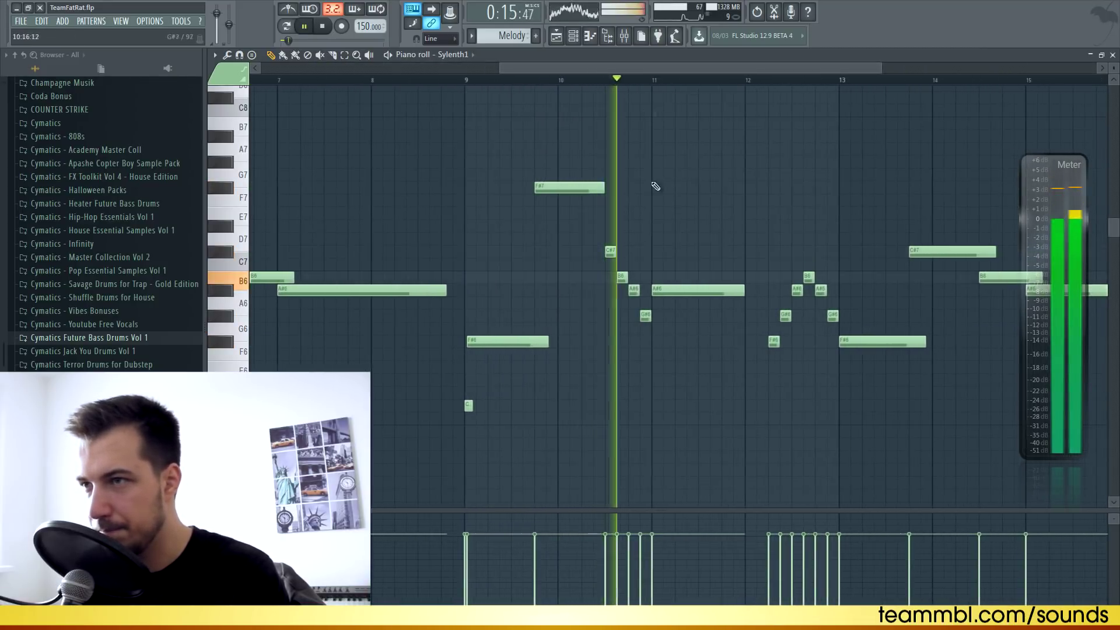
key(space)
scroll(429, 293, down, 2)
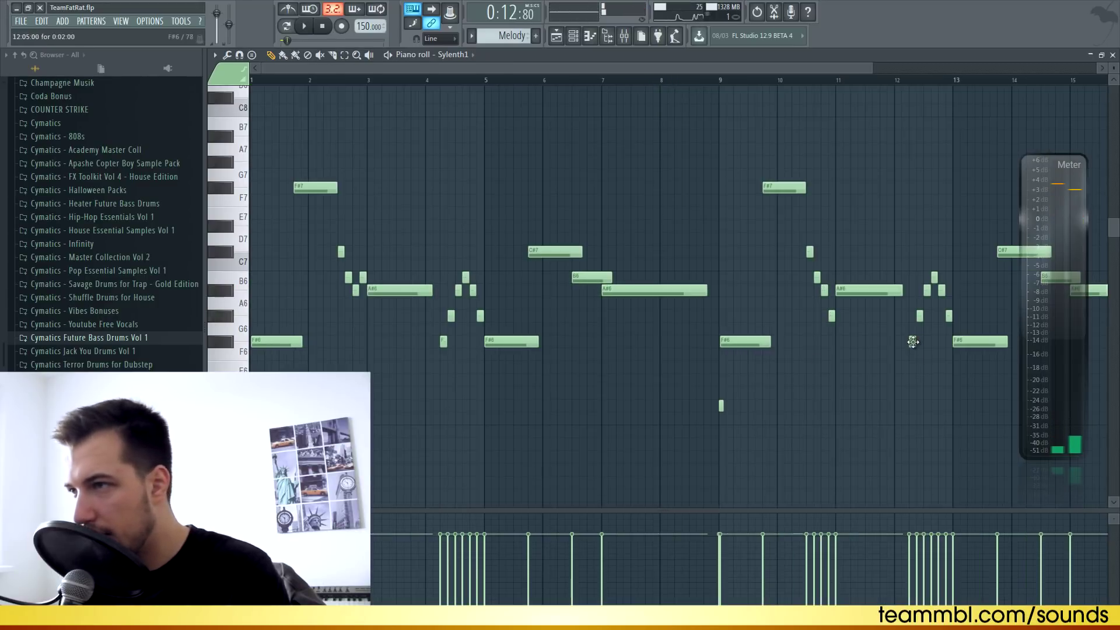
click(823, 290)
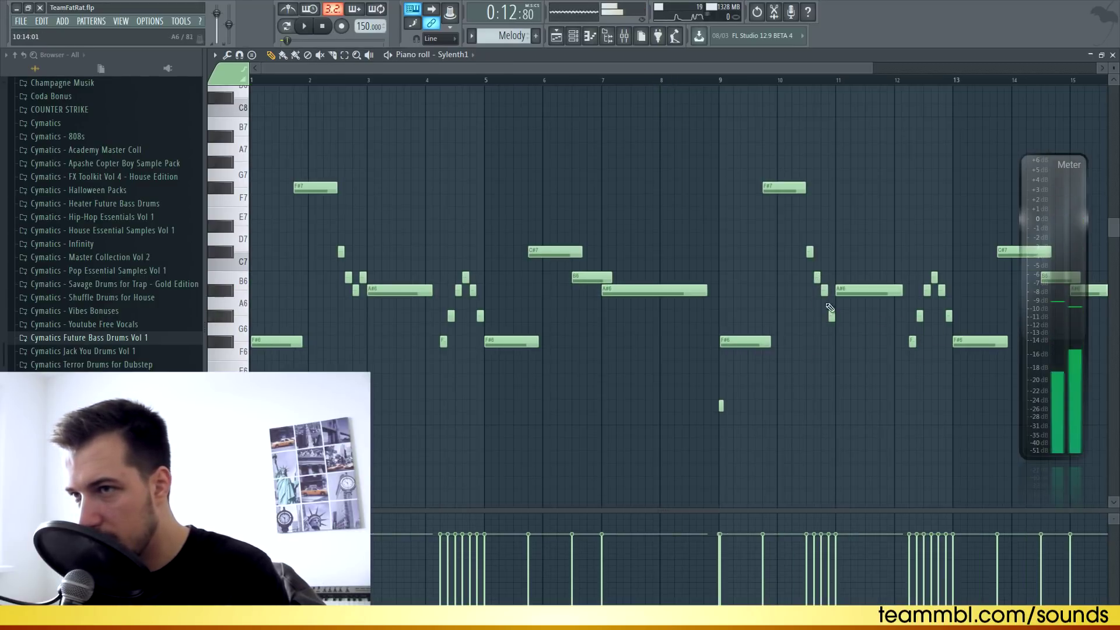
scroll(598, 84, down, 2)
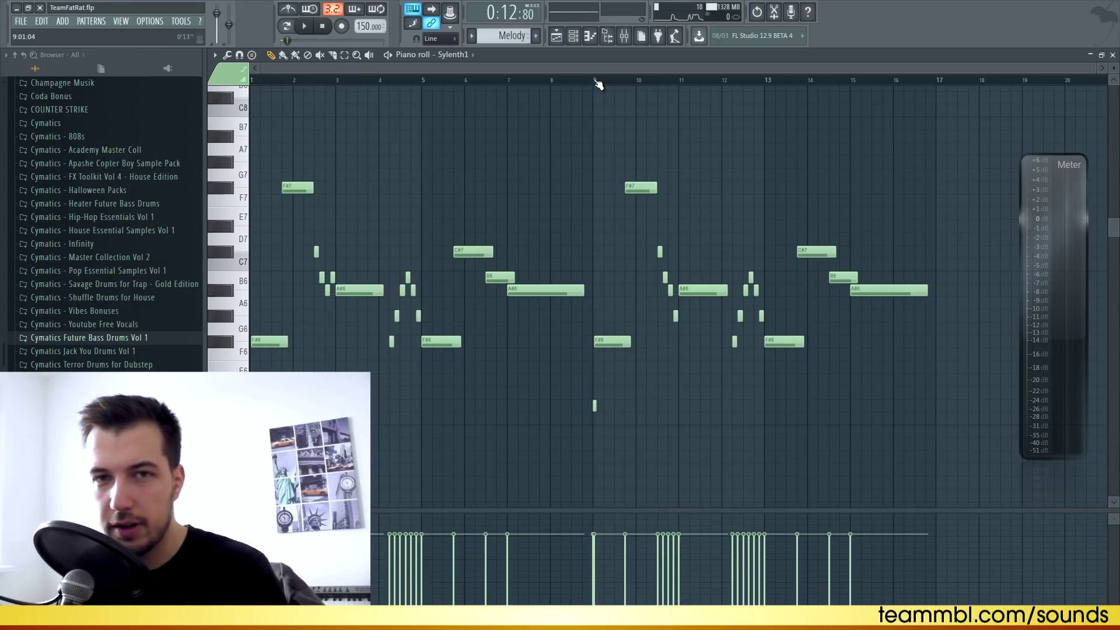
drag(566, 83, 252, 85)
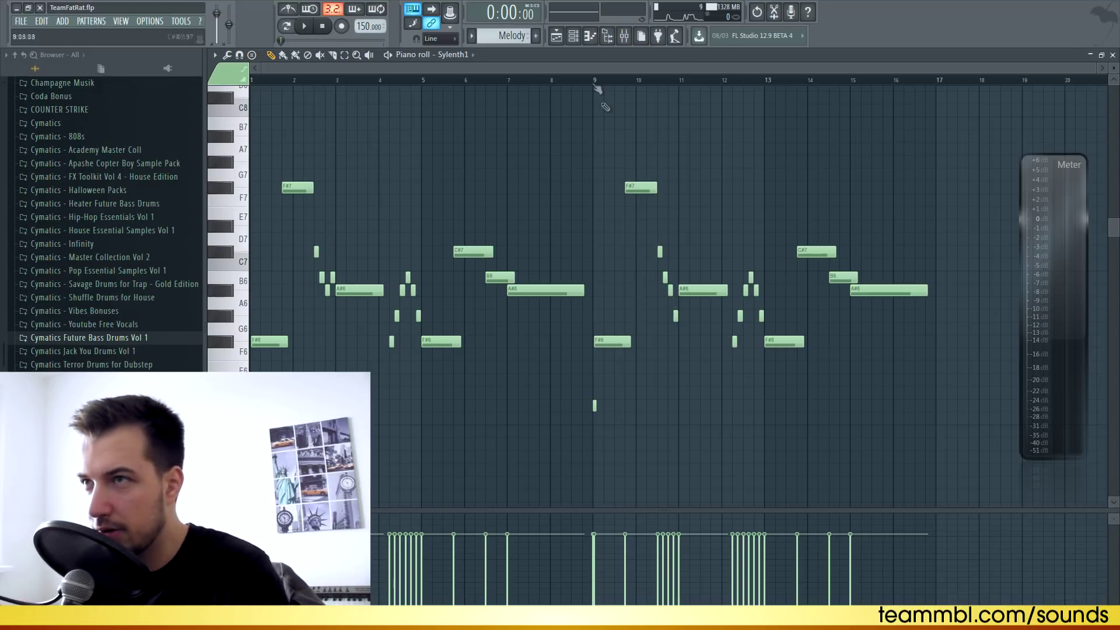
Step: Copy the Sylenth1 melody notes into the Serum #5 channel and play the pattern
click(335, 329)
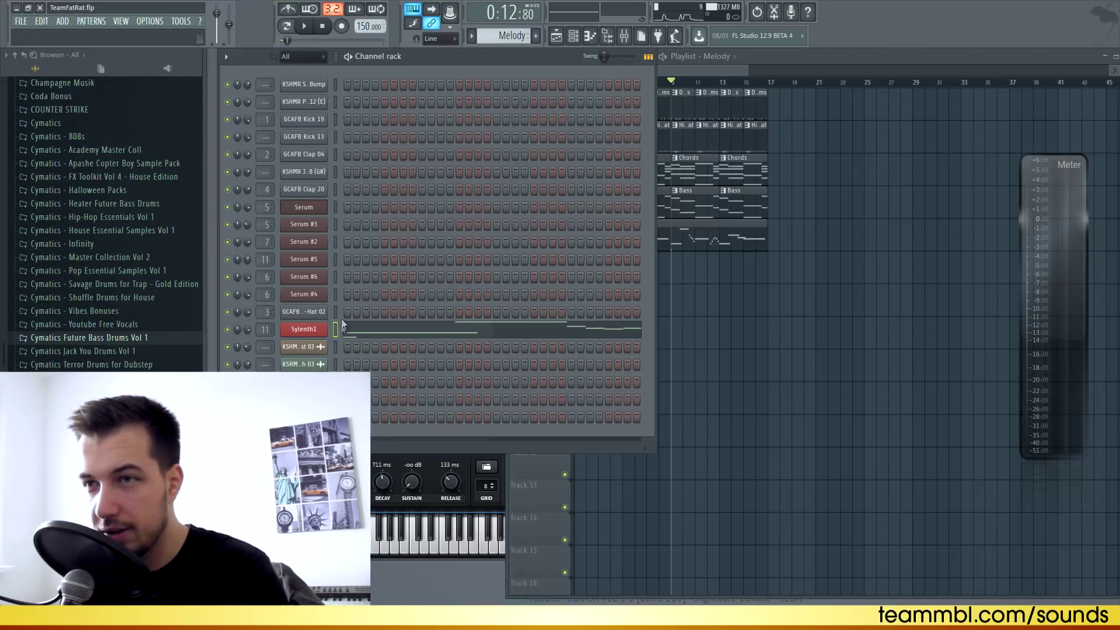
click(336, 259)
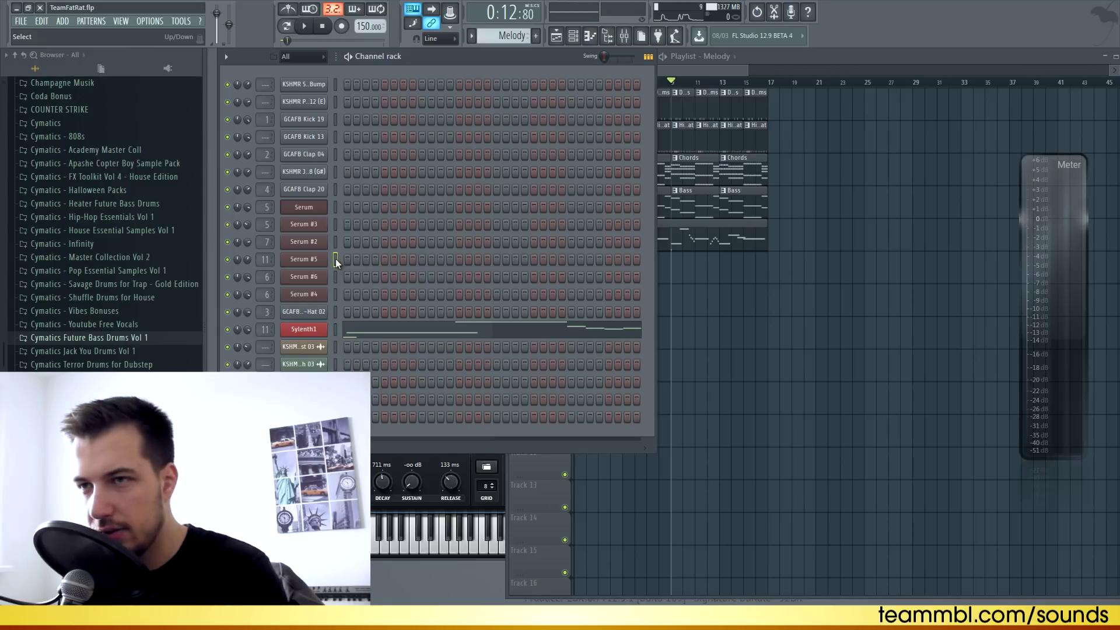
key(F7)
click(304, 26)
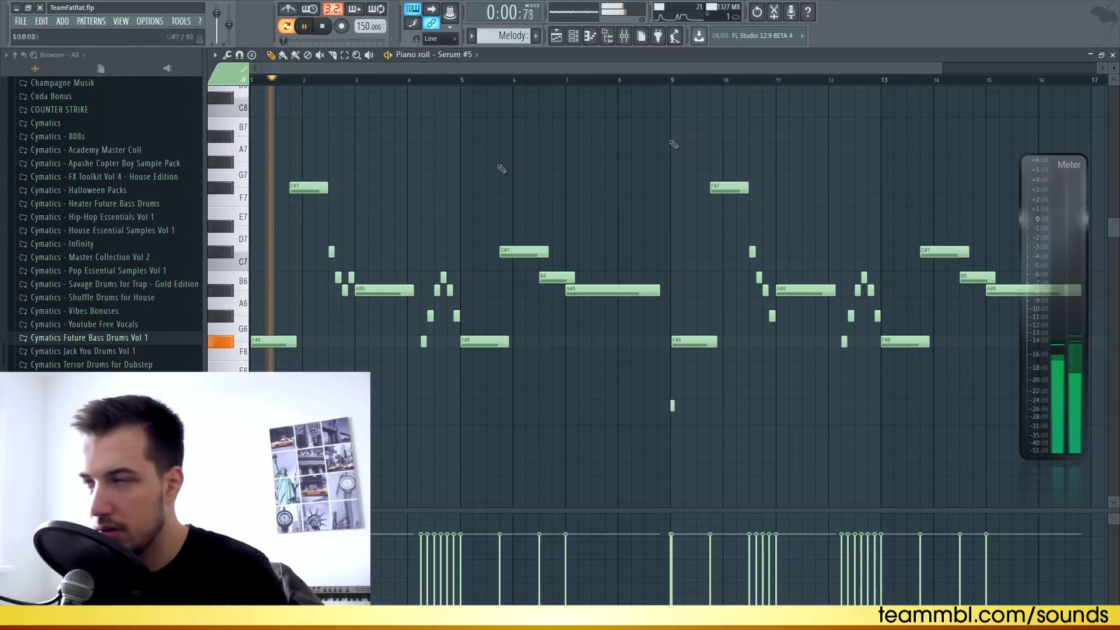
Step: Play the Melody pattern with Serum #5 alone and with Sylenth1 layered on it to compare the sounds
key(F7)
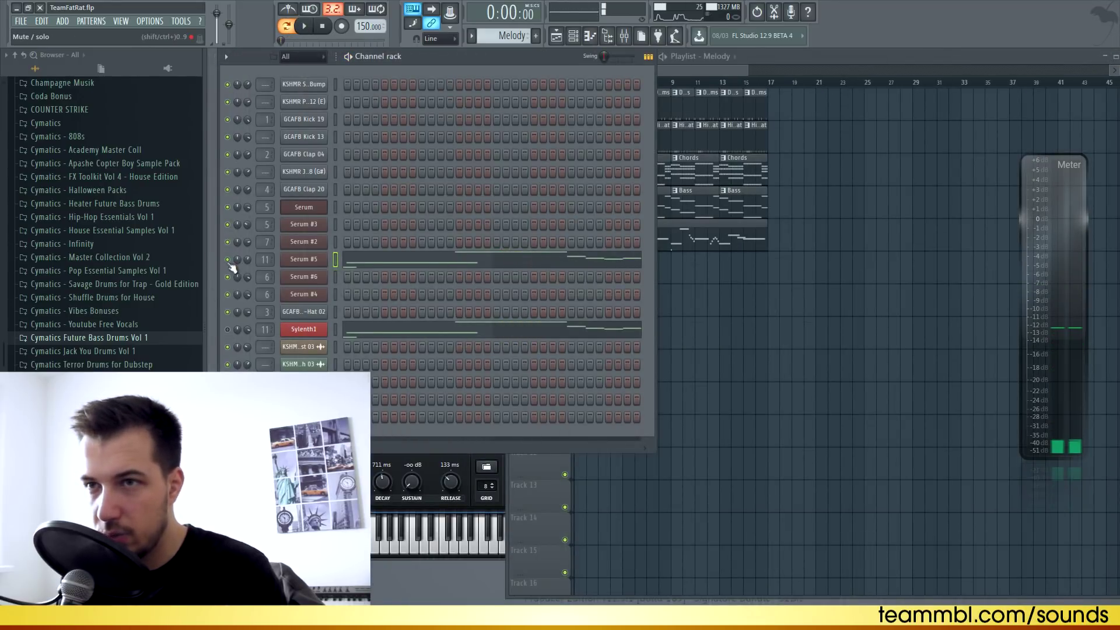
click(304, 26)
click(304, 27)
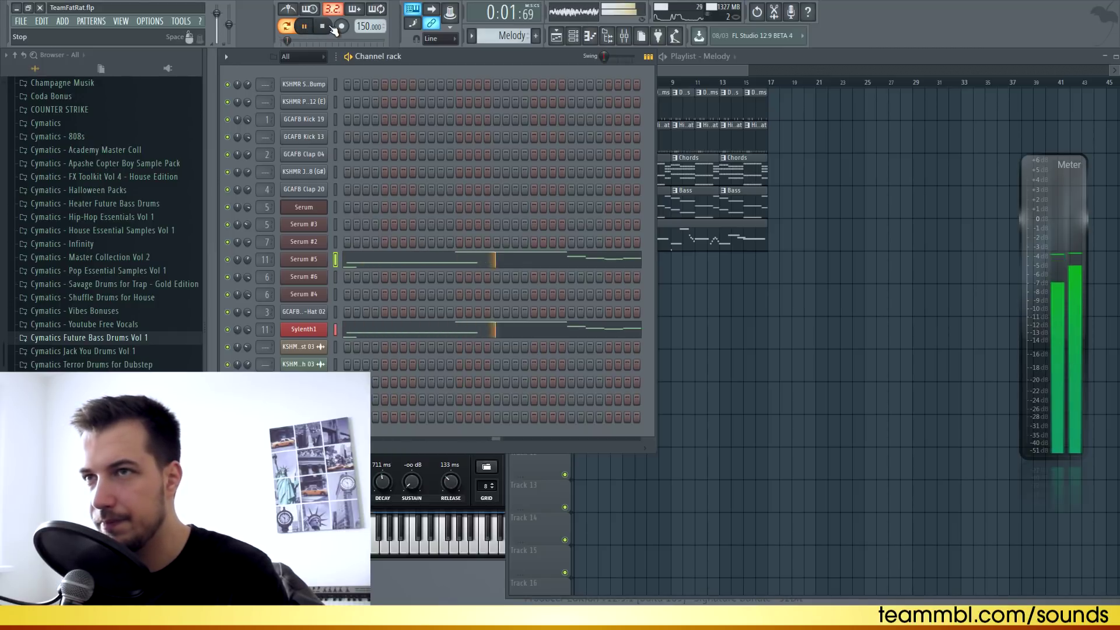
click(324, 26)
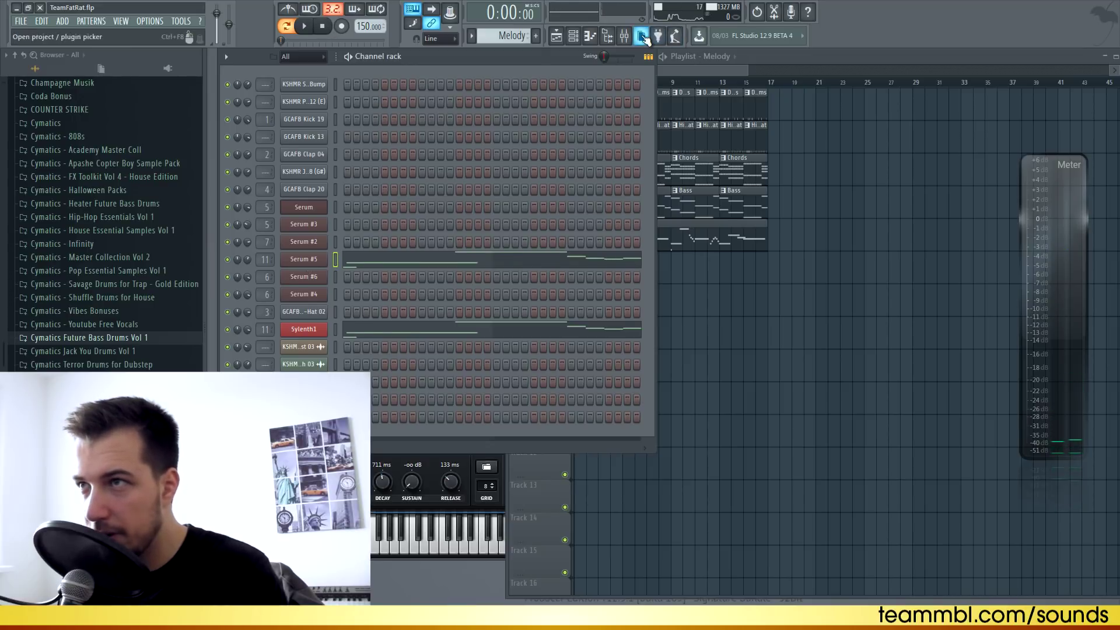
Step: Review the Fruity Reeverb and Fruity parametric EQ 2 settings on the Serum #5 mixer track
click(625, 36)
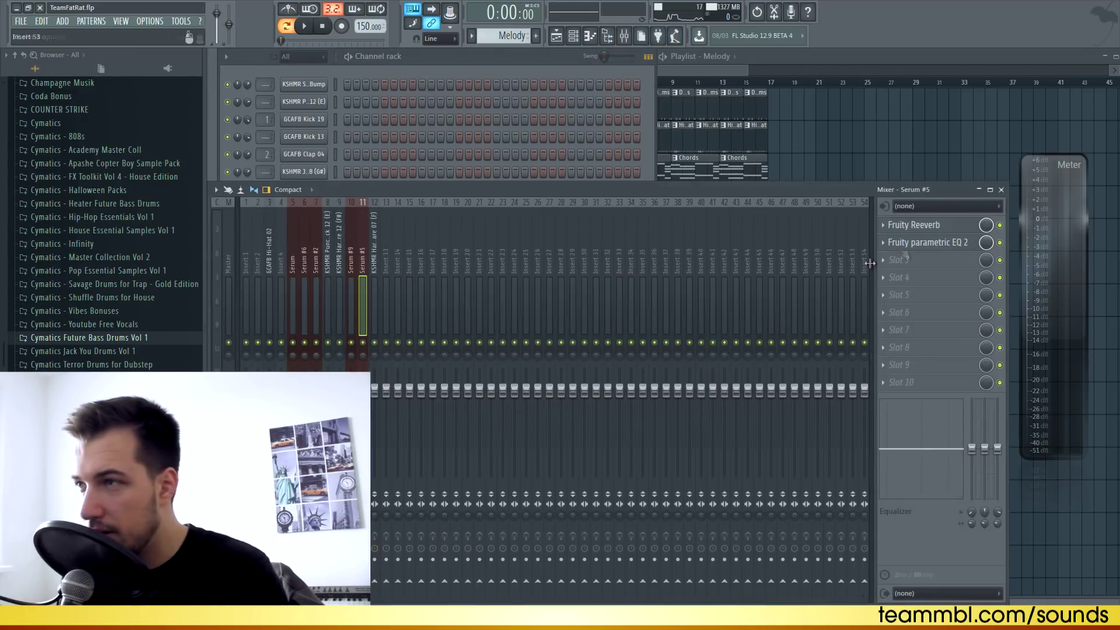
click(934, 225)
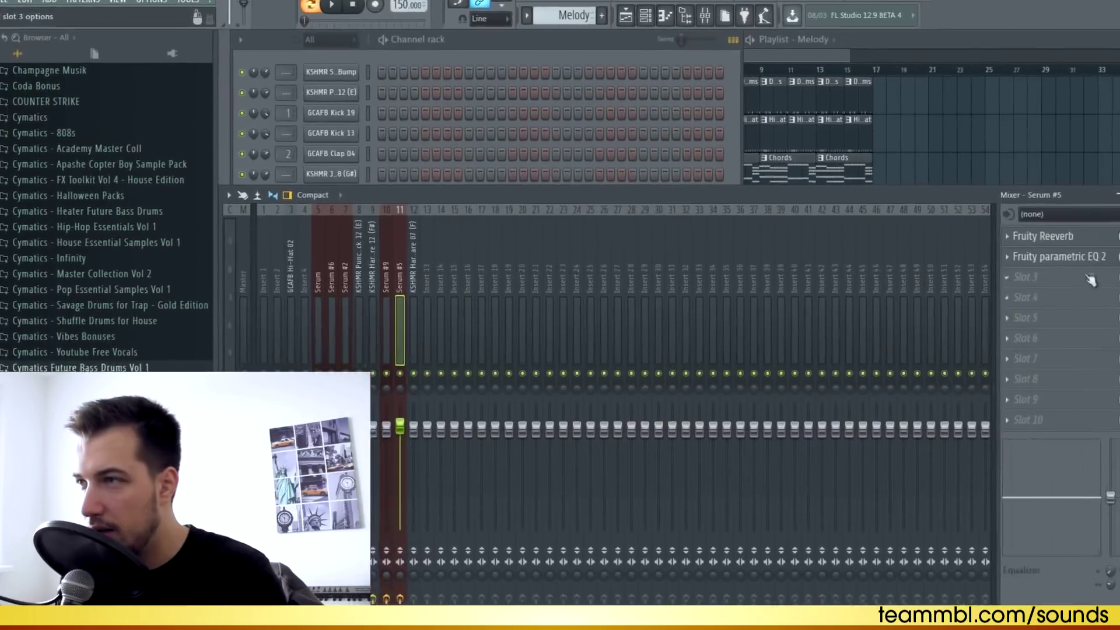
click(1082, 258)
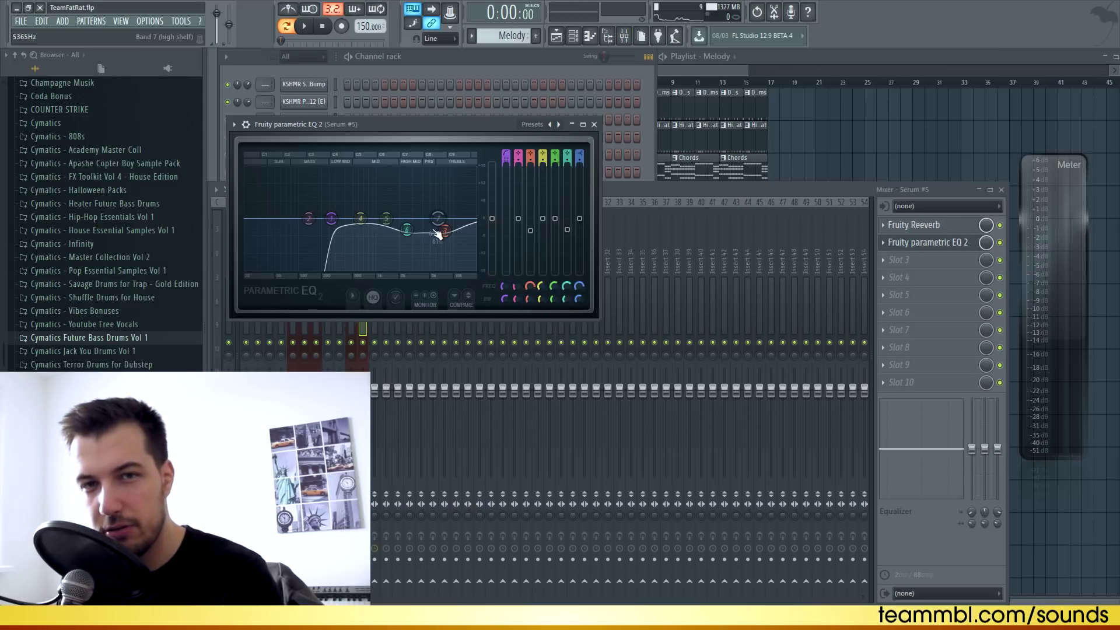
click(594, 124)
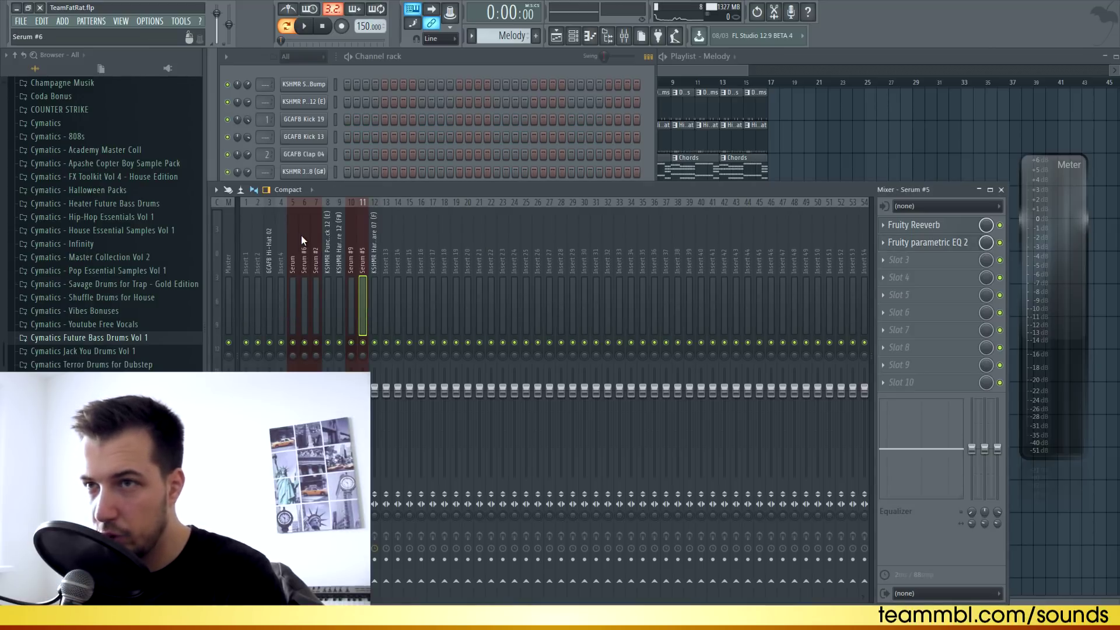
Step: Review the Fruity Reeverb, Fruity Stereo Shaper and Fruity parametric EQ 2 settings on the Serum #6 mixer track
click(304, 206)
click(914, 226)
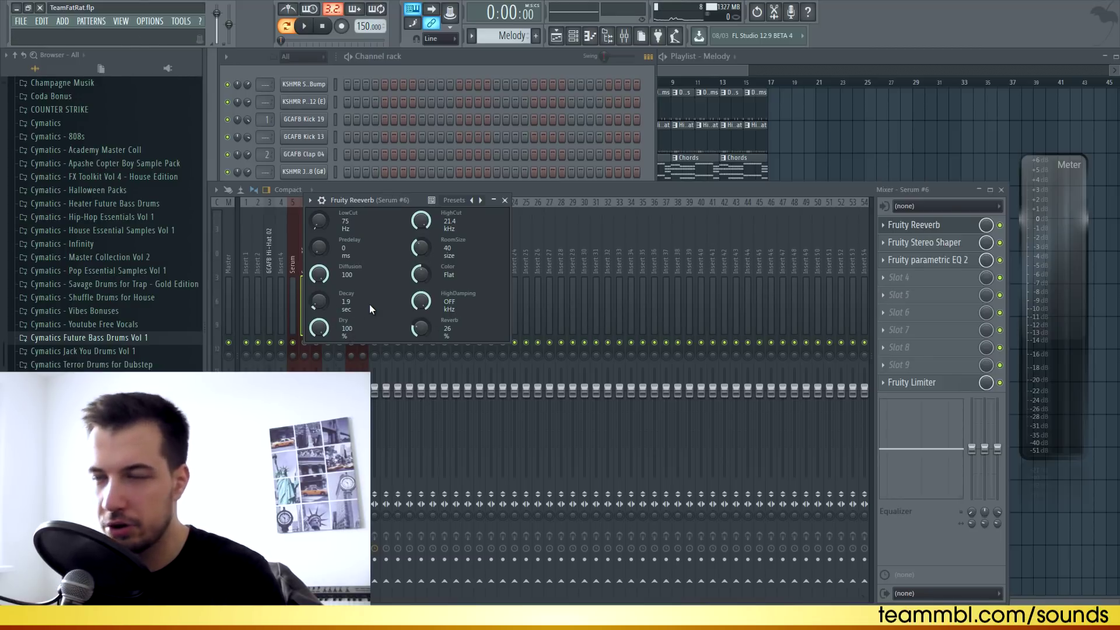
click(504, 200)
click(946, 244)
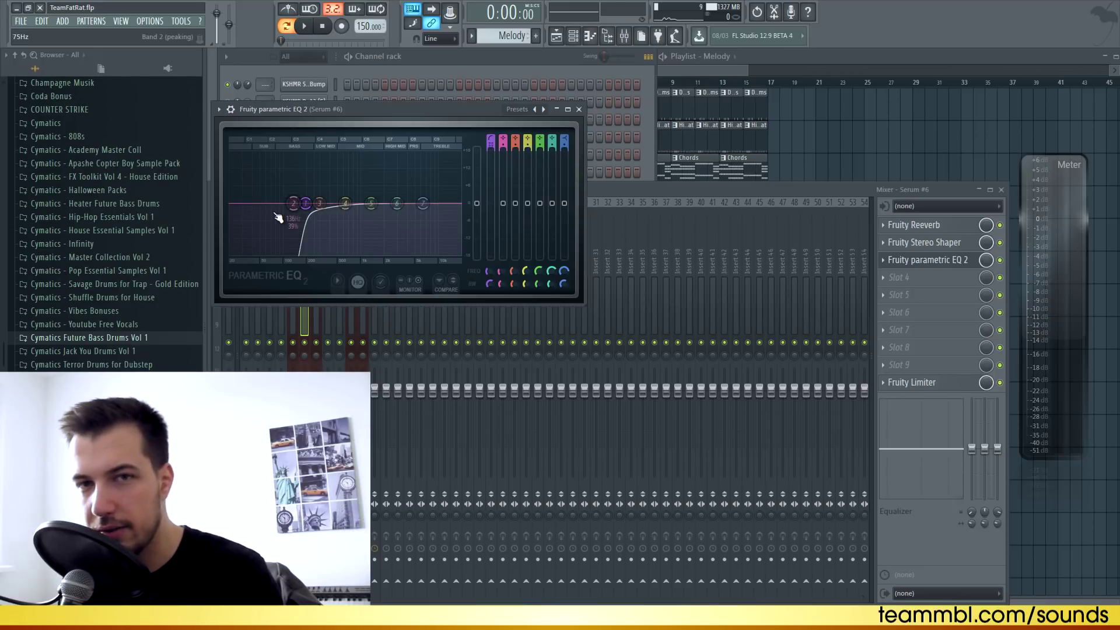
click(579, 109)
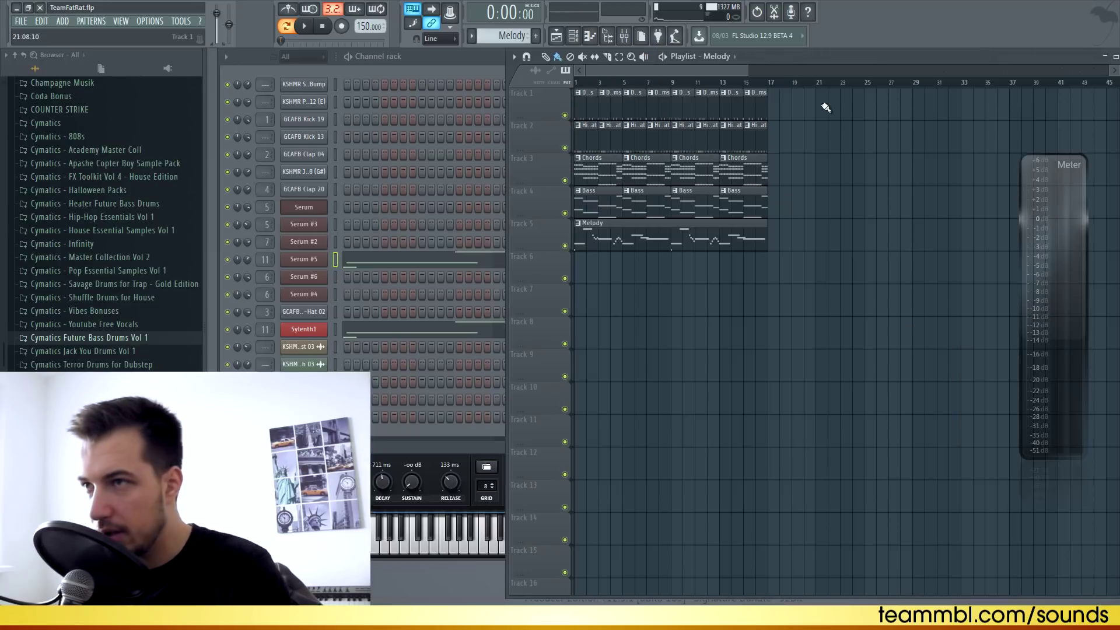
Step: Play the arrangement from the start and duplicate all playlist clips into bars 17 to 32
drag(824, 105, 577, 248)
ctrl+click(679, 289)
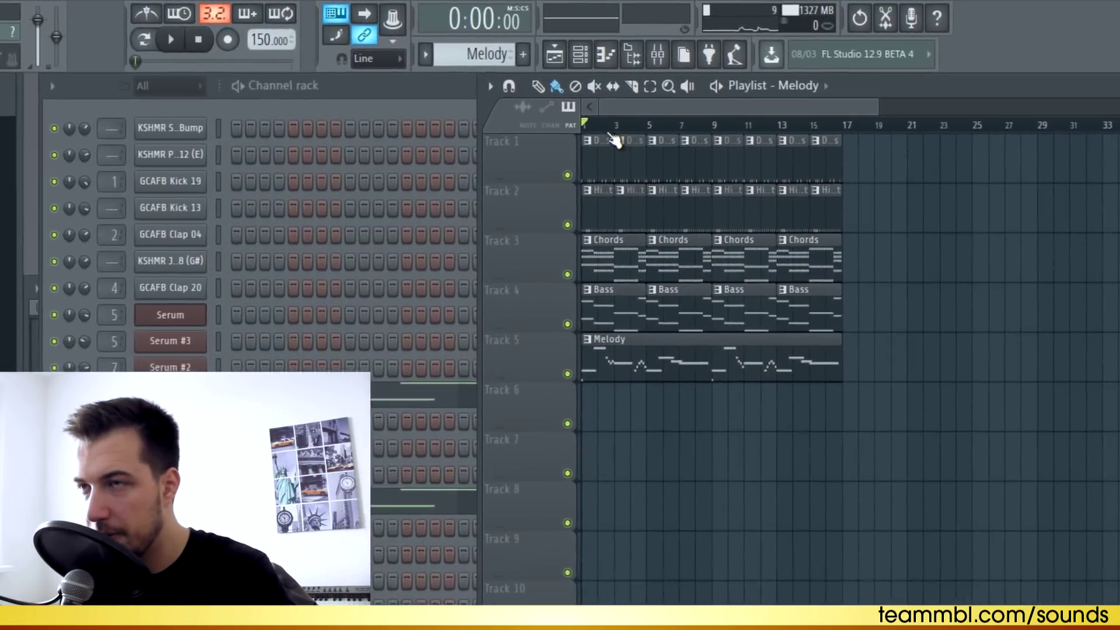
key(space)
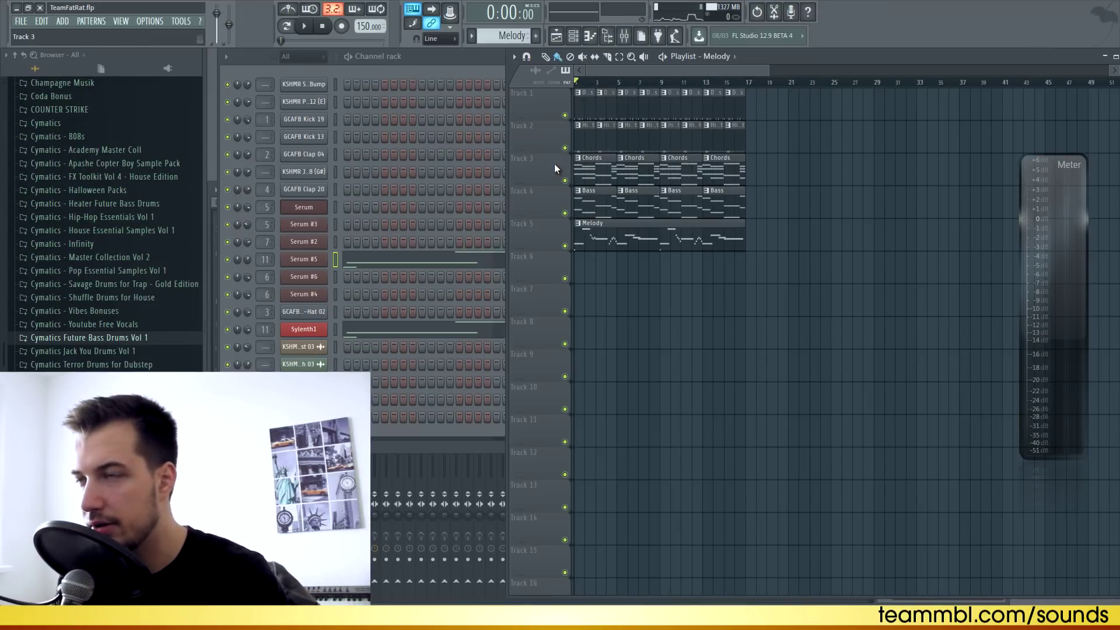
key(ctrl+a)
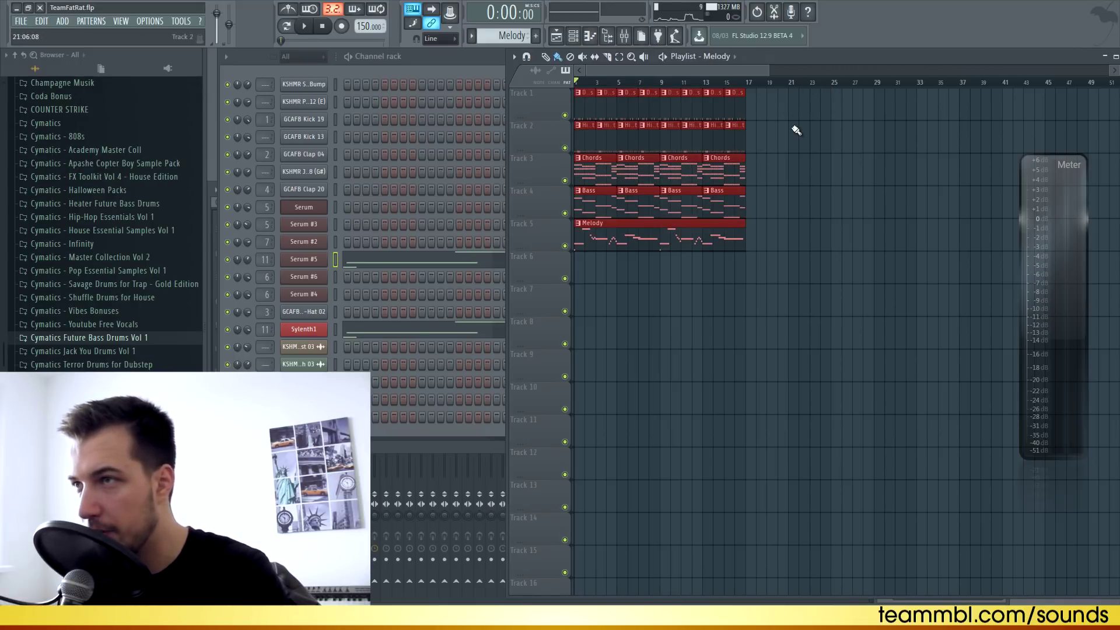
key(ctrl+b)
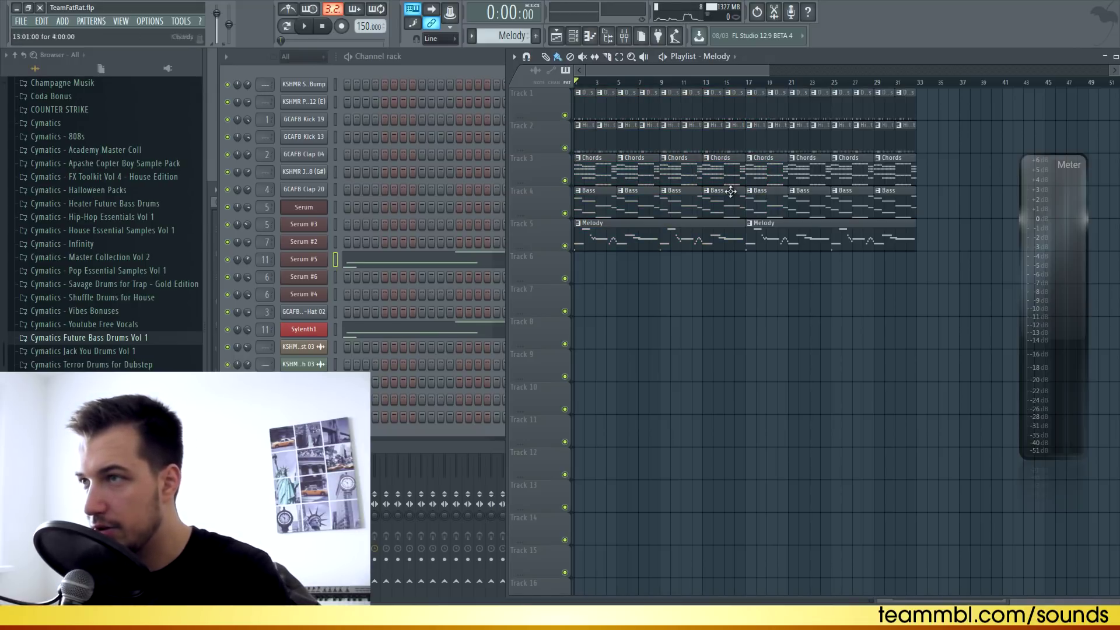
Step: Remove the second Melody clip from Track 5 and create a new pattern named Pluck Melody
right_click(767, 233)
click(535, 36)
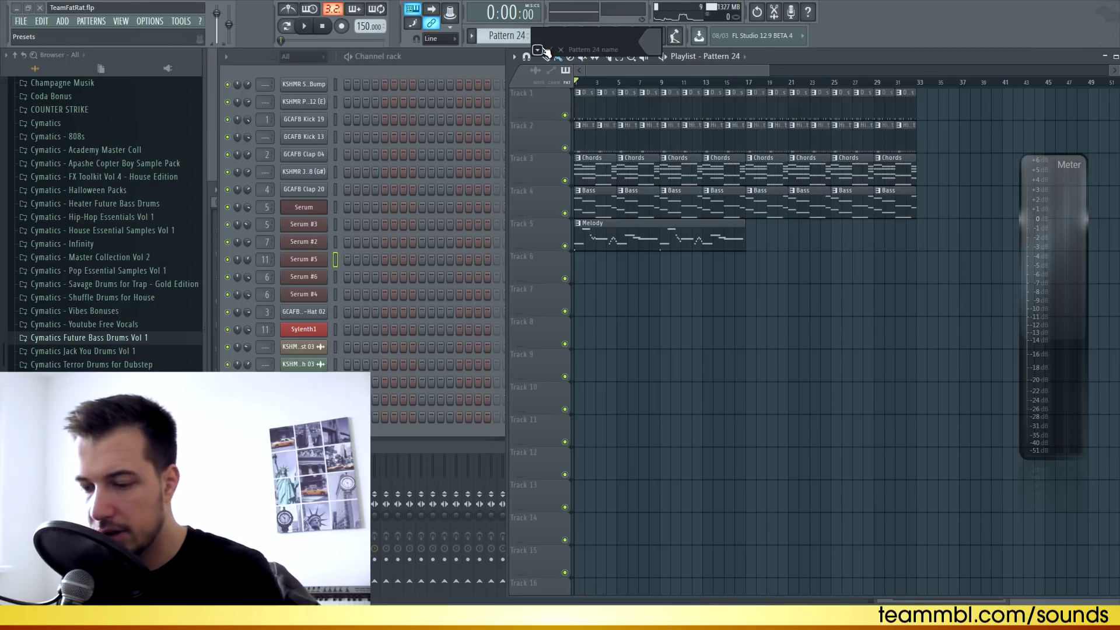
text(Pluck Melody)
key(Return)
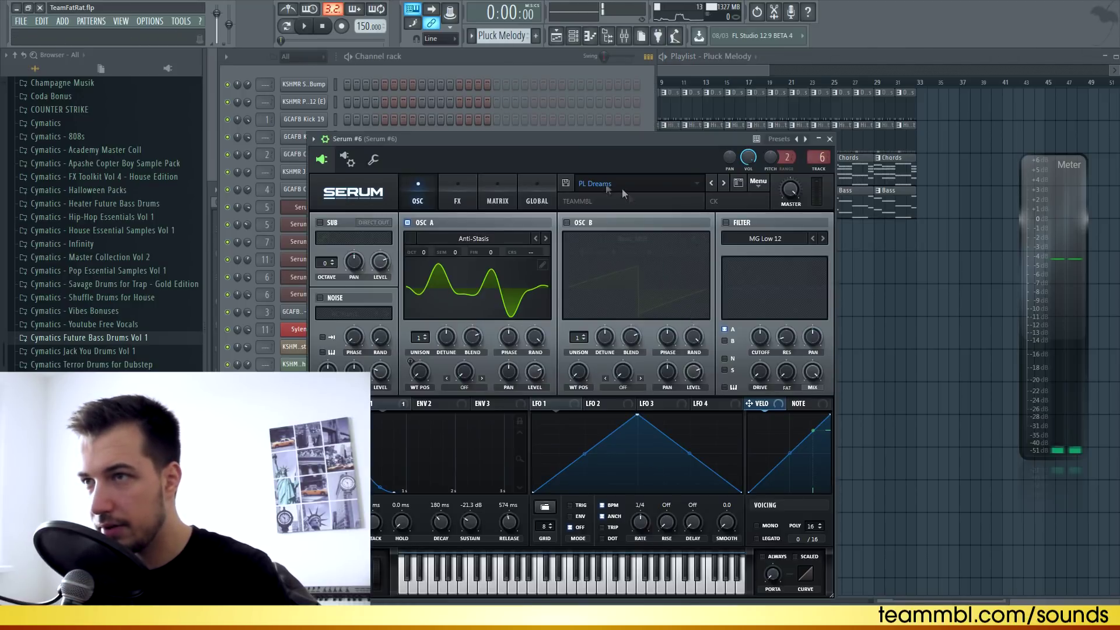
Step: Browse the TEAMMBL Freedom presets in Serum #6, keeping PL Dreams loaded
click(606, 184)
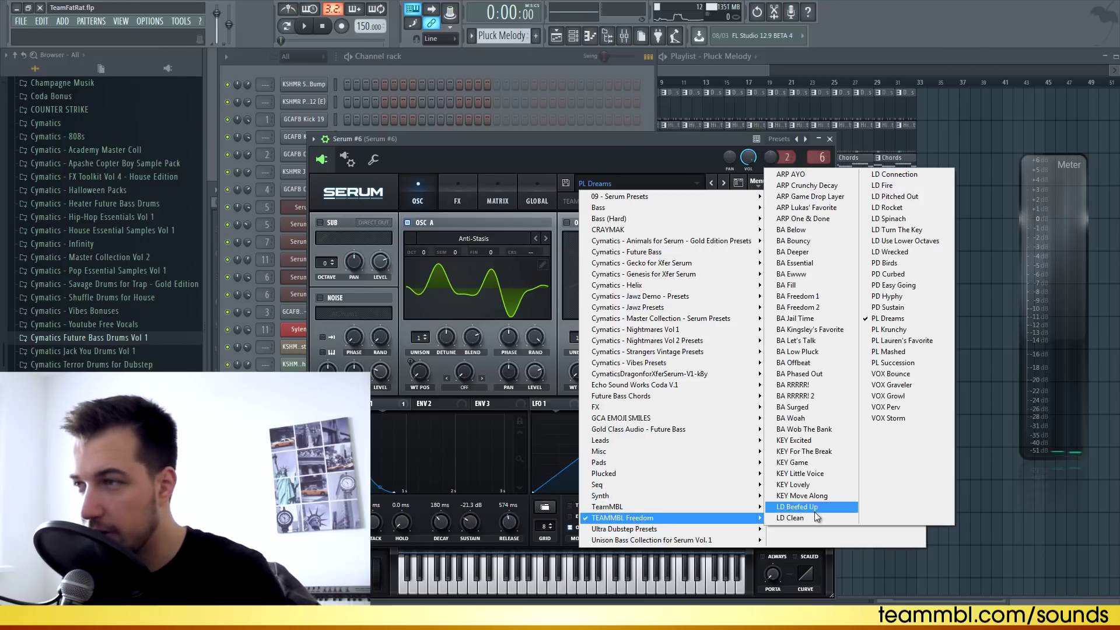
click(597, 187)
click(829, 139)
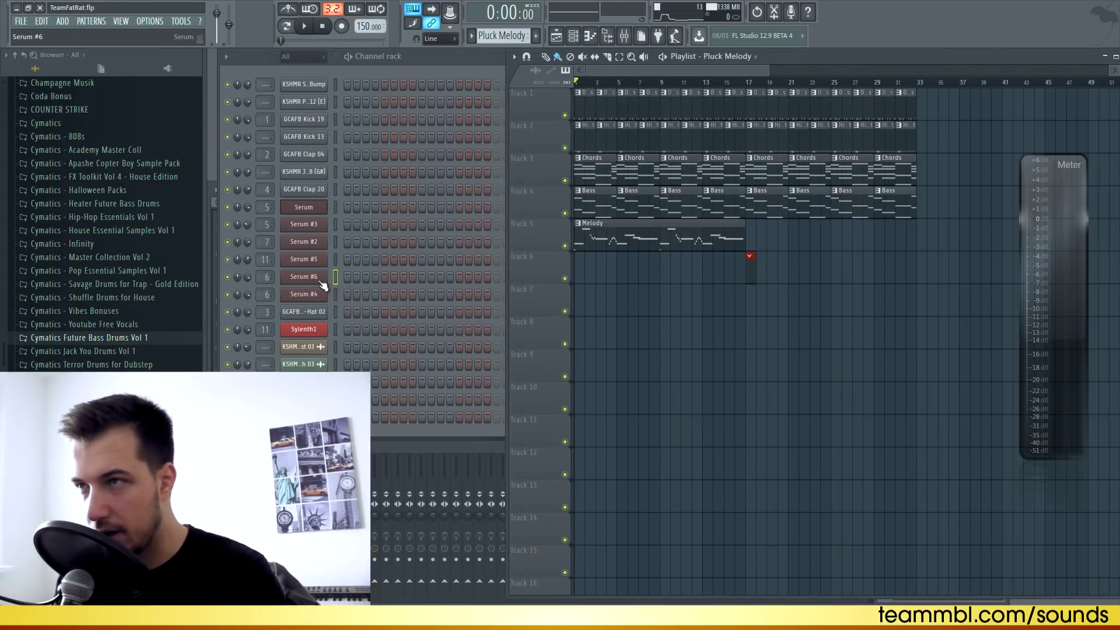
Step: Write the opening Pluck Melody notes for Serum #6, alternating A5 and G#5 from bar 1 into bar 2
key(F7)
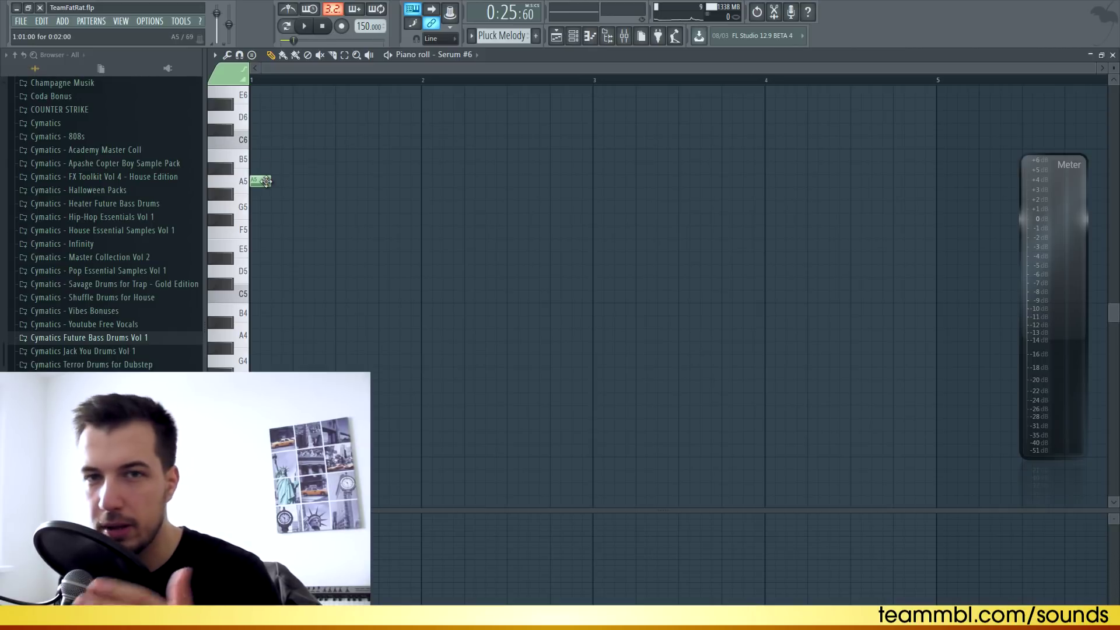
key(space)
click(299, 182)
click(318, 194)
click(346, 182)
click(389, 182)
click(410, 194)
click(432, 181)
click(475, 181)
click(496, 194)
key(space)
Step: Continue the pluck line through bars 2 and 3 with A5, G#5 and F#5 notes and longer A#5 notes, and play it
click(518, 181)
click(539, 194)
click(561, 220)
click(582, 194)
click(603, 169)
key(space)
drag(614, 169, 622, 169)
click(668, 193)
click(690, 220)
click(711, 194)
click(733, 169)
key(space)
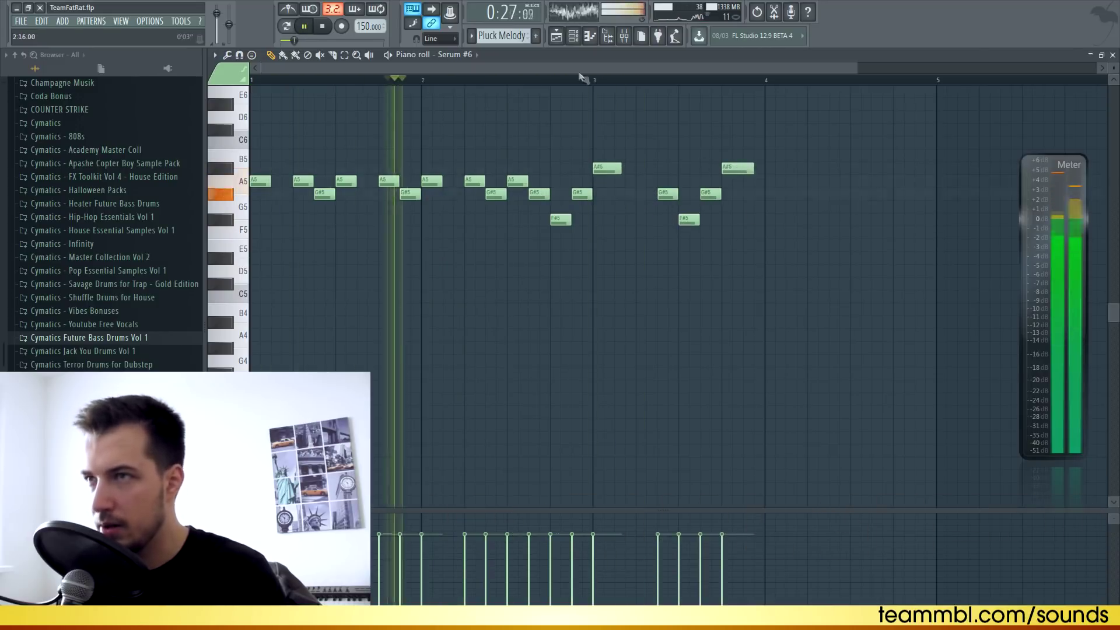
Step: Move the last four pluck notes one beat later so the final A#5 starts on bar 4
scroll(582, 75, down, 1)
drag(575, 155, 695, 234)
drag(590, 196, 624, 196)
key(ctrl+d)
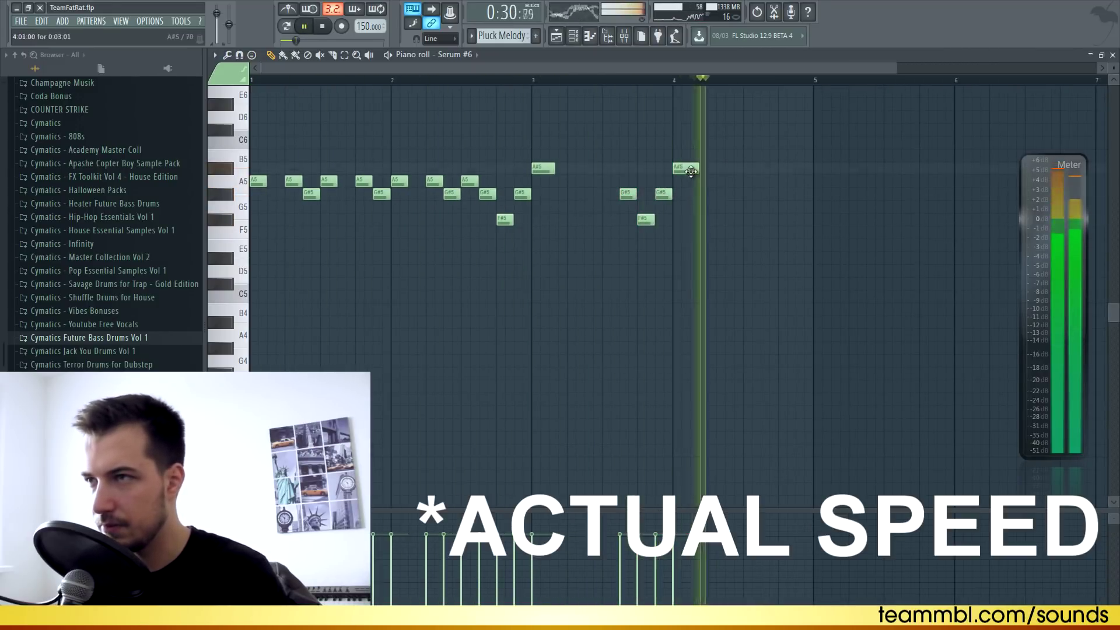
key(space)
Step: Add a short descending run of notes after the A#5 in bar 4, adjust their pitches and play it
click(757, 169)
drag(776, 169, 768, 169)
click(765, 183)
drag(757, 169, 750, 182)
click(783, 220)
click(799, 309)
drag(766, 182, 767, 194)
drag(805, 310, 805, 284)
key(space)
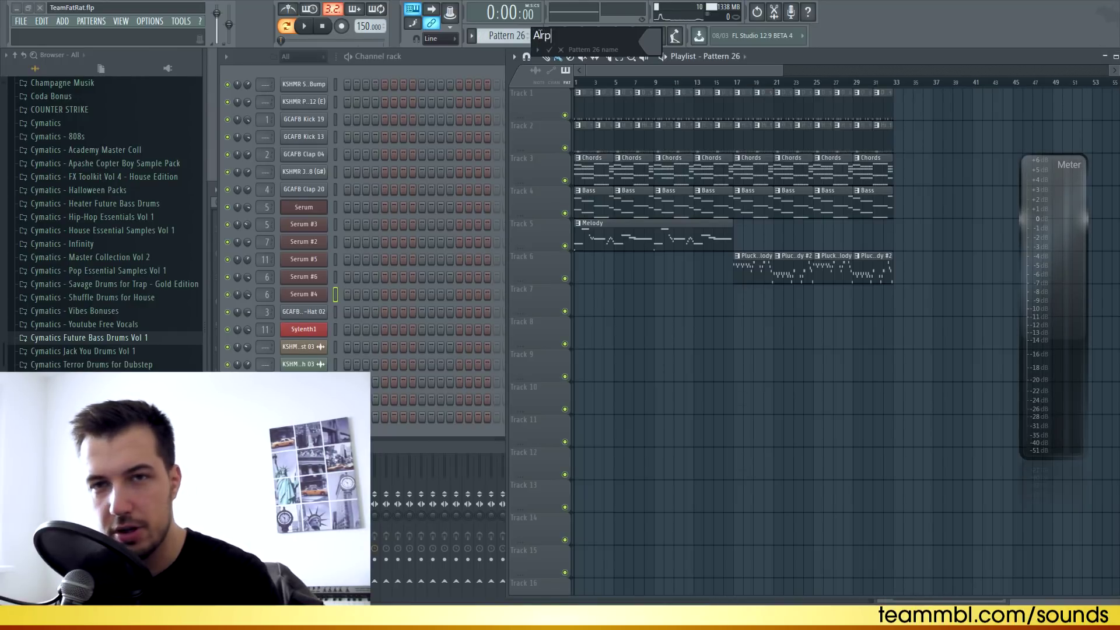
Step: Name the new pattern Arpeggio and close the Serum #4 window showing the BA Phased Out preset
text(io)
key(Return)
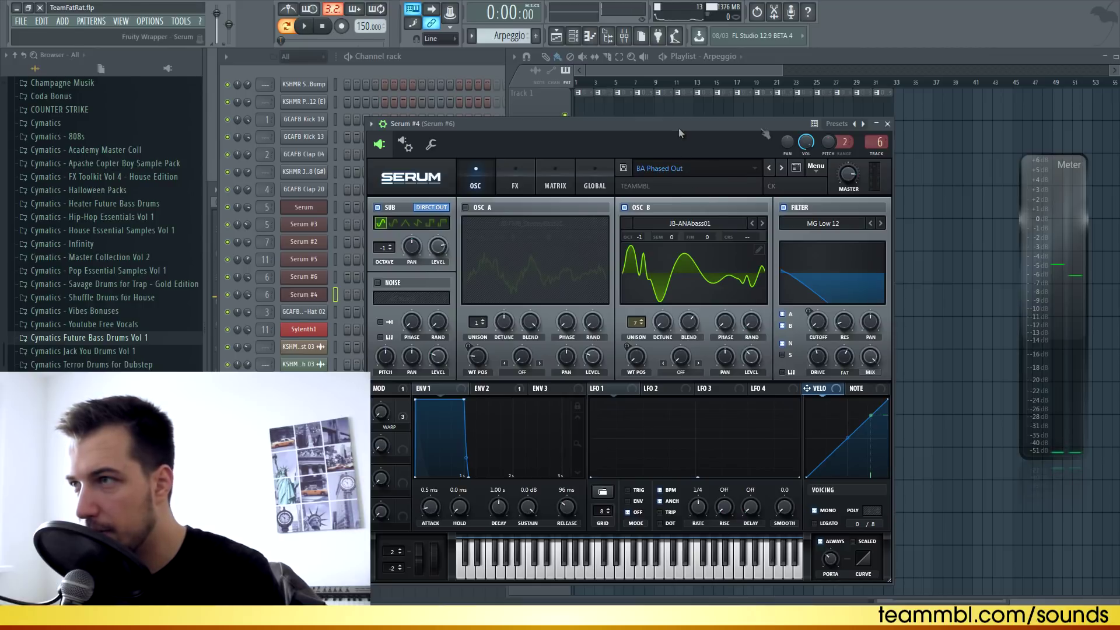
click(887, 124)
Step: Review the Fruity parametric EQ 2 curve on the Serum #6 mixer track and return to the Serum #4 channel
click(624, 35)
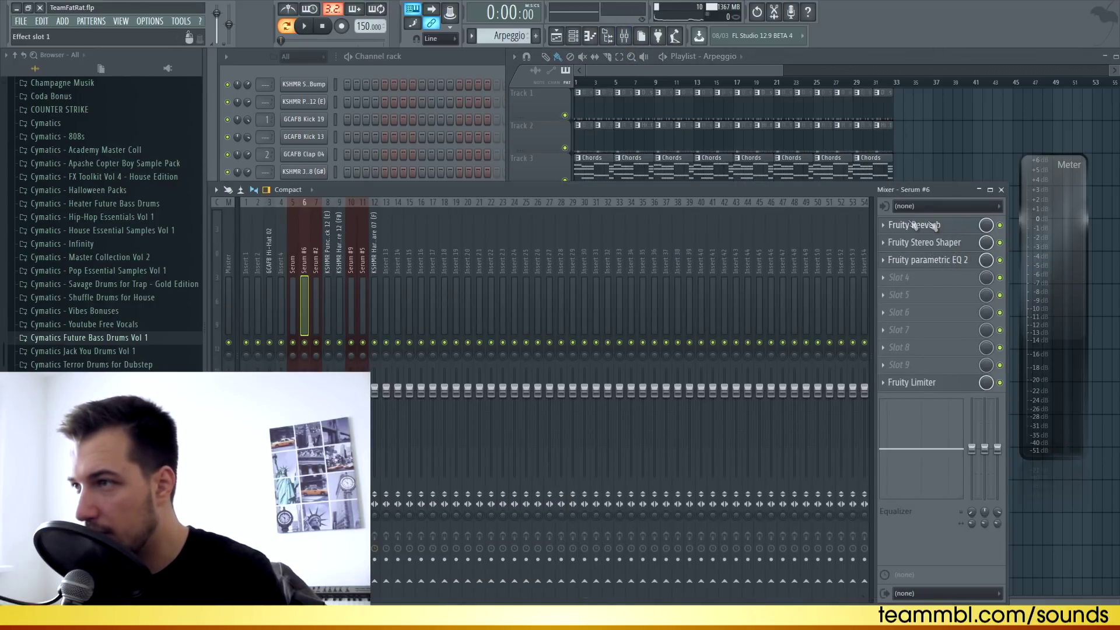
click(928, 259)
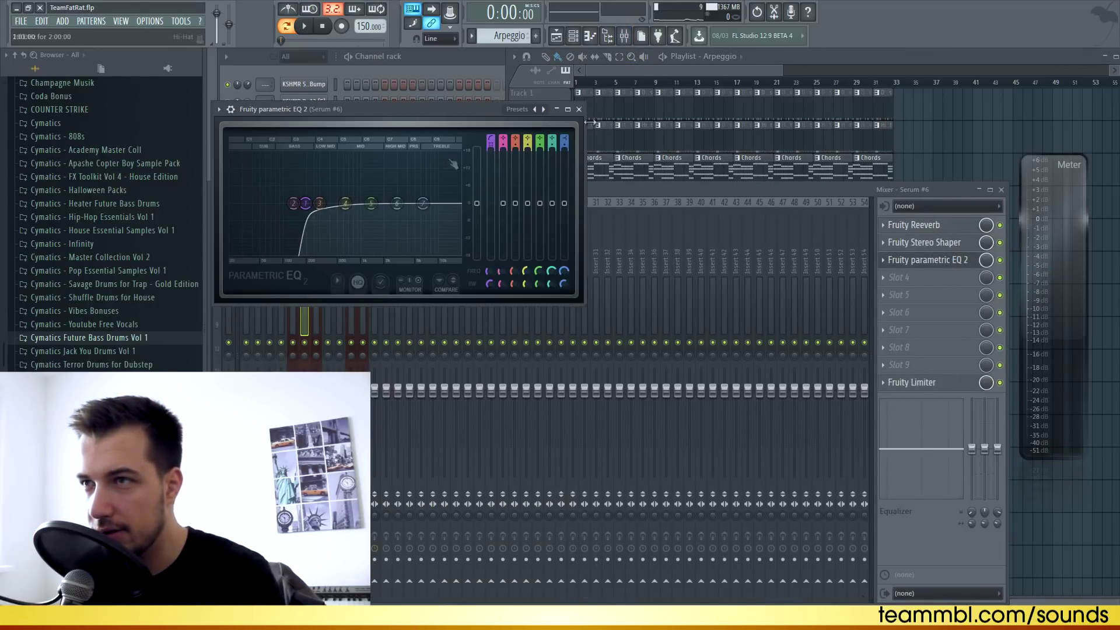
click(315, 293)
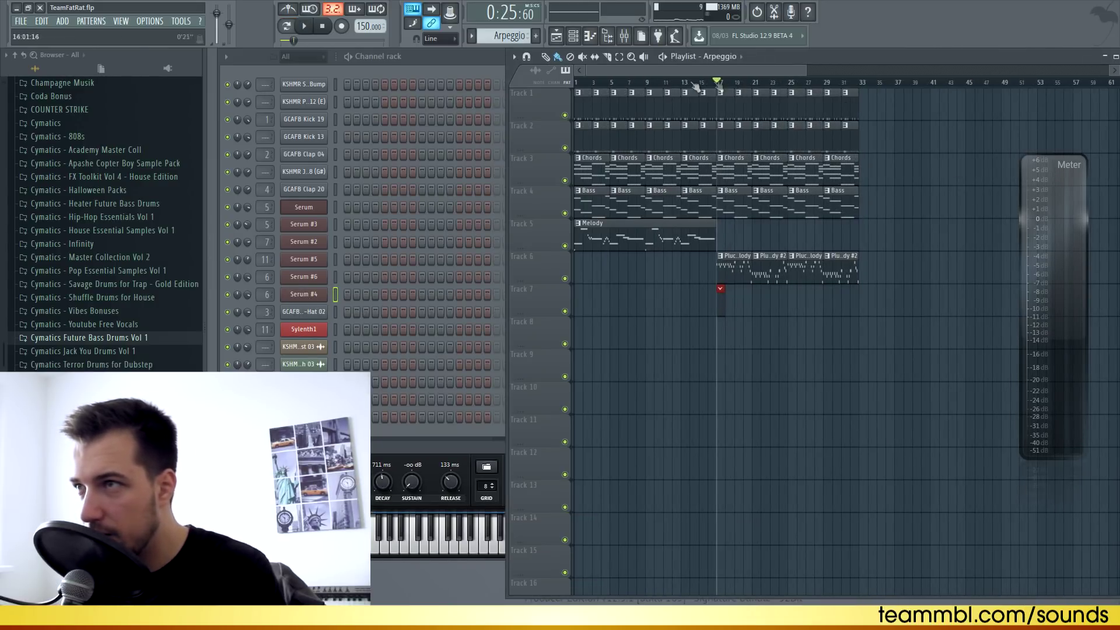
Step: Examine the Chords pattern's Serum notes and audition chord keys such as D5 and B4
scroll(738, 84, up, 5)
double_click(696, 173)
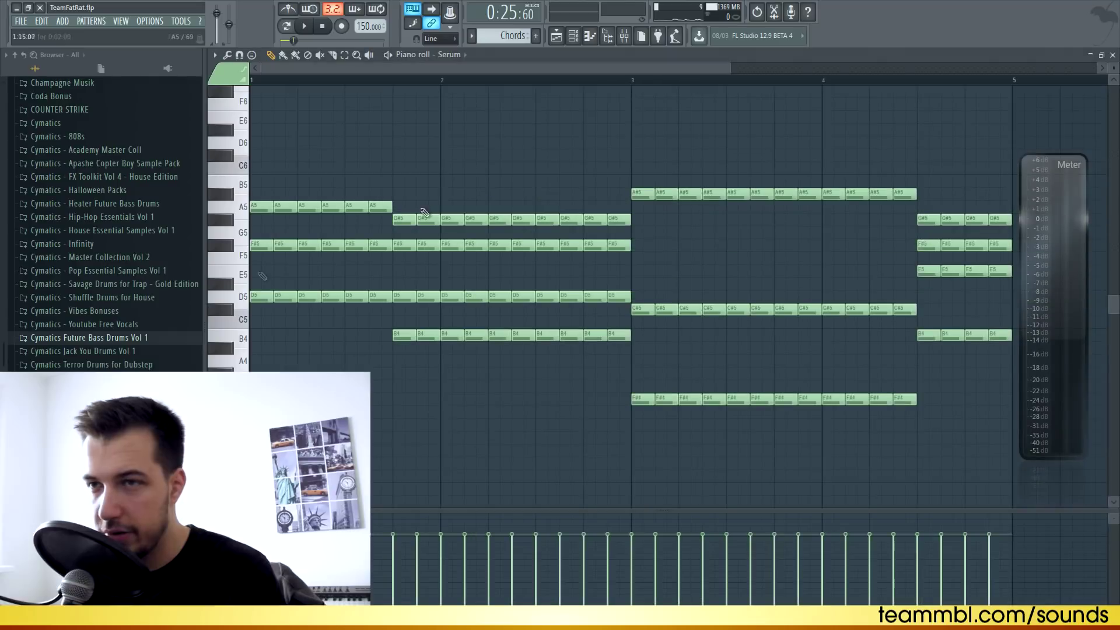
click(242, 300)
click(242, 340)
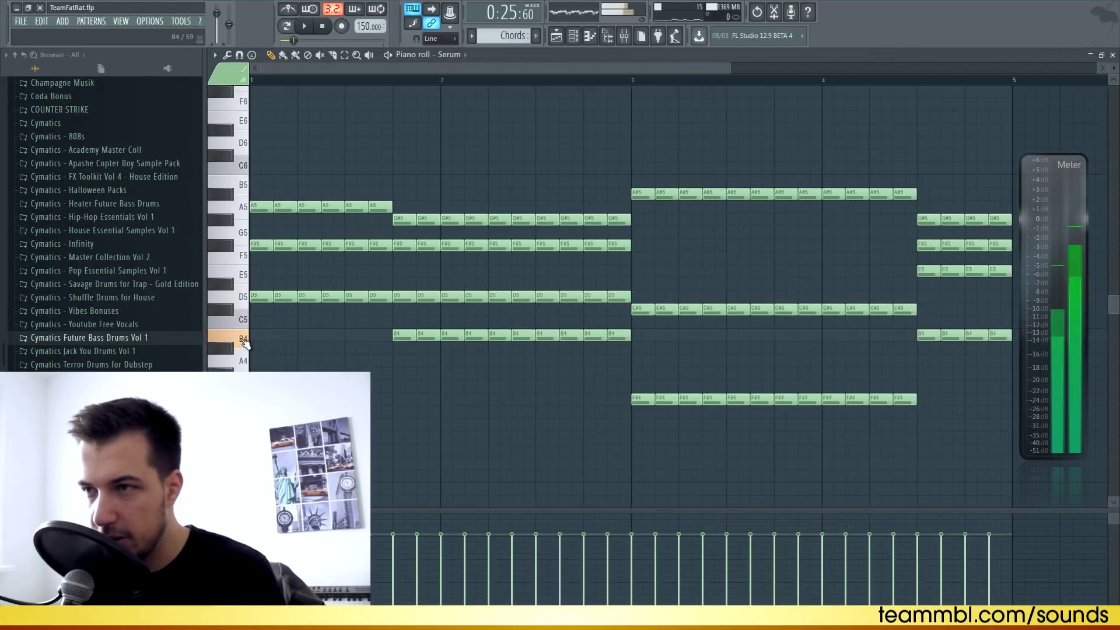
click(258, 399)
click(1112, 55)
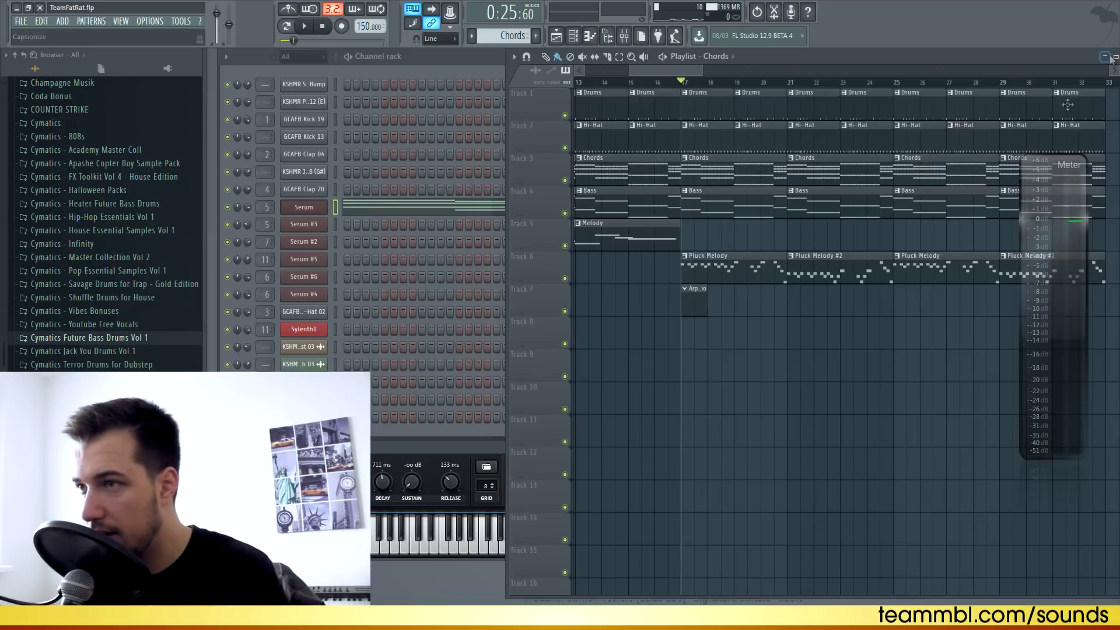
Step: Copy the Serum chord notes from the Chords pattern into Serum #4 in the Arpeggio pattern and open them for editing
click(693, 299)
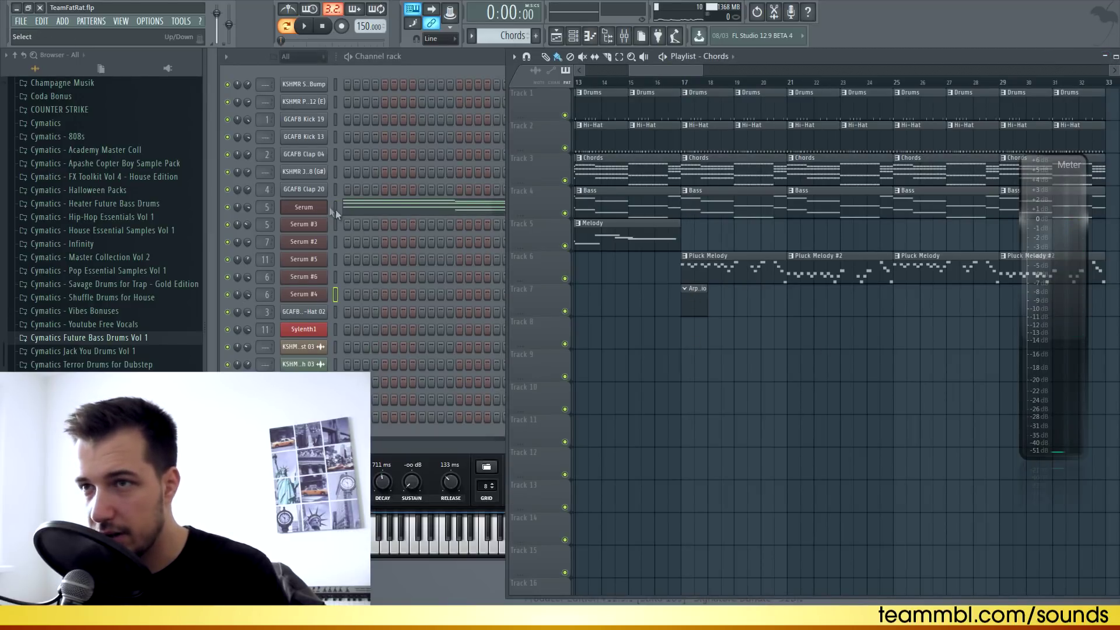
click(336, 208)
key(ctrl+c)
click(695, 300)
click(337, 295)
key(ctrl+v)
click(388, 296)
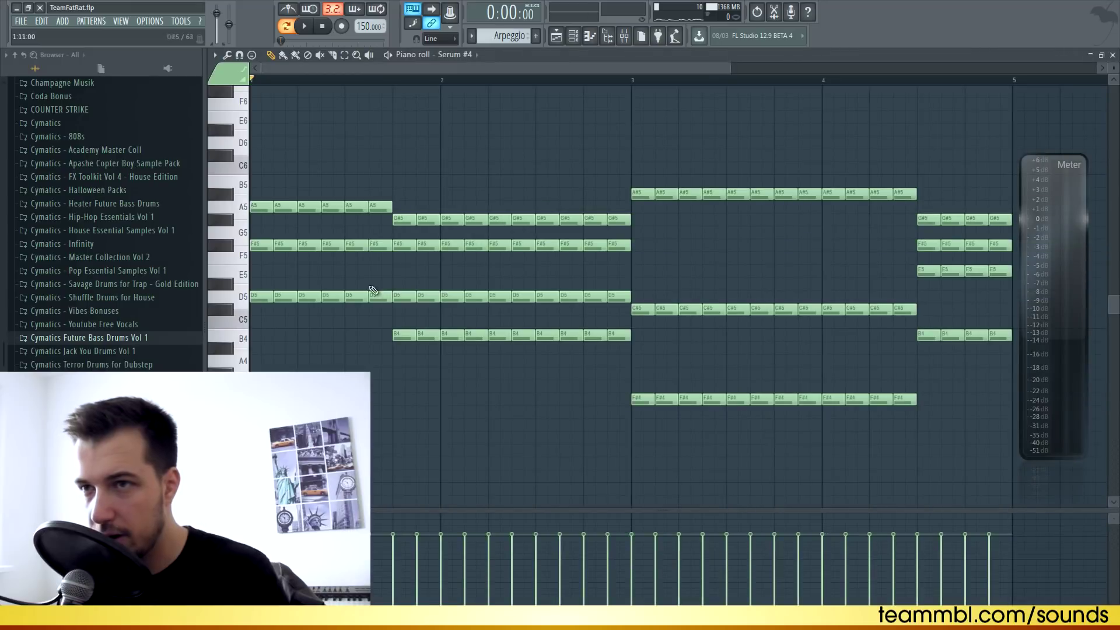
Step: Thin the first chord in bar 1 to single ascending D5, F#5 and A5 notes and play them
click(277, 298)
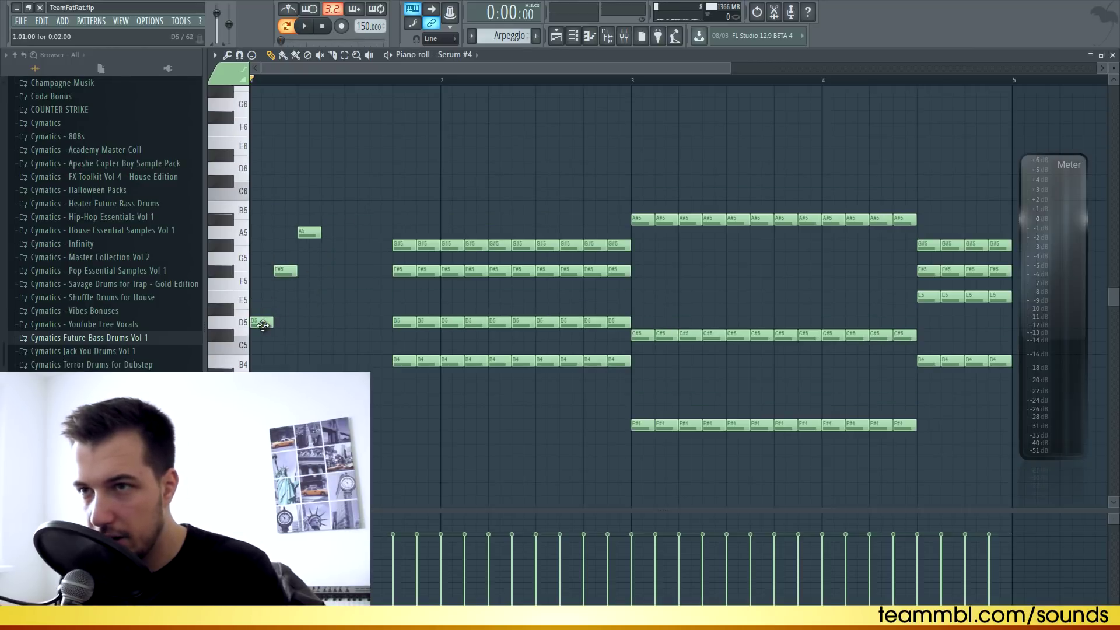
click(262, 325)
click(284, 272)
click(309, 232)
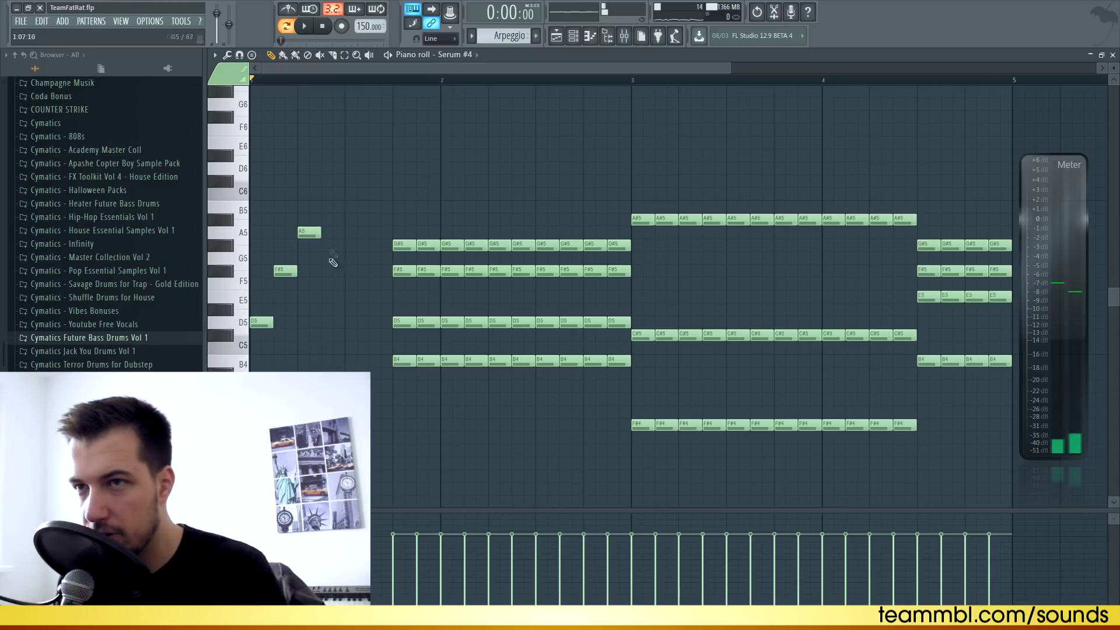
key(space)
key(space)
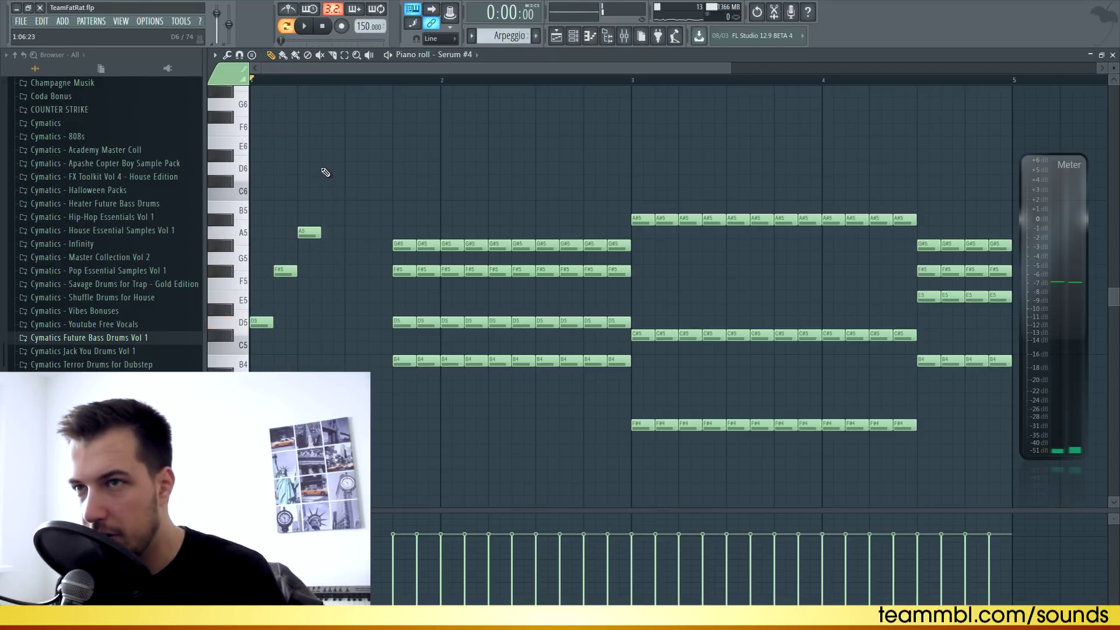
Step: Add a D6 note after the A5 and audition D5 and D6 as an octave pair
click(326, 170)
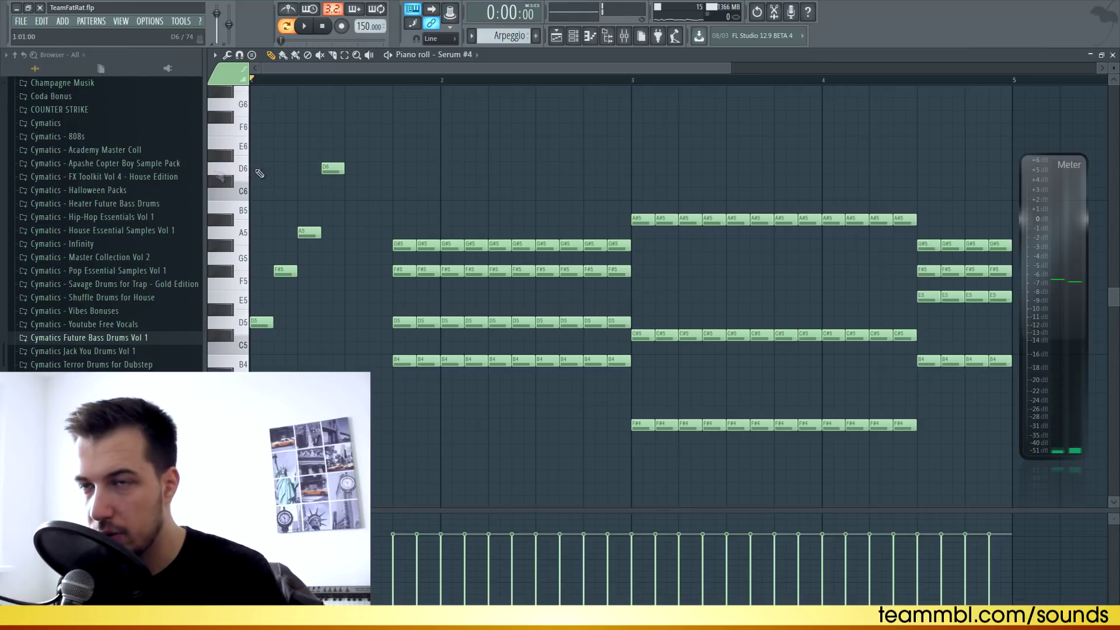
click(247, 327)
click(245, 170)
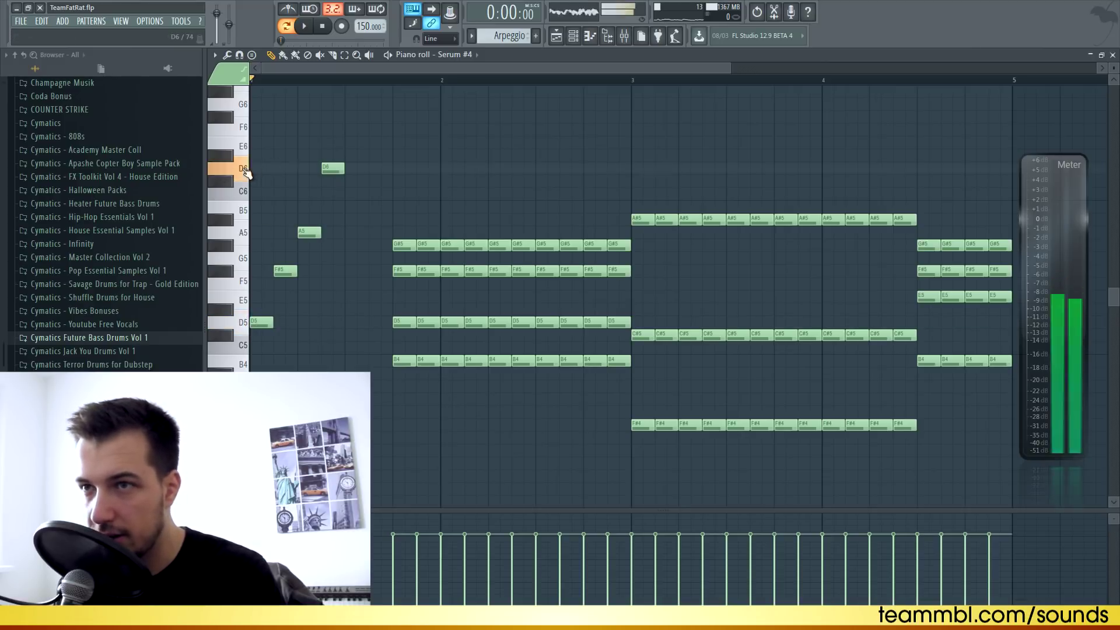
Step: Try following the D6 with descending A5 and F#5 notes and play the result
click(351, 232)
click(375, 271)
key(space)
key(space)
right_click(356, 233)
key(space)
key(space)
Step: Complete the bar 1 arpeggio with F#6, D6, A5 and F#5 after the D6 and play it
scroll(351, 169, up, 3)
click(353, 156)
click(378, 207)
click(400, 270)
click(424, 309)
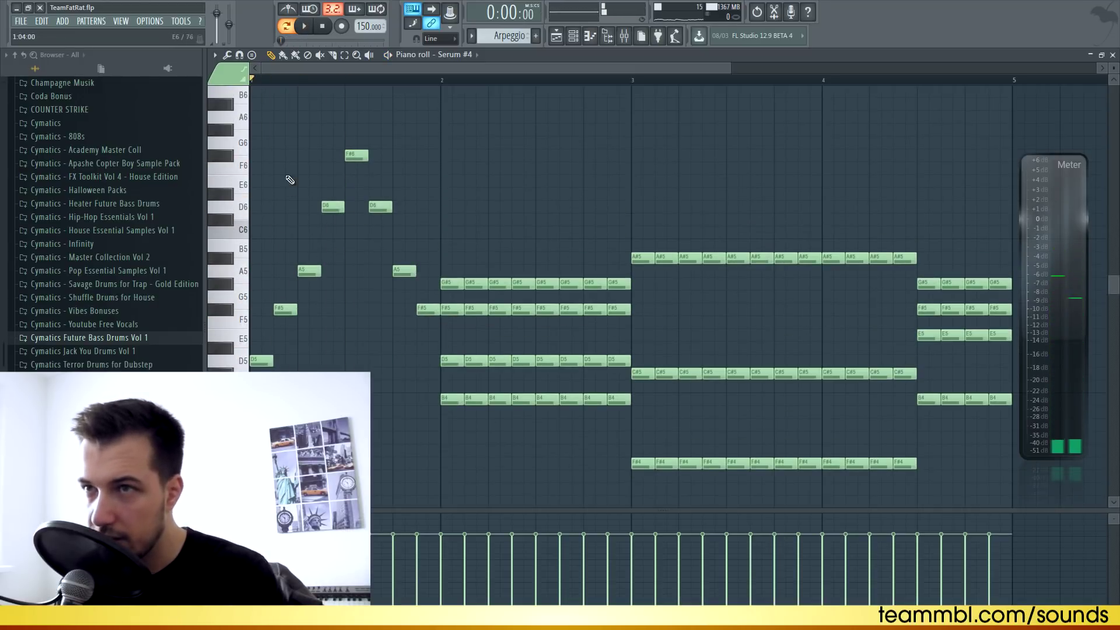
key(space)
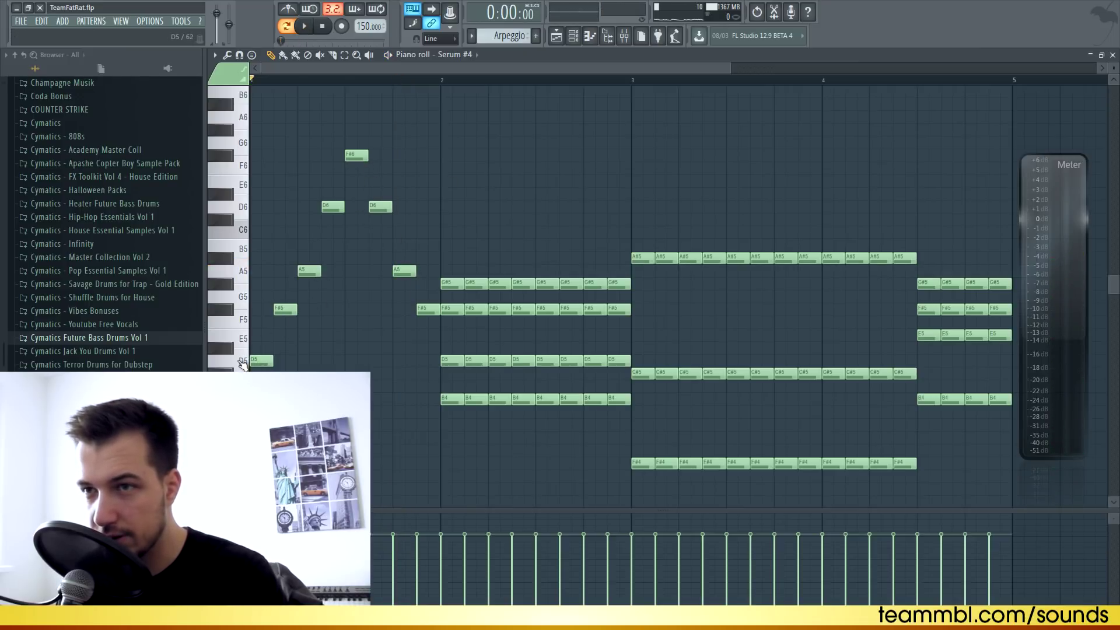
Step: Audition the arpeggio's keys from D5 up to F#6 and back down to F#5, and play the pattern
click(241, 361)
click(229, 310)
click(234, 272)
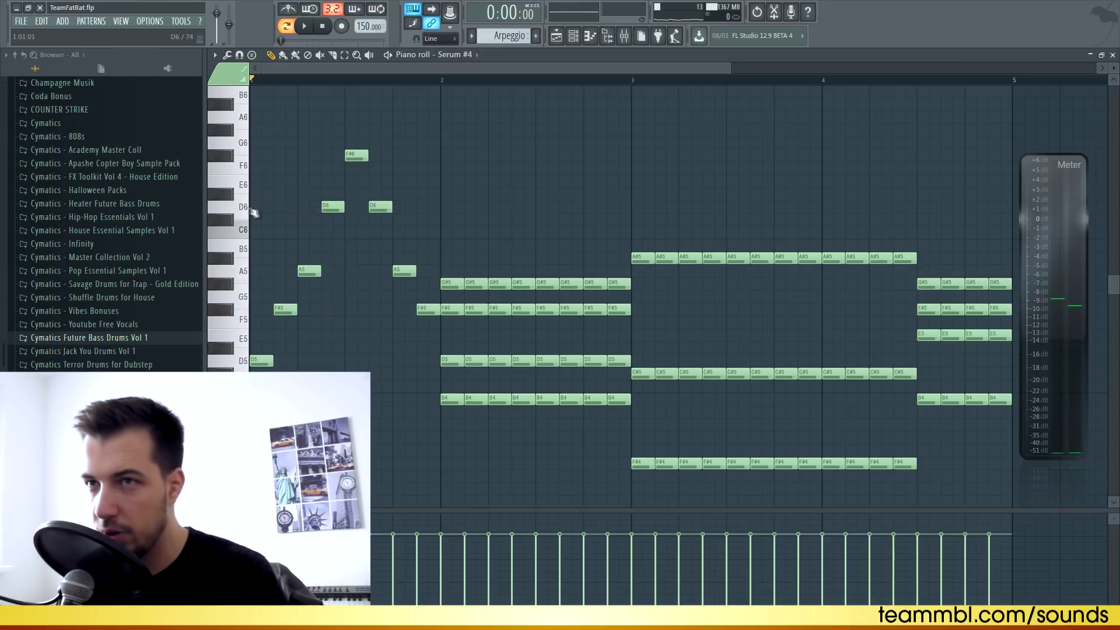
click(243, 207)
click(226, 157)
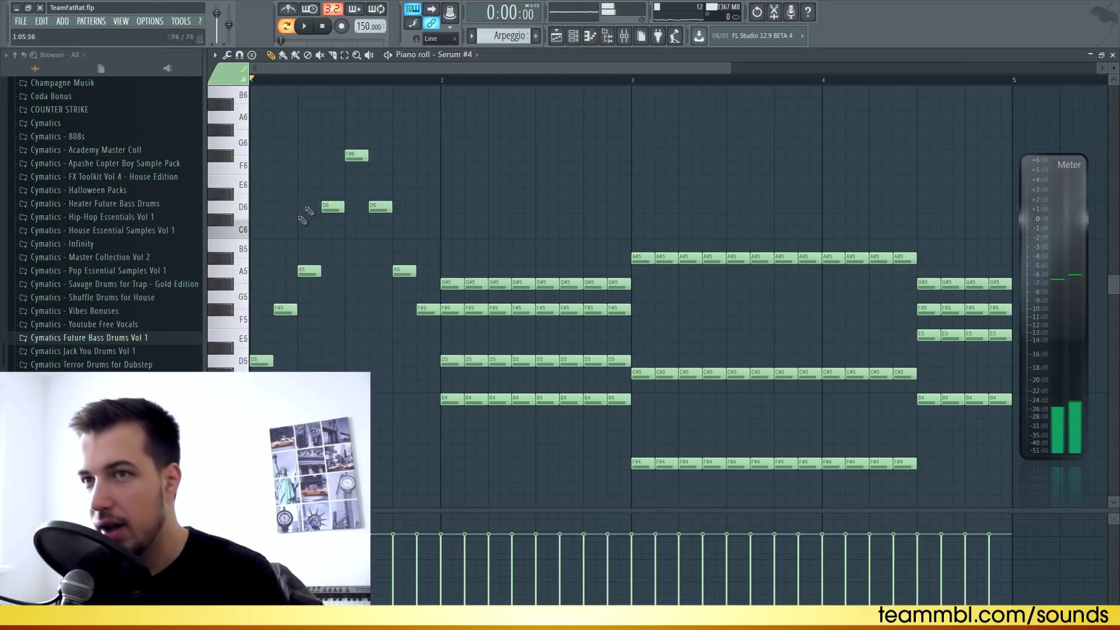
click(243, 210)
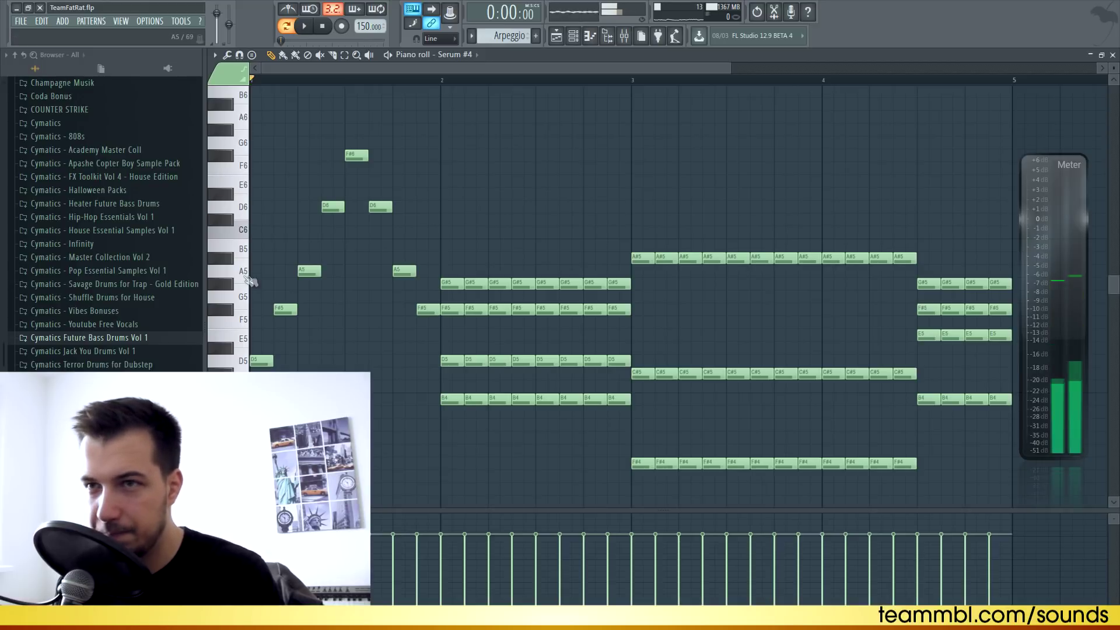
click(245, 275)
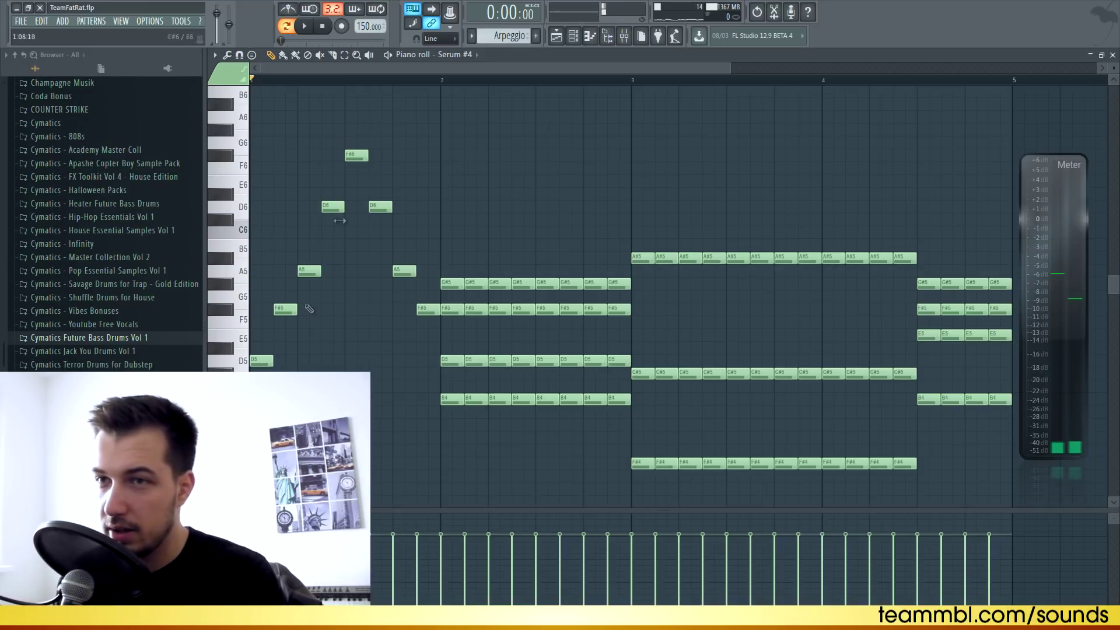
click(241, 310)
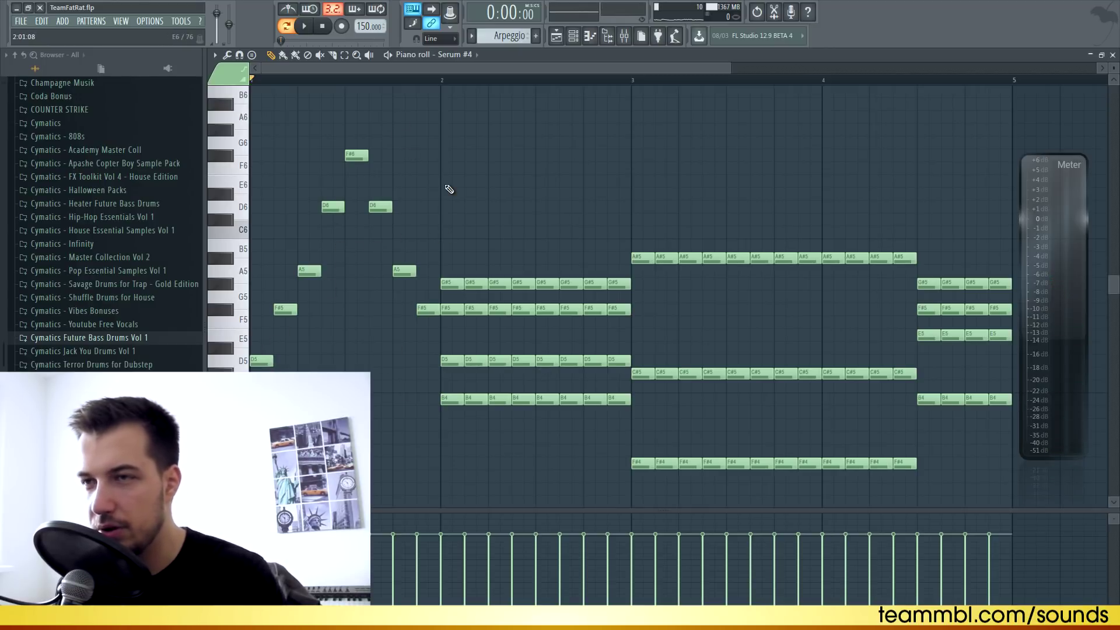
key(space)
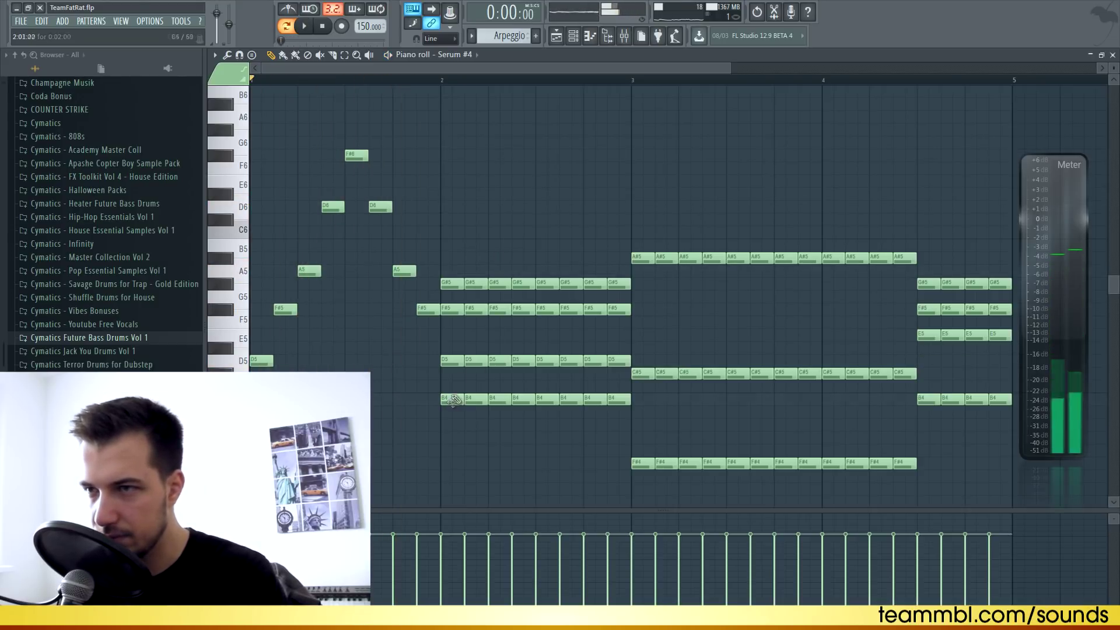
Step: Thin the bar 2 chords to ascending B4, D5, F#5 and G#5 notes and clear the remaining chord notes in that bar
right_click(454, 361)
right_click(454, 310)
right_click(454, 284)
right_click(478, 400)
right_click(478, 310)
right_click(477, 284)
right_click(499, 400)
right_click(500, 362)
right_click(524, 362)
right_click(524, 400)
drag(540, 275, 622, 410)
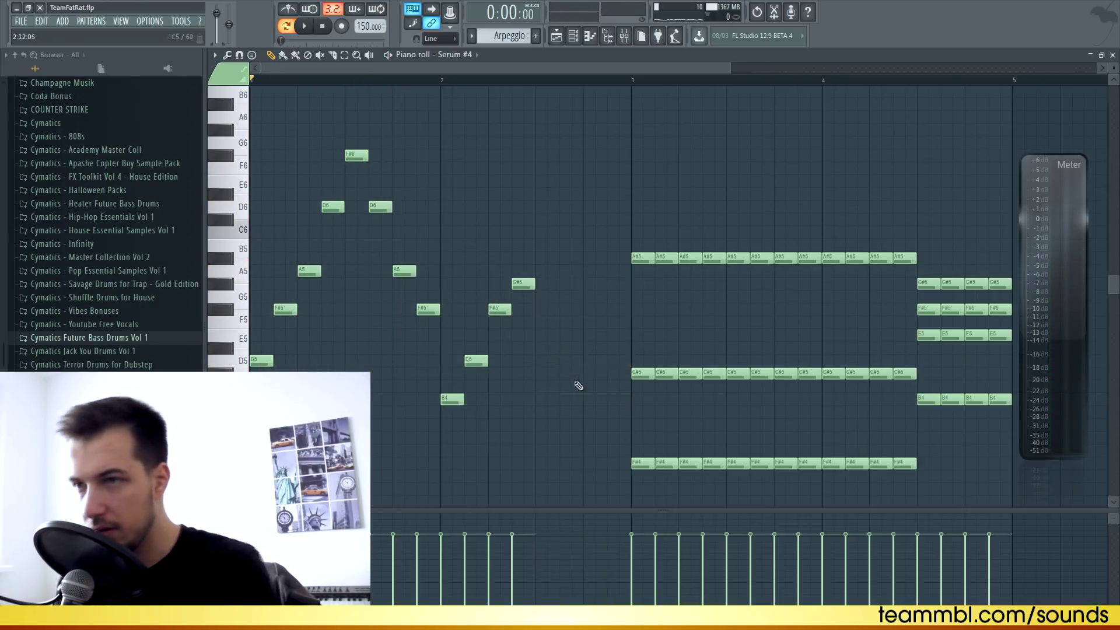
key(Delete)
Step: Finish the bar 2 arpeggio with B5, G#5, F#5 and D5 notes
scroll(560, 350, up, 3)
key(space)
key(space)
click(547, 296)
click(573, 323)
click(621, 399)
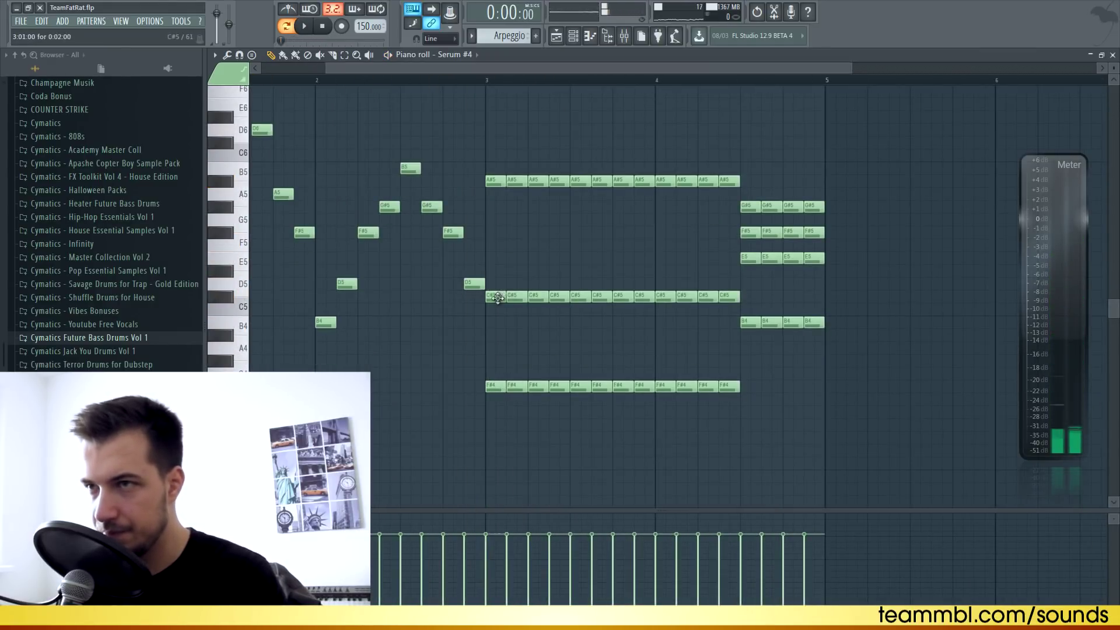
Step: Reshape the bar 3 chord into ascending F#4, F#5, A#5 and C#6 notes and delete the rest of that repeated chord
right_click(517, 387)
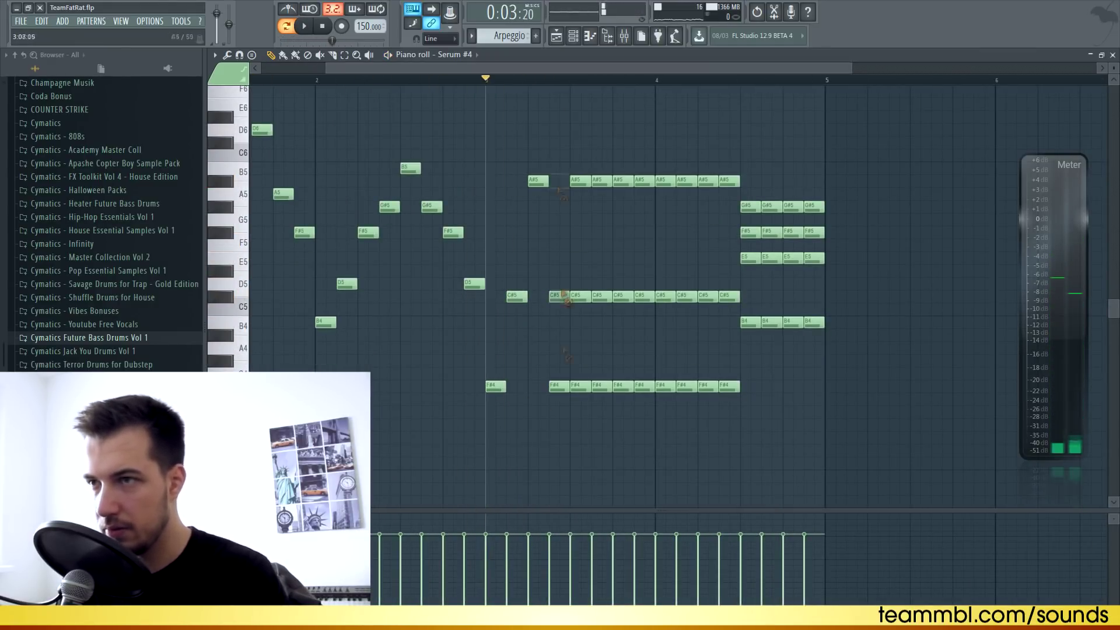
click(535, 180)
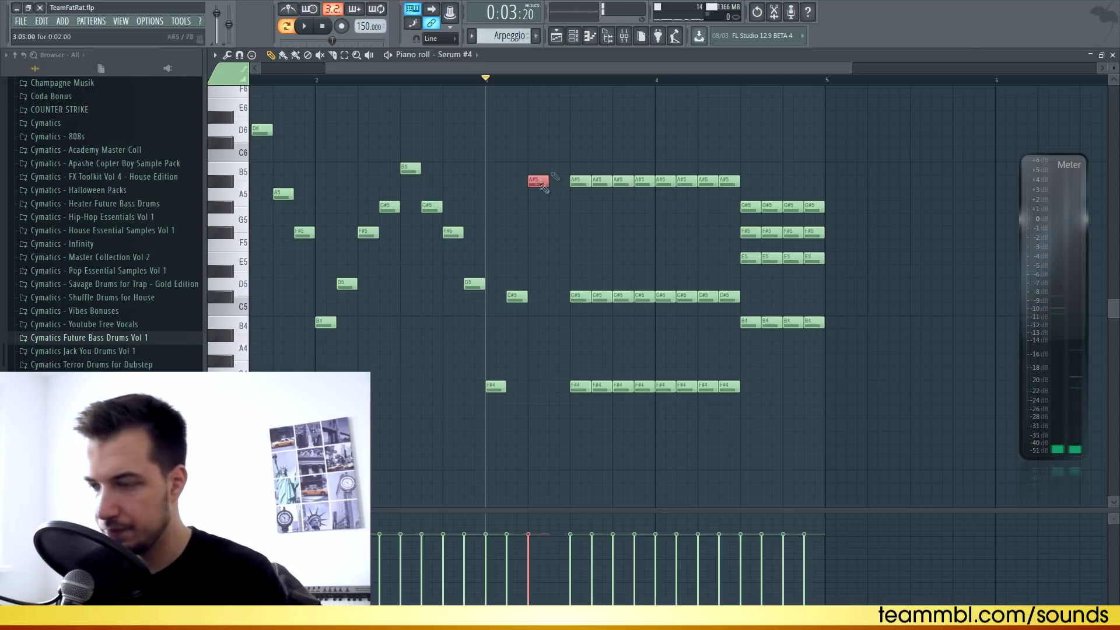
scroll(535, 263, up, 2)
drag(537, 245, 538, 372)
drag(553, 328, 557, 296)
drag(576, 227, 736, 464)
key(Delete)
click(573, 242)
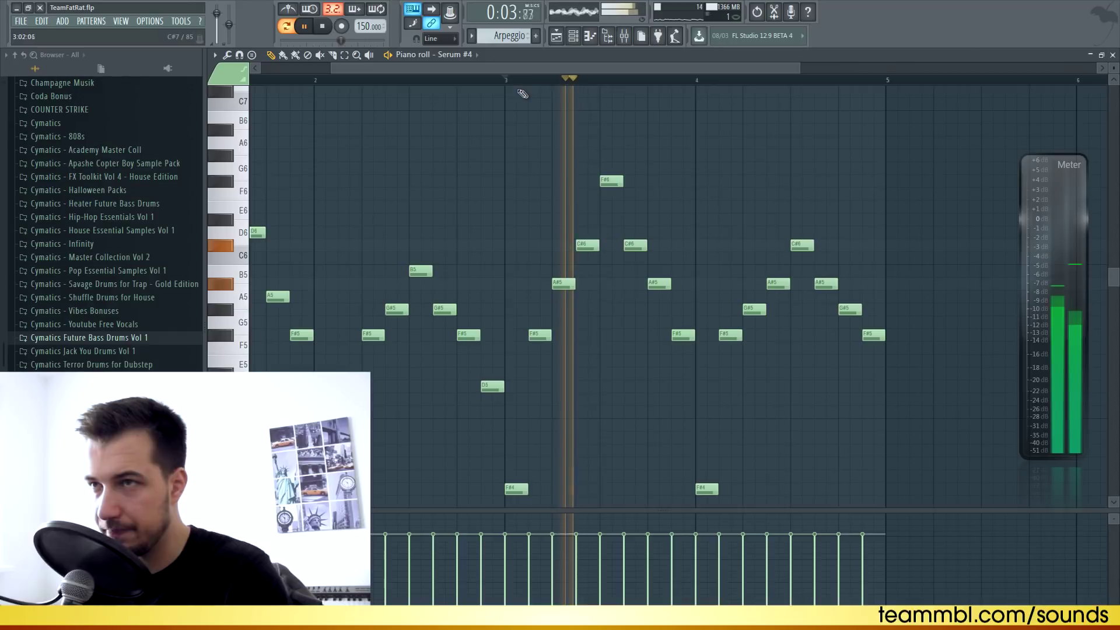
Step: Play back the finished four-bar Serum #4 arpeggio and review its notes
scroll(522, 93, down, 2)
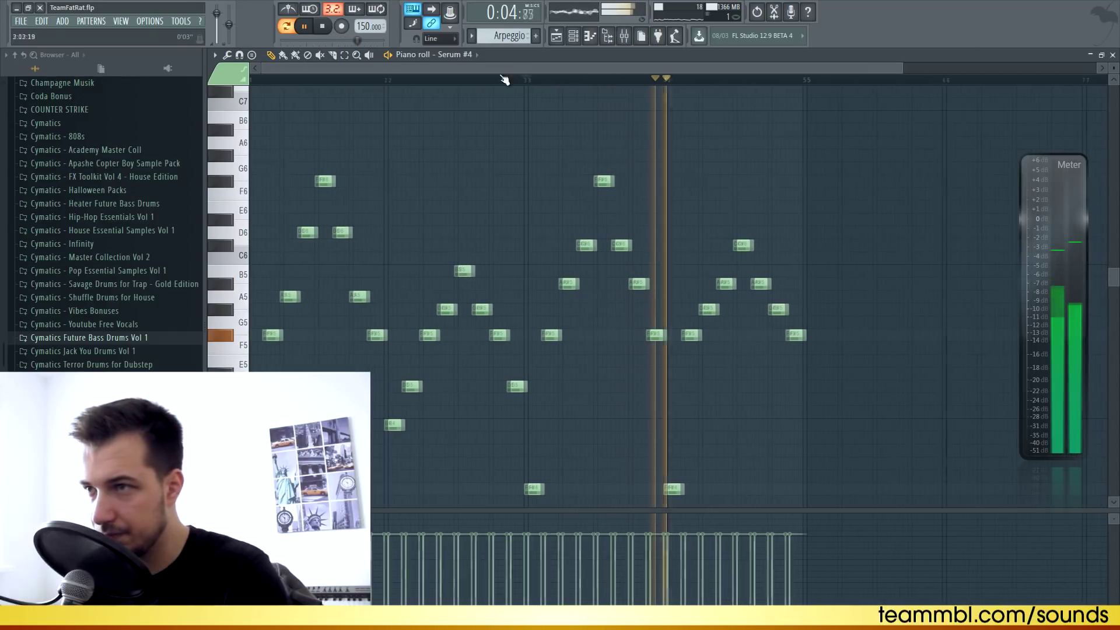
key(space)
scroll(717, 281, down, 2)
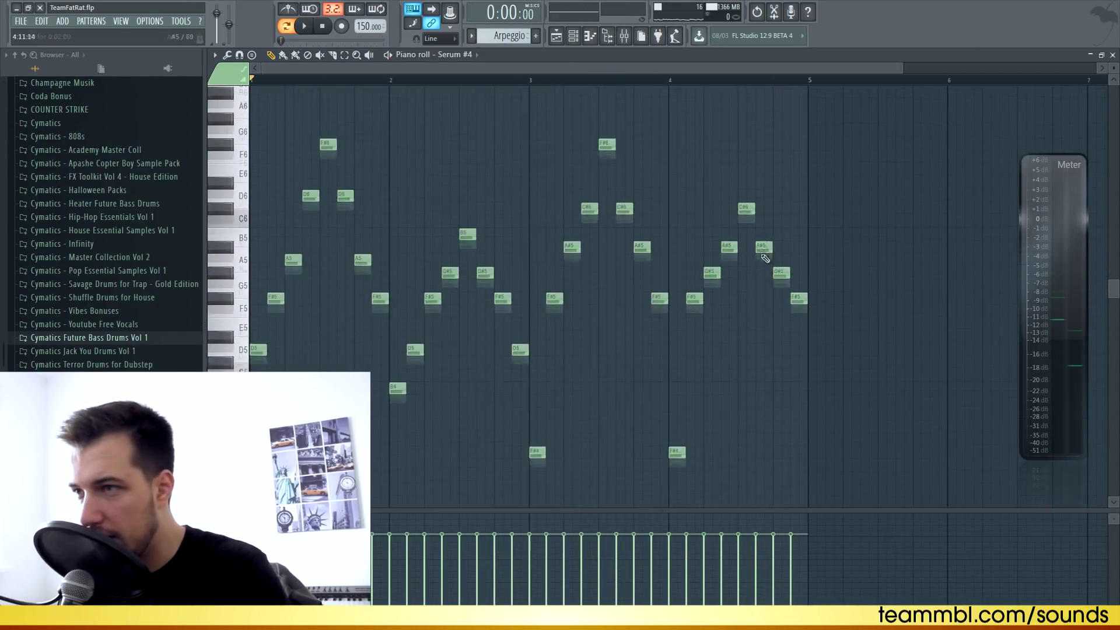
drag(564, 80, 540, 88)
key(space)
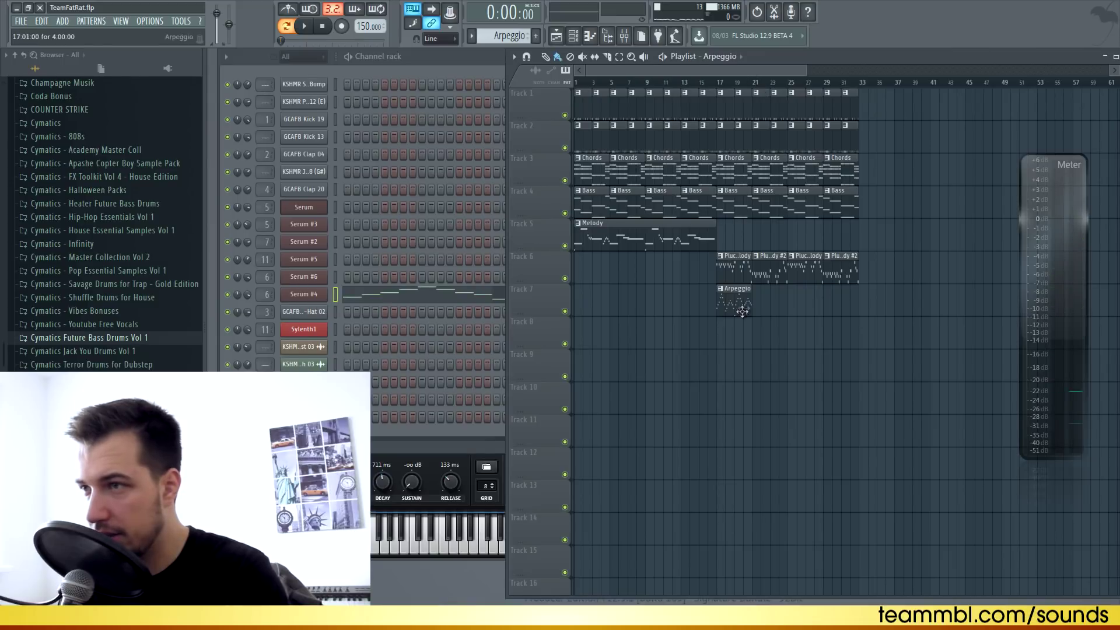
Step: Repeat the Arpeggio clip on Track 7 from bar 17 through bar 32 and play that section
drag(742, 312, 840, 339)
click(718, 81)
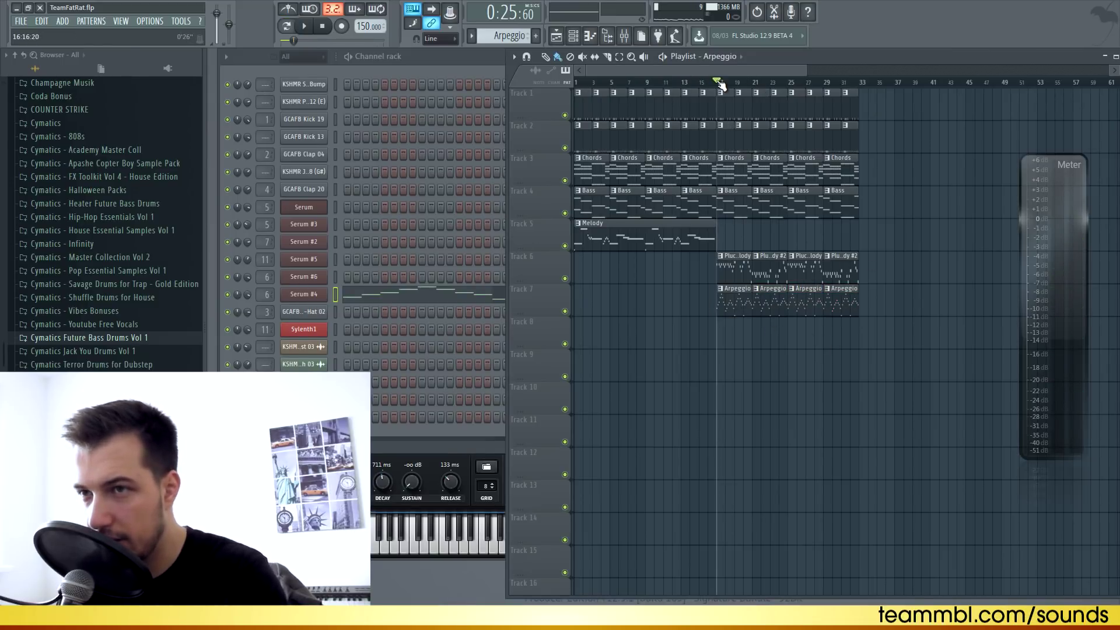
key(space)
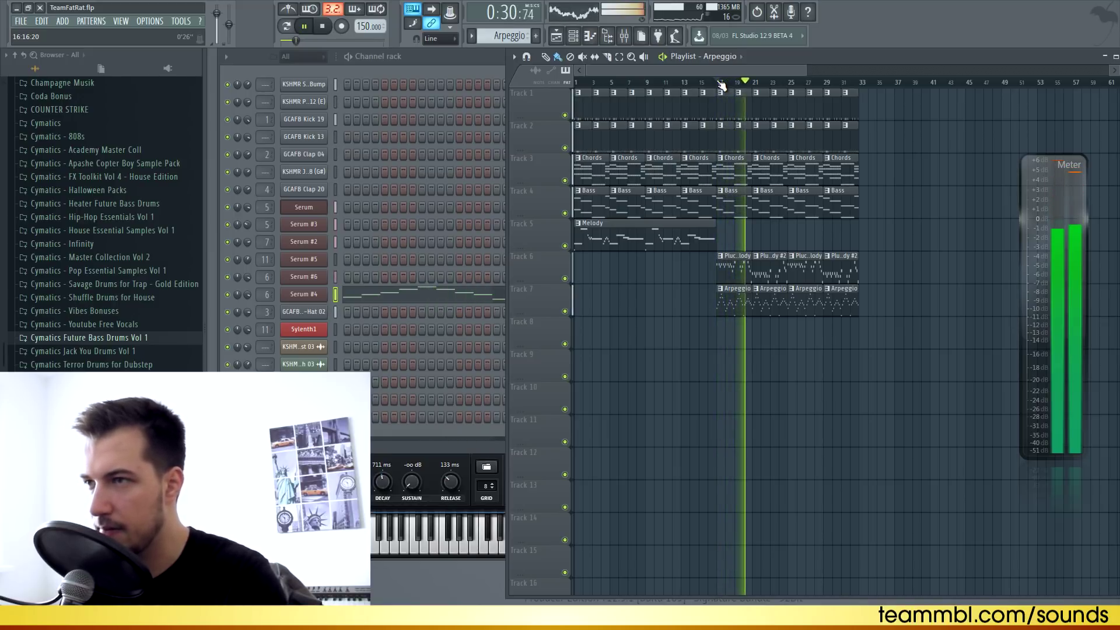
scroll(722, 86, up, 4)
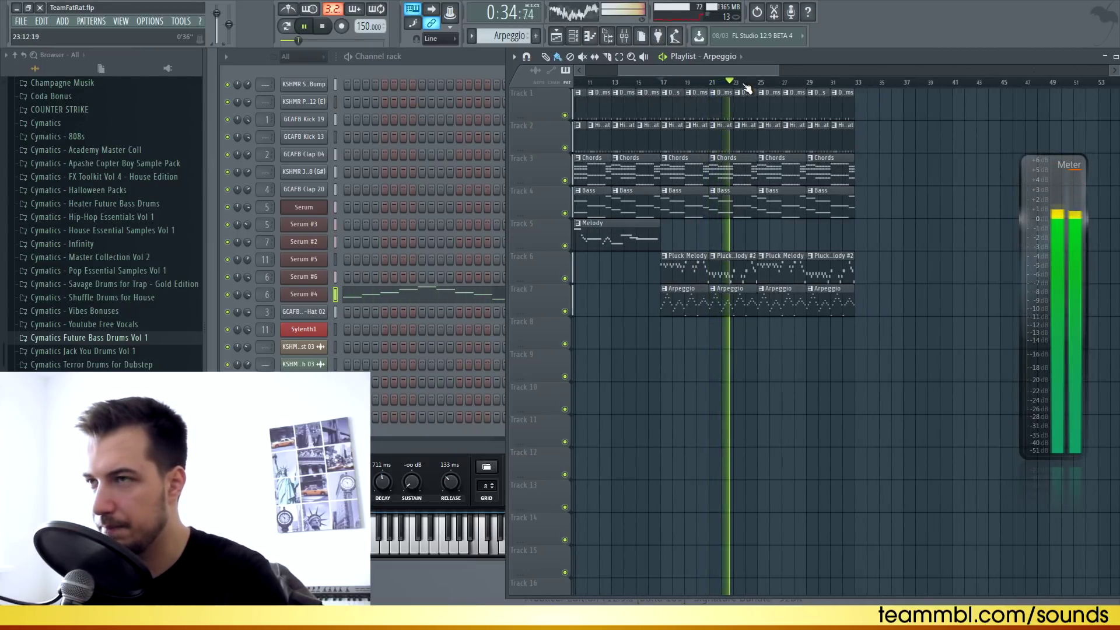
key(space)
Step: Place the KSHMR Exhaust 03 sample at bar 1 on Track 8 and close its channel settings
scroll(682, 84, down, 4)
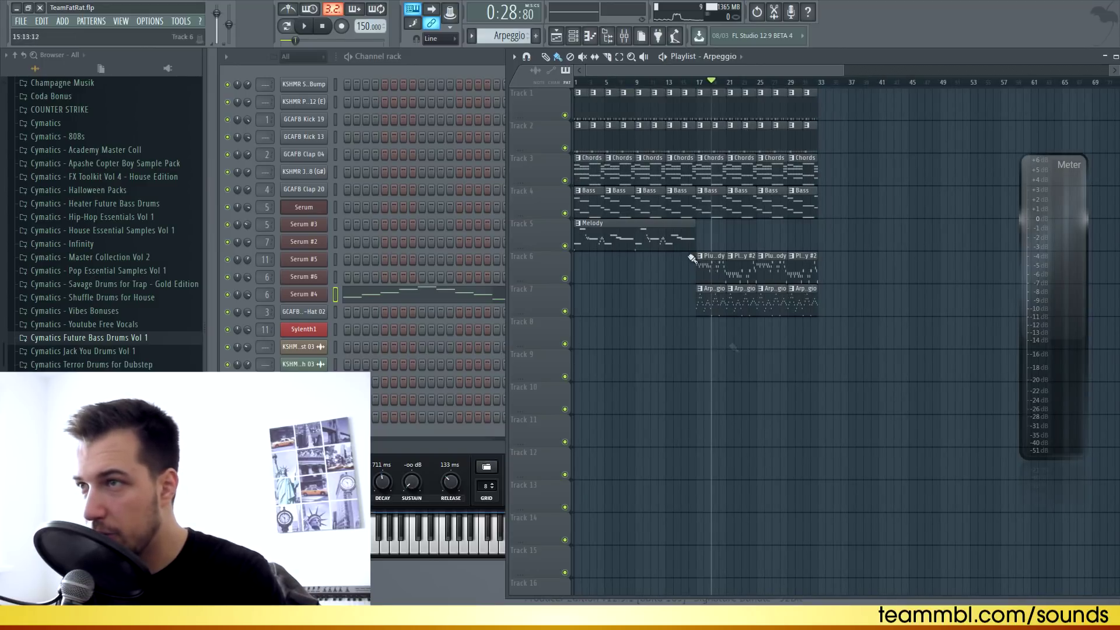
drag(306, 351, 603, 338)
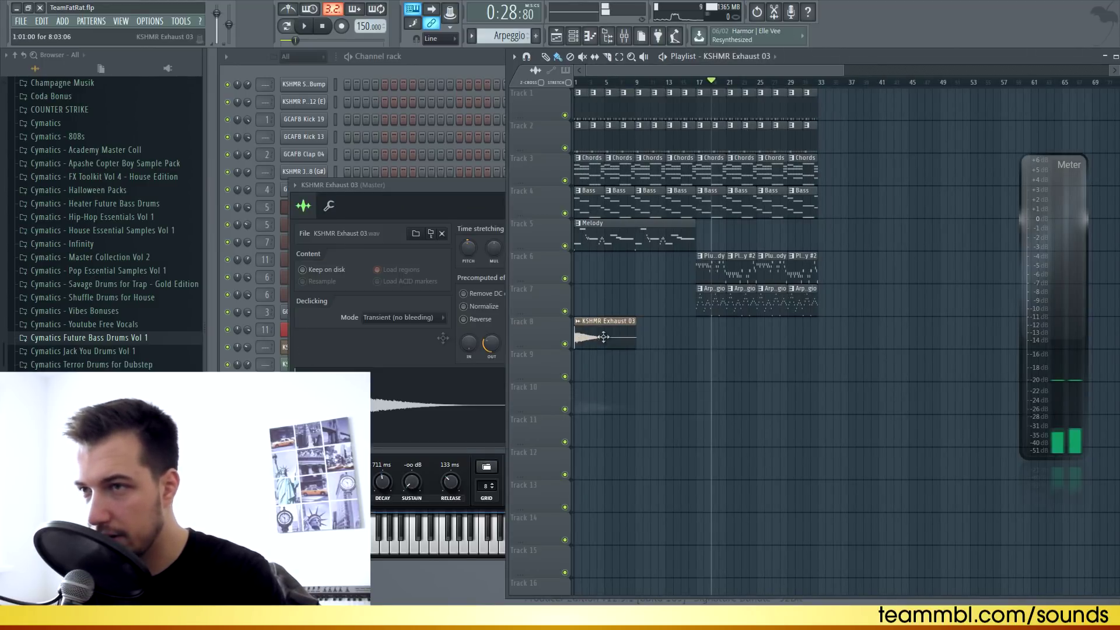
click(488, 184)
click(608, 185)
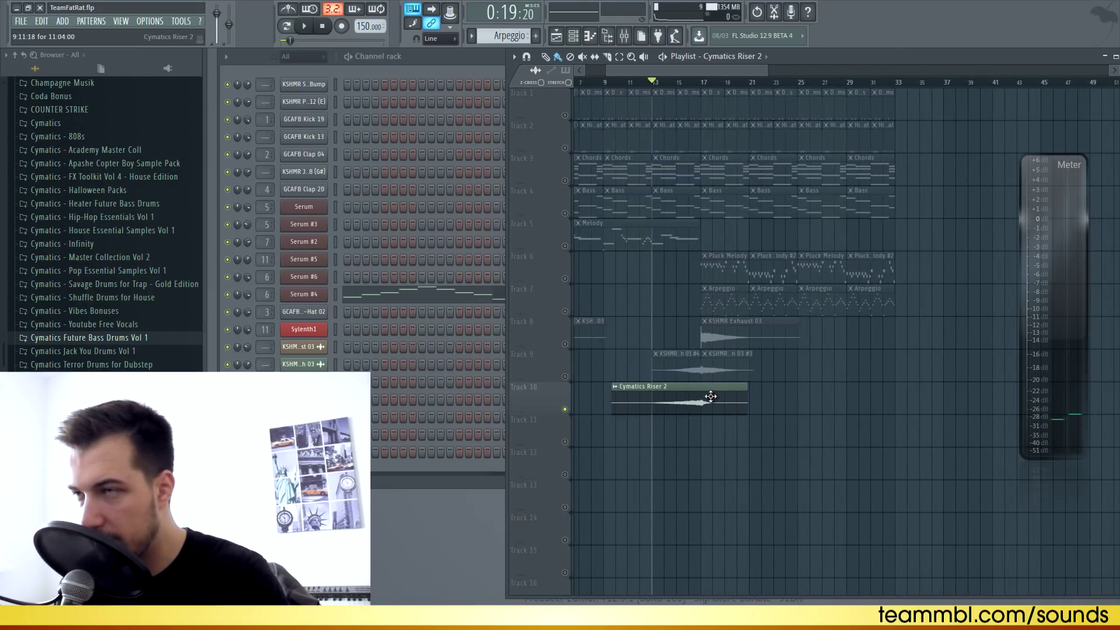
Step: Audition the soloed Cymatics Riser 2 clip leading into bar 17, and unsolo its track
click(689, 83)
key(space)
scroll(691, 84, up, 4)
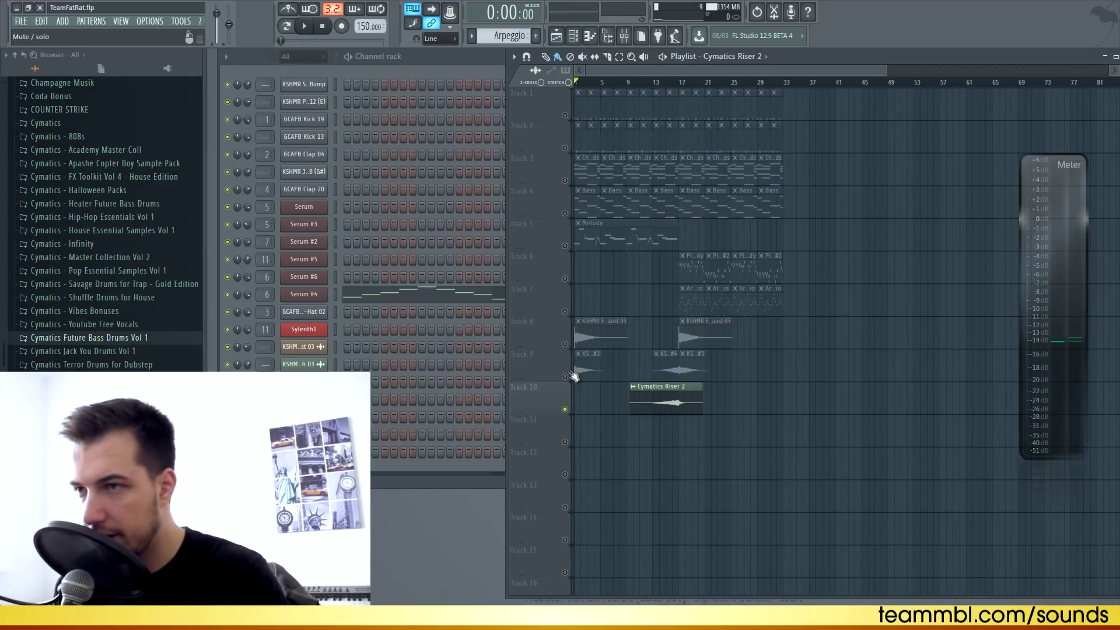
click(566, 376)
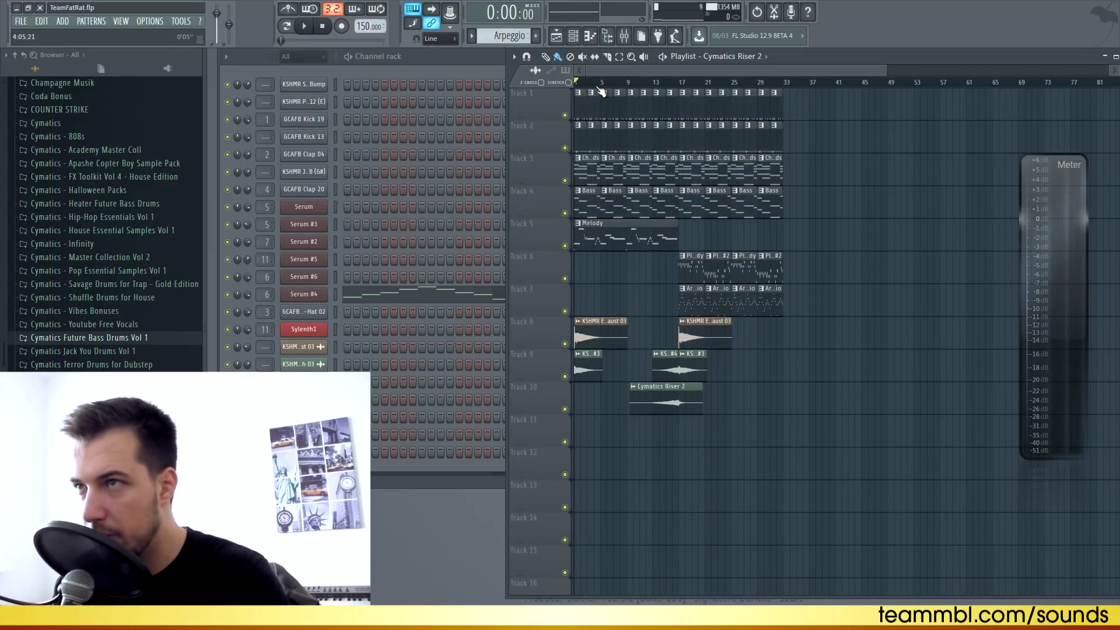
Step: Move every arrangement clip four bars later and fill the new intro with Chords and Arpeggio clips from bar 1
key(ctrl+a)
drag(585, 240, 611, 240)
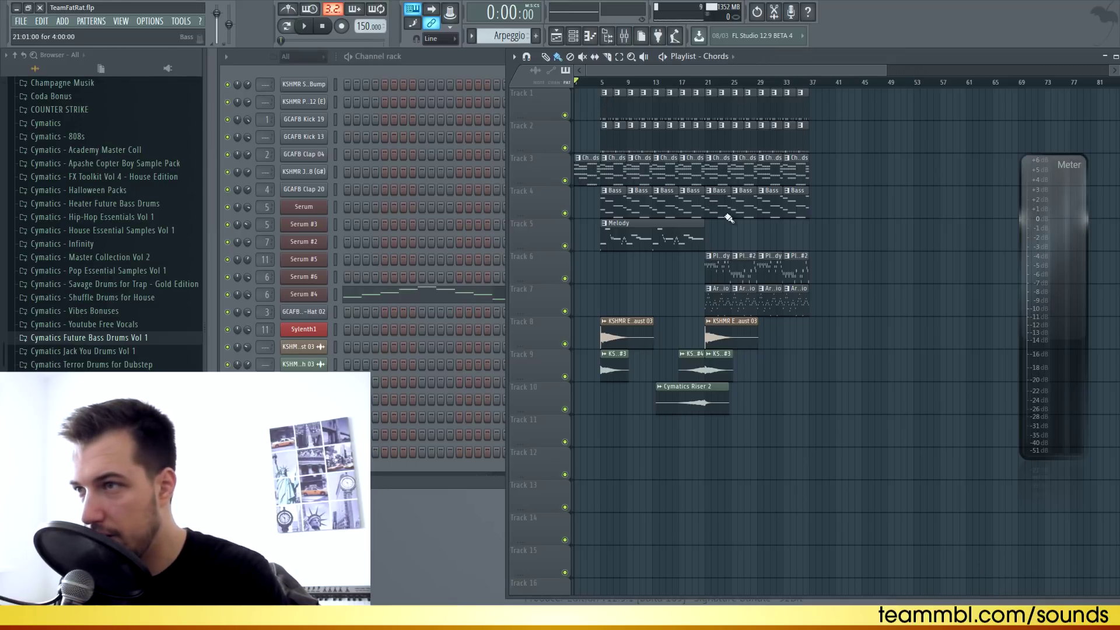
scroll(587, 237, up, 5)
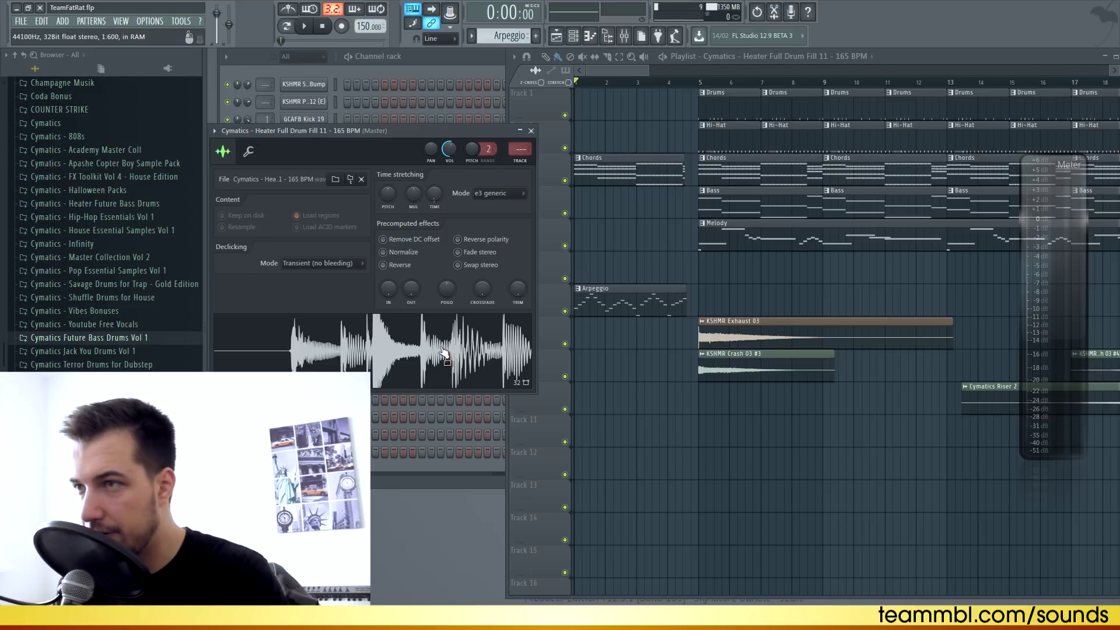
Step: Place Cymatics - Heater Full Drum Fill 11 at bar 4 on Track 6 and trim the intro Chords clip near bar 4
drag(443, 353, 664, 265)
scroll(660, 92, up, 5)
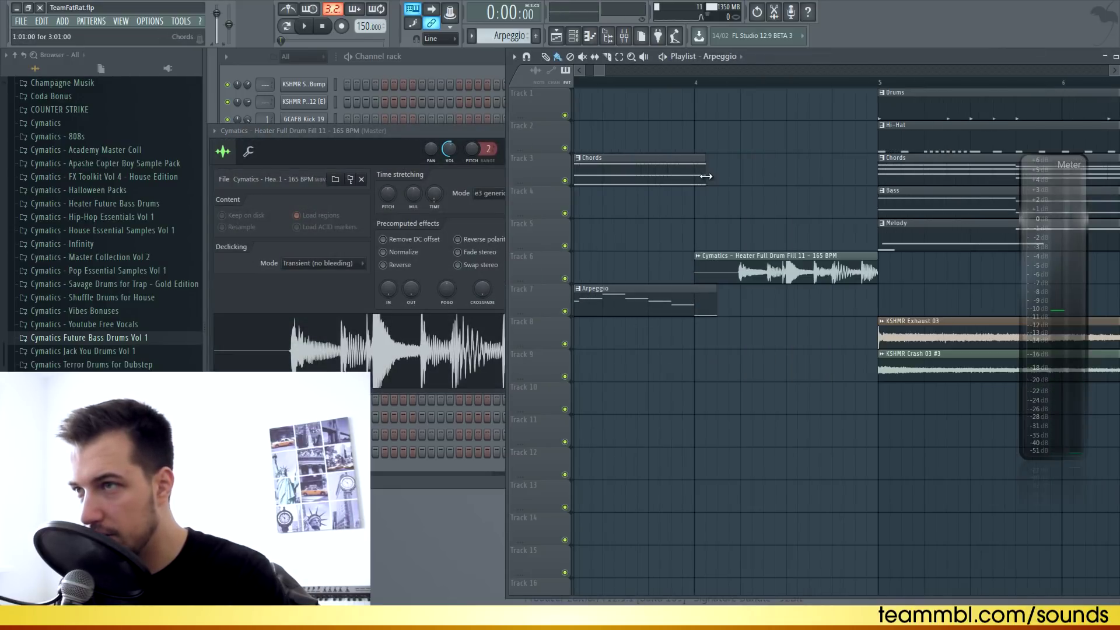
drag(708, 175, 711, 175)
scroll(683, 90, down, 6)
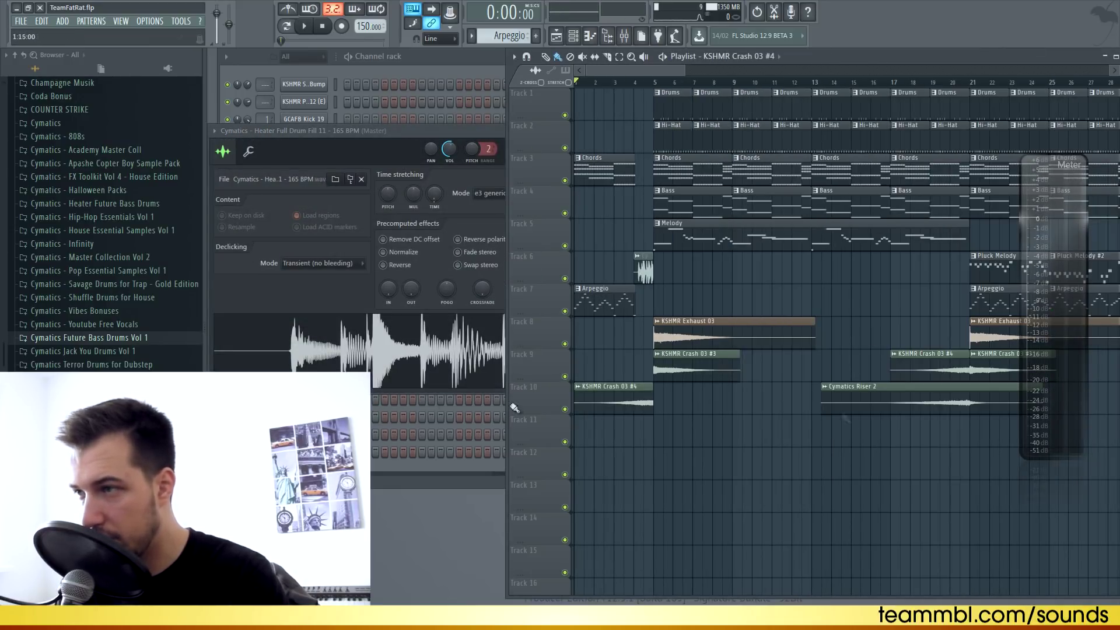
Step: Add a Cymatics Riser 2 clip at bar 1 on Track 11 and close the drum fill's settings
drag(921, 404, 674, 436)
click(466, 130)
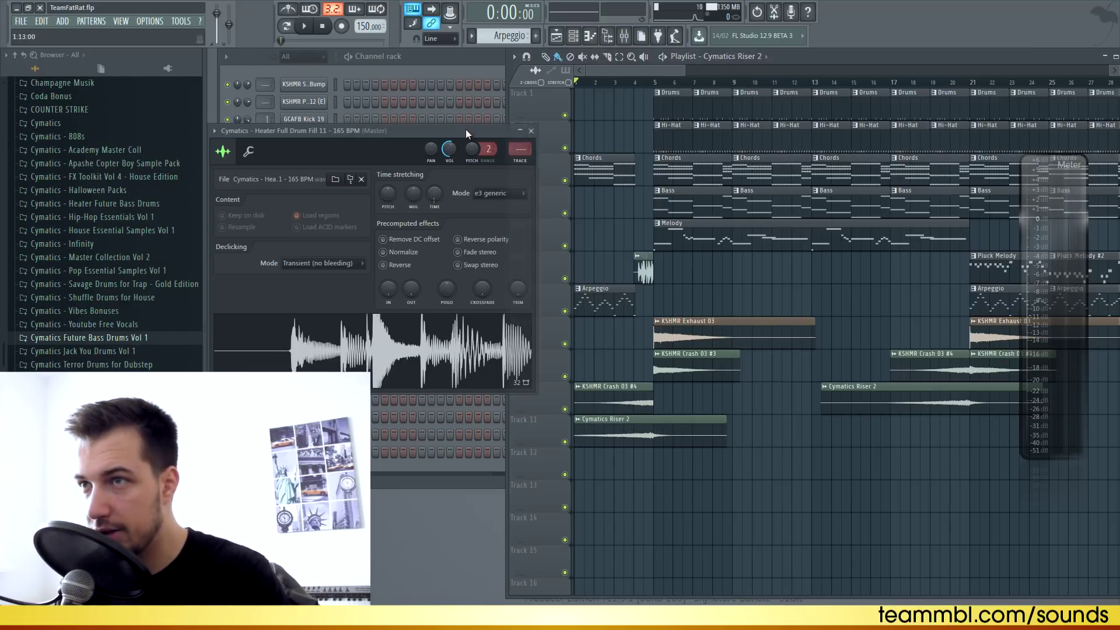
click(531, 132)
Step: Review the Drums pattern's kick and clap steps in the channel rack
scroll(626, 84, down, 5)
scroll(629, 88, down, 2)
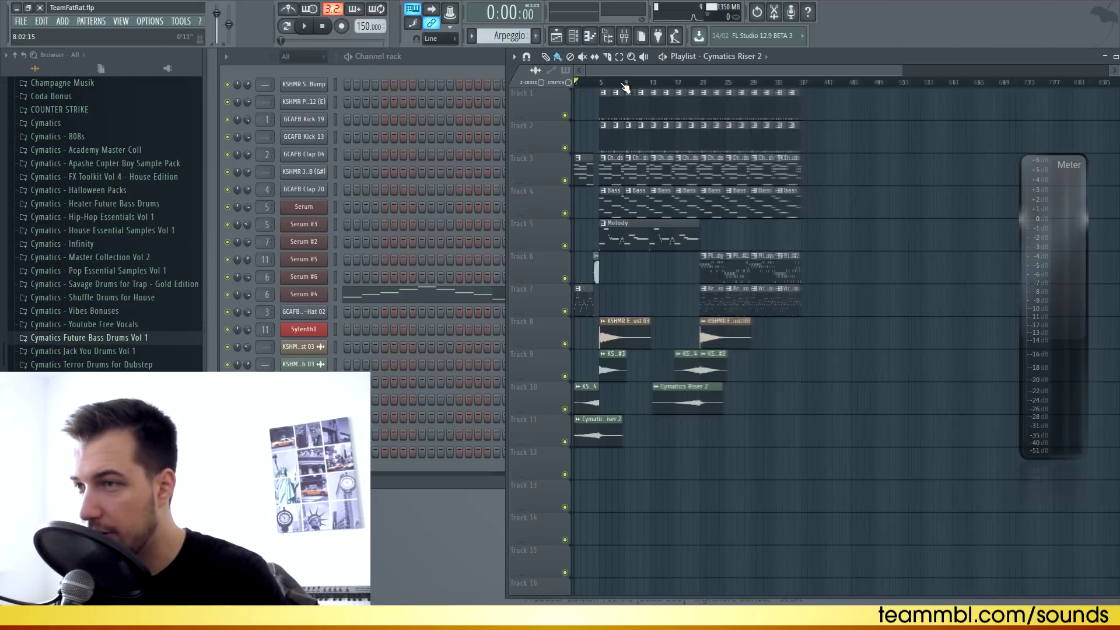
click(604, 103)
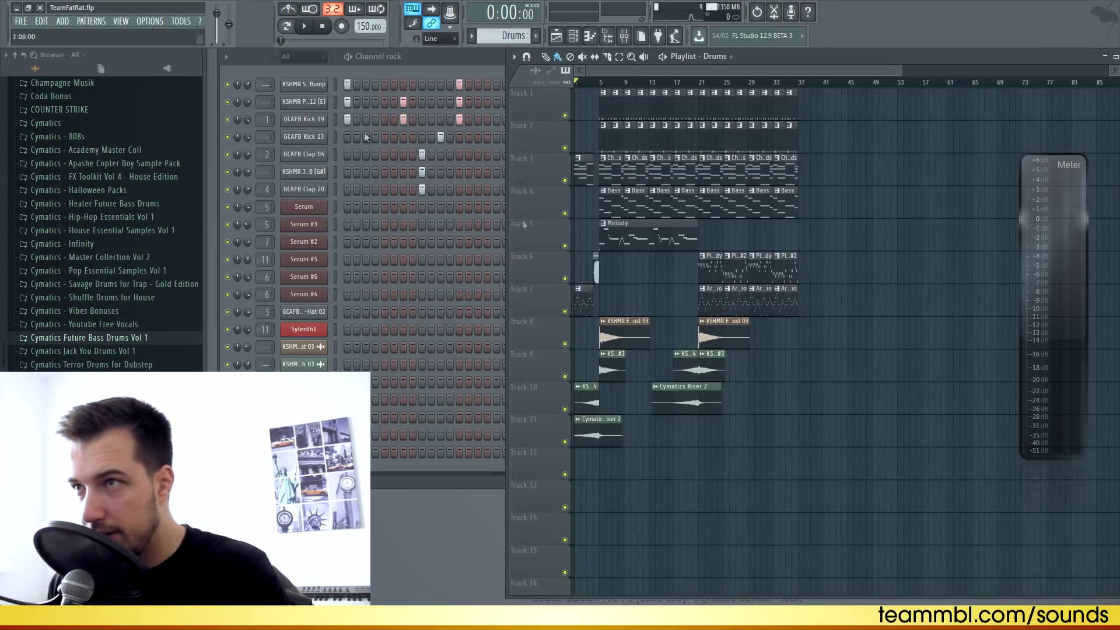
click(414, 71)
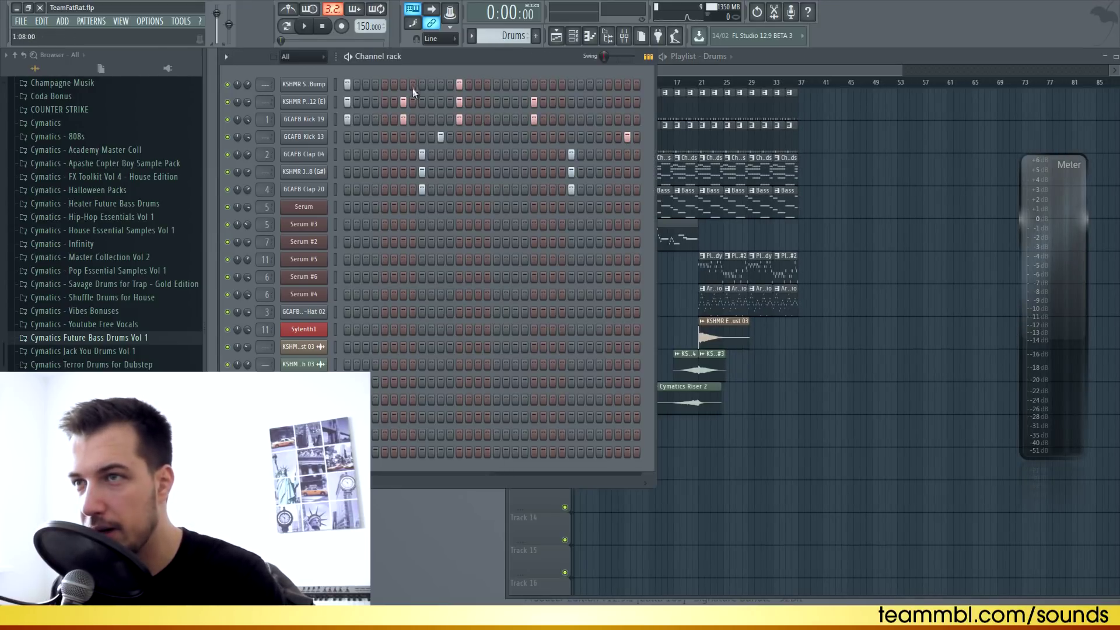
click(751, 59)
Step: Play the Chords and Bass patterns on their own and check the chord notes
click(604, 158)
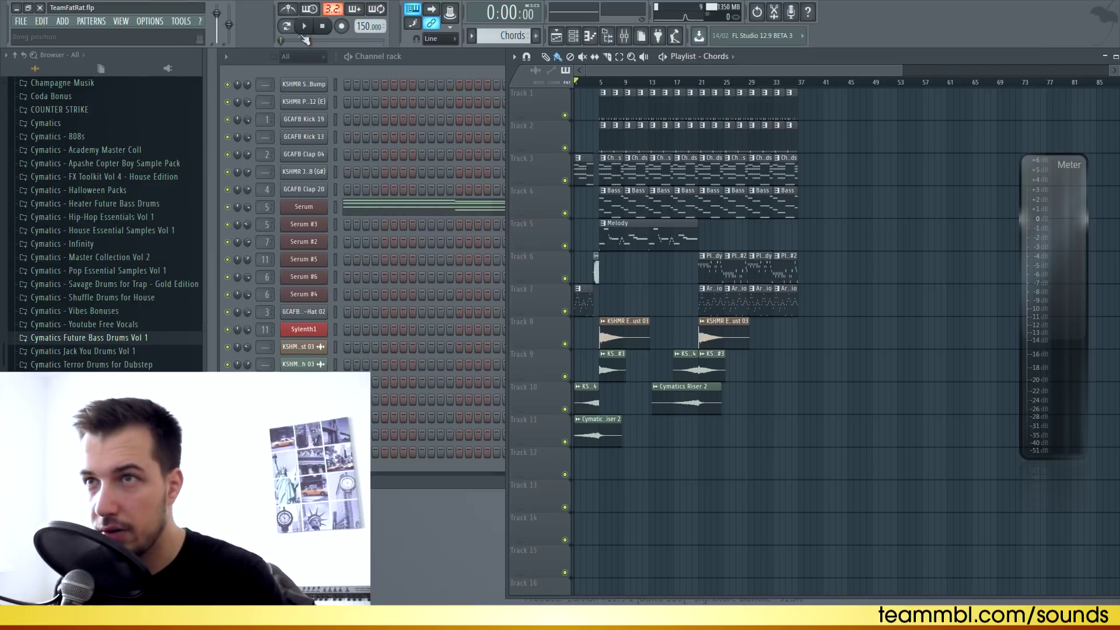
click(305, 27)
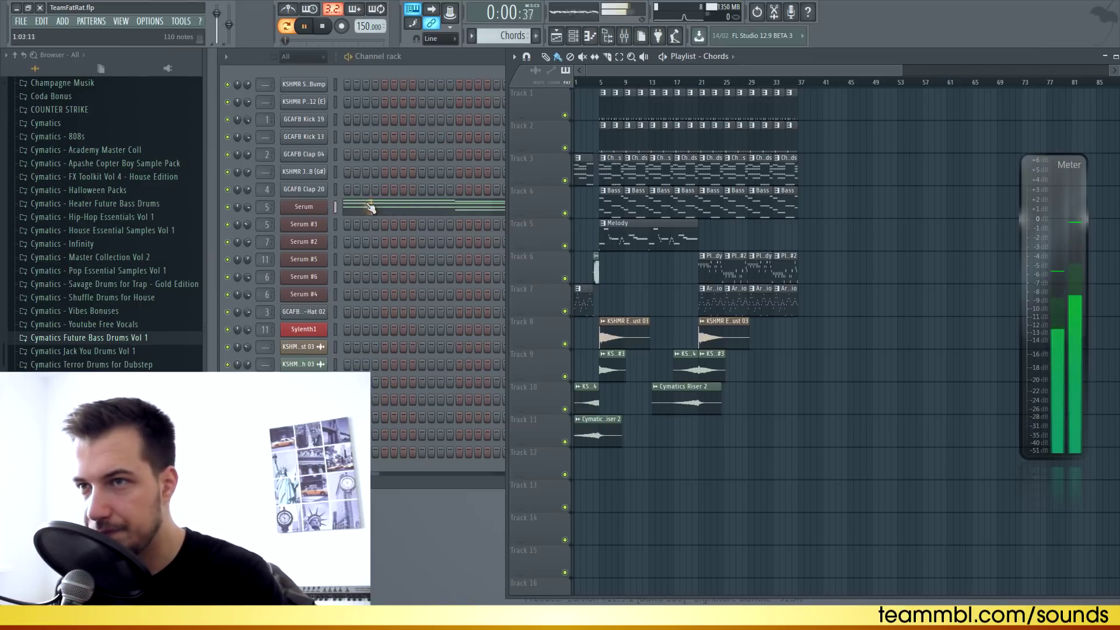
click(373, 207)
key(space)
key(Escape)
click(605, 201)
click(304, 27)
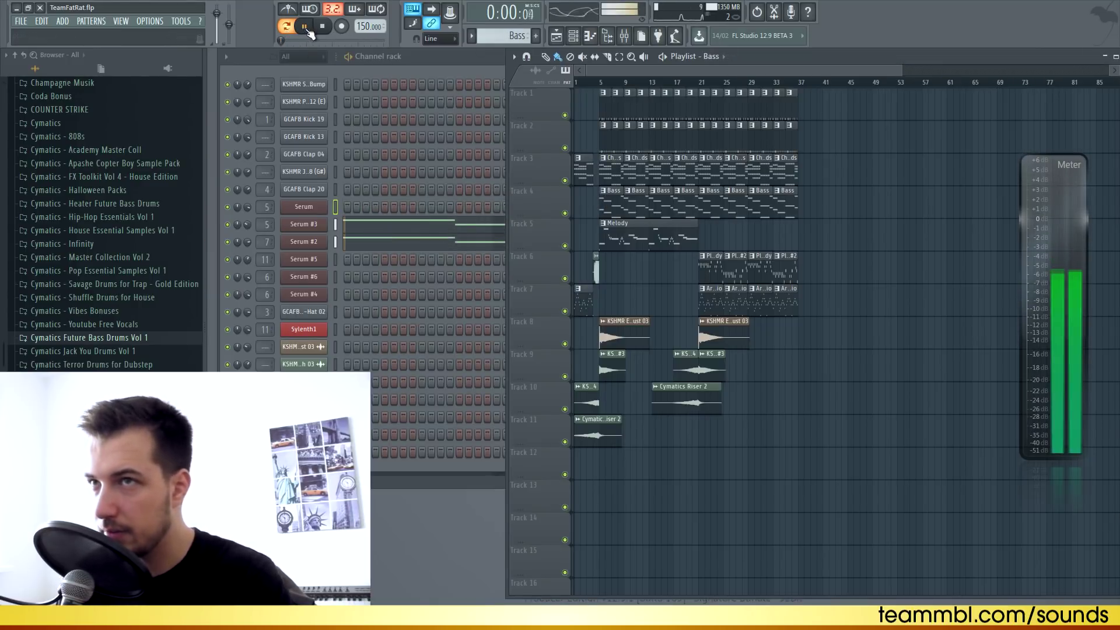
click(322, 27)
Step: Review the Melody, Pluck Melody and Arpeggio patterns and audition the Serum #6 and Serum #4 sounds
click(617, 240)
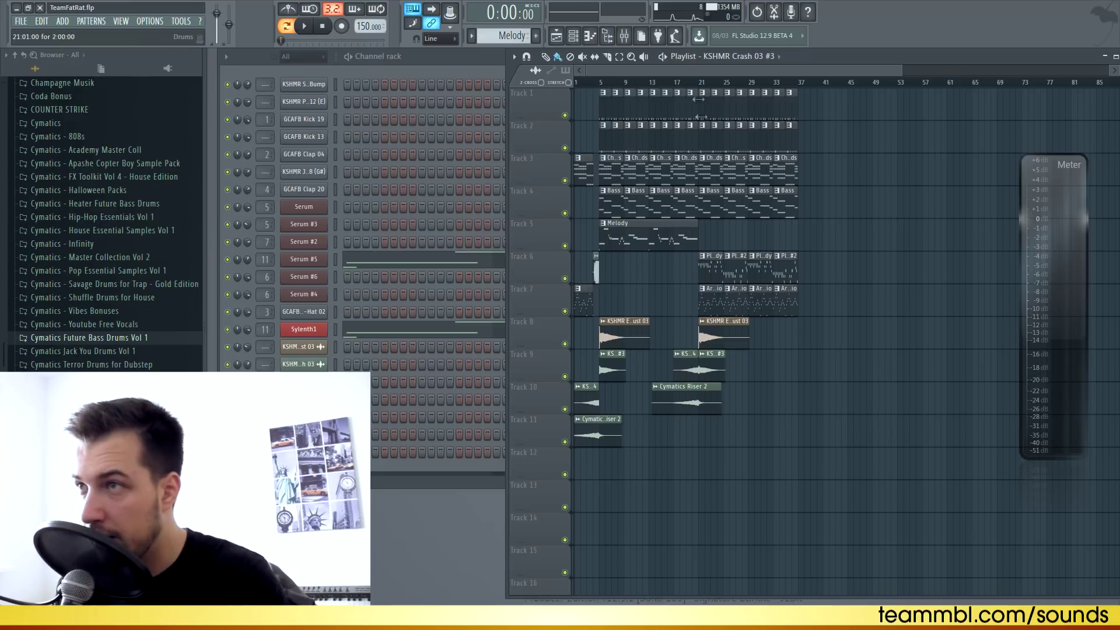
scroll(738, 88, up, 4)
click(692, 268)
click(335, 280)
click(682, 306)
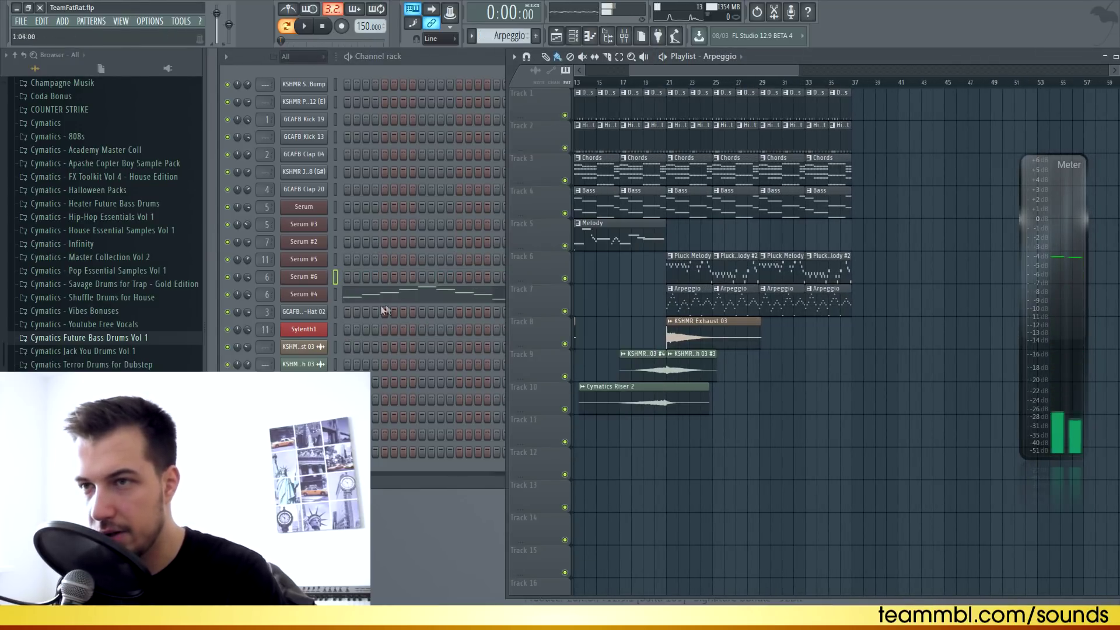
click(336, 294)
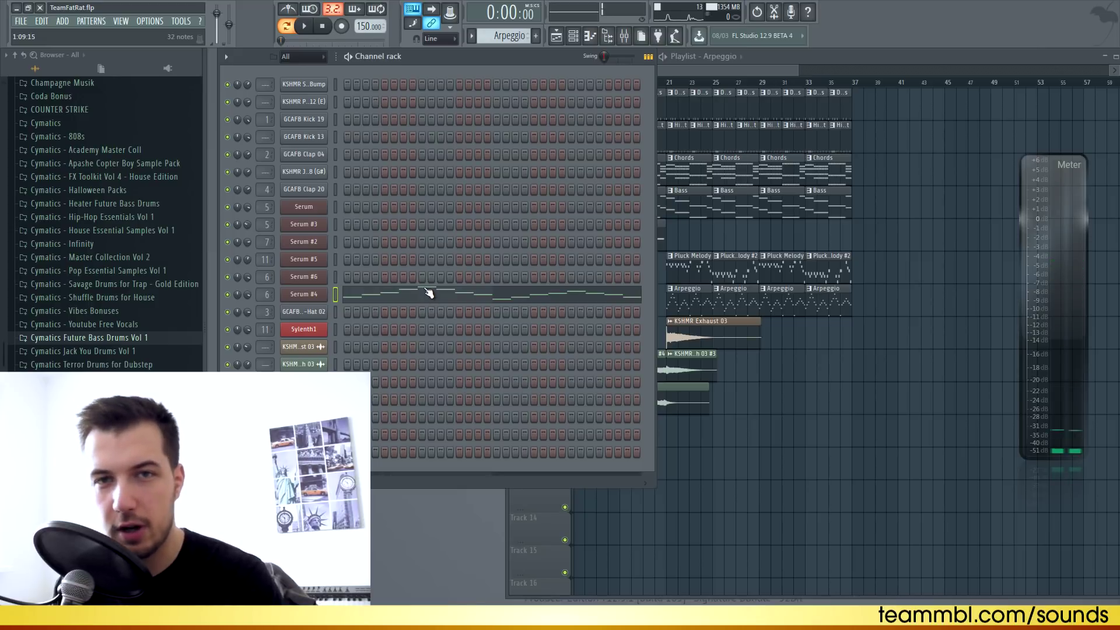
click(772, 68)
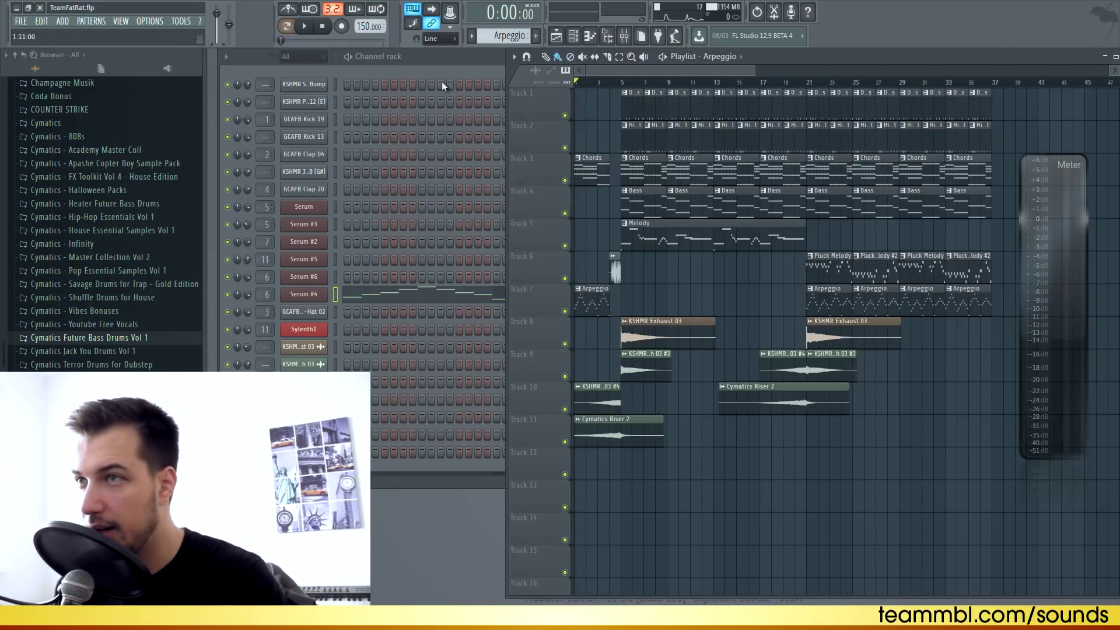
Step: Play the whole arrangement from bar 1 and follow it through the pluck and arpeggio section
scroll(630, 87, down, 4)
drag(625, 71, 488, 80)
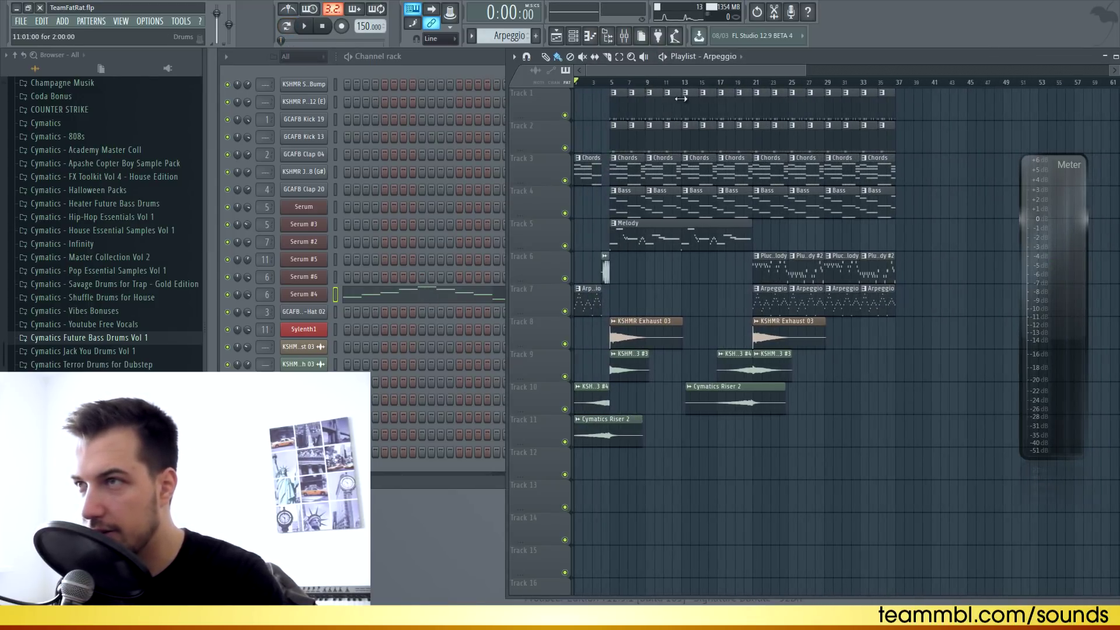
scroll(684, 95, up, 1)
key(space)
key(space)
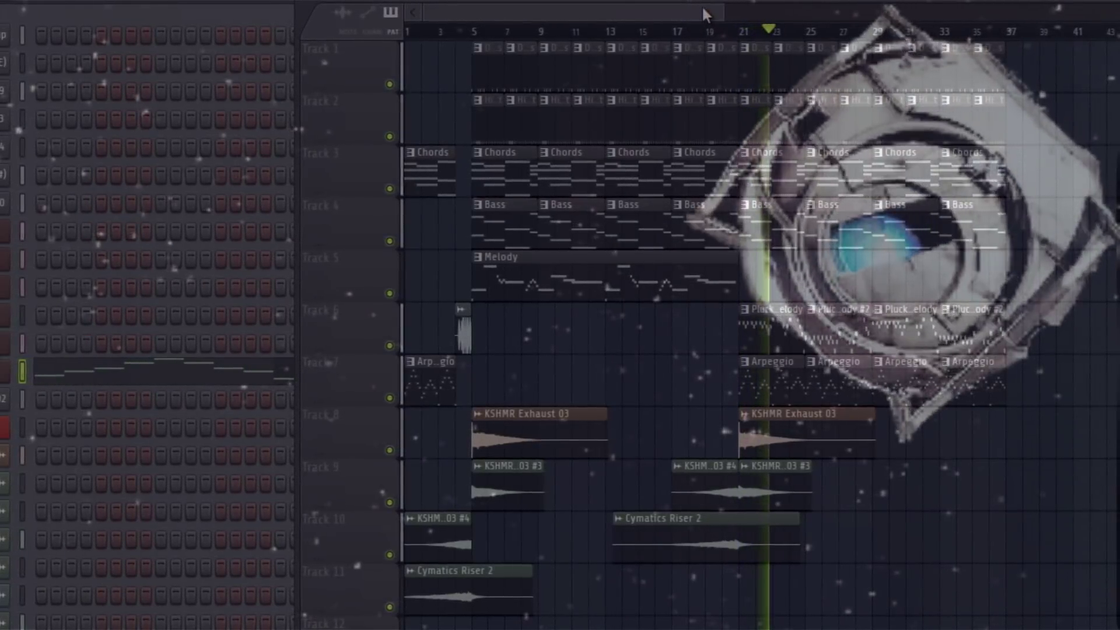
drag(702, 8, 712, 11)
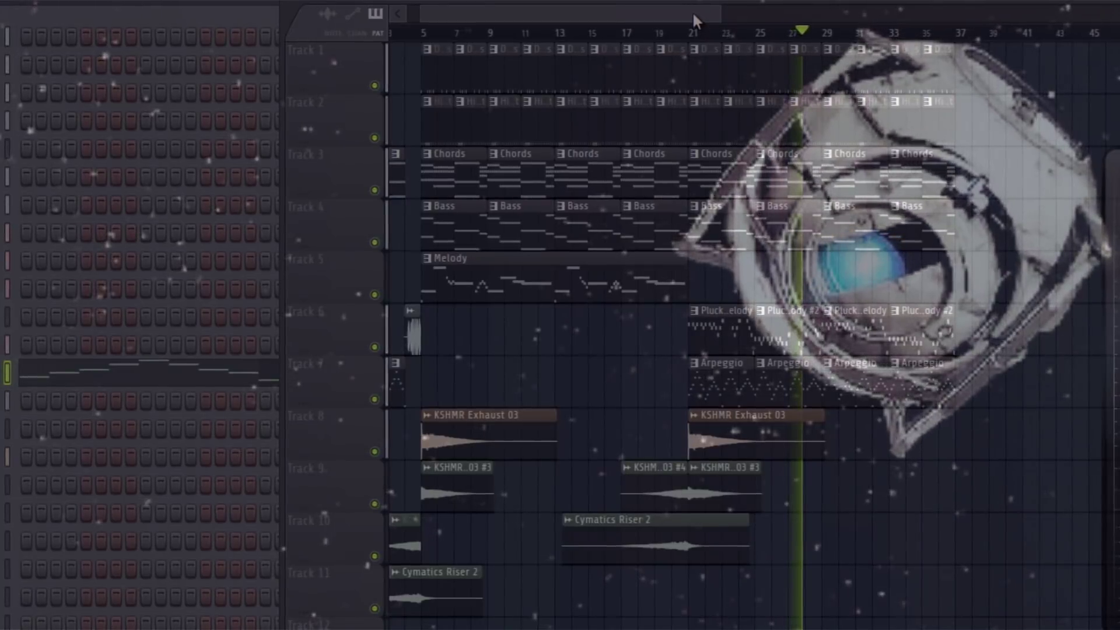
drag(693, 16, 708, 14)
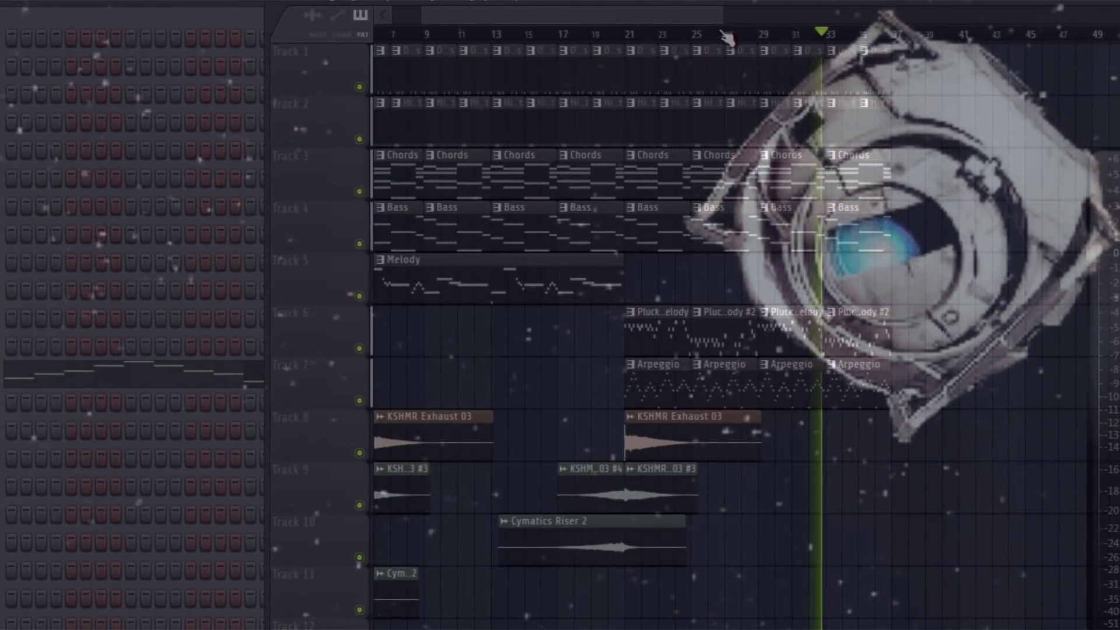
Step: Extend the last Hi-Hat clip on Track 2 to about bar 39 and stop playback
drag(891, 122, 921, 123)
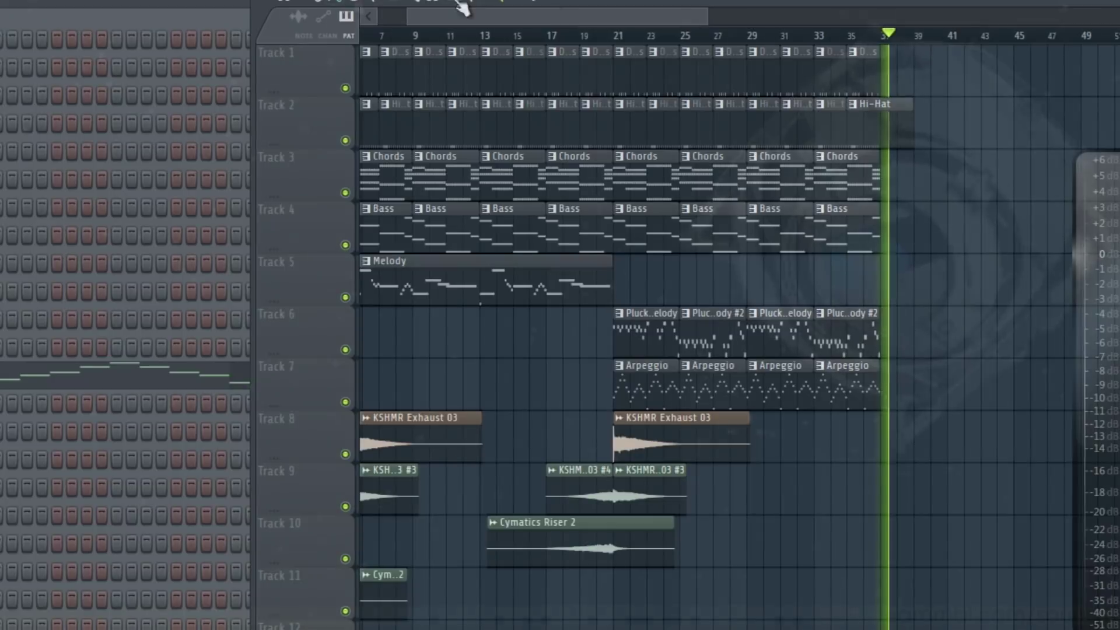
click(324, 26)
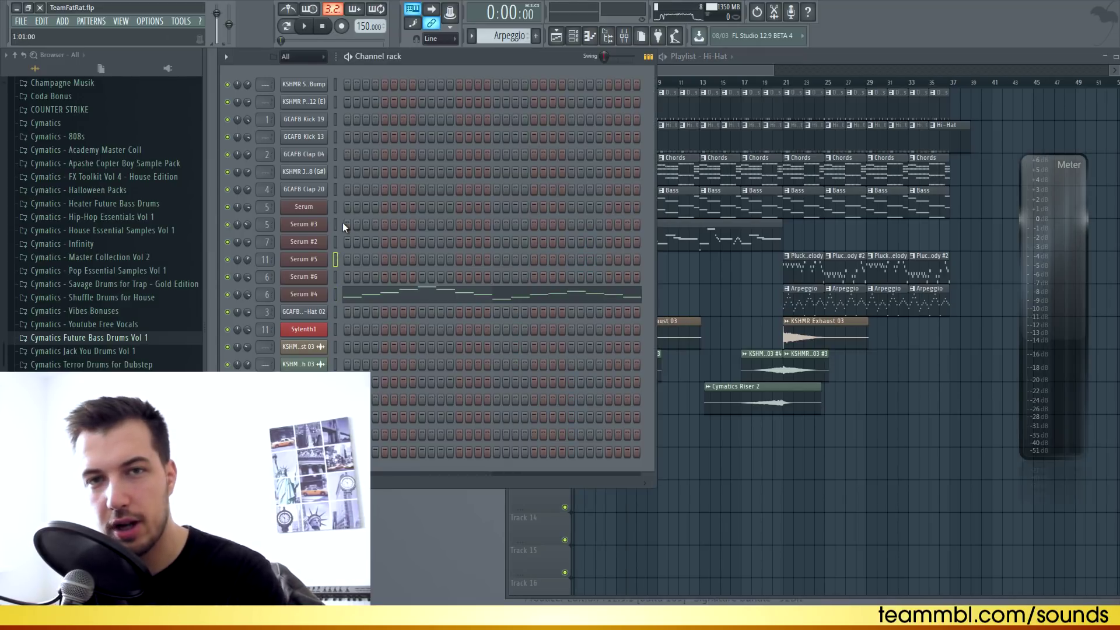
Step: Open the Serum #5 synth and browse its TEAMMBL Freedom preset list
click(318, 262)
click(596, 170)
mouse_move(642, 504)
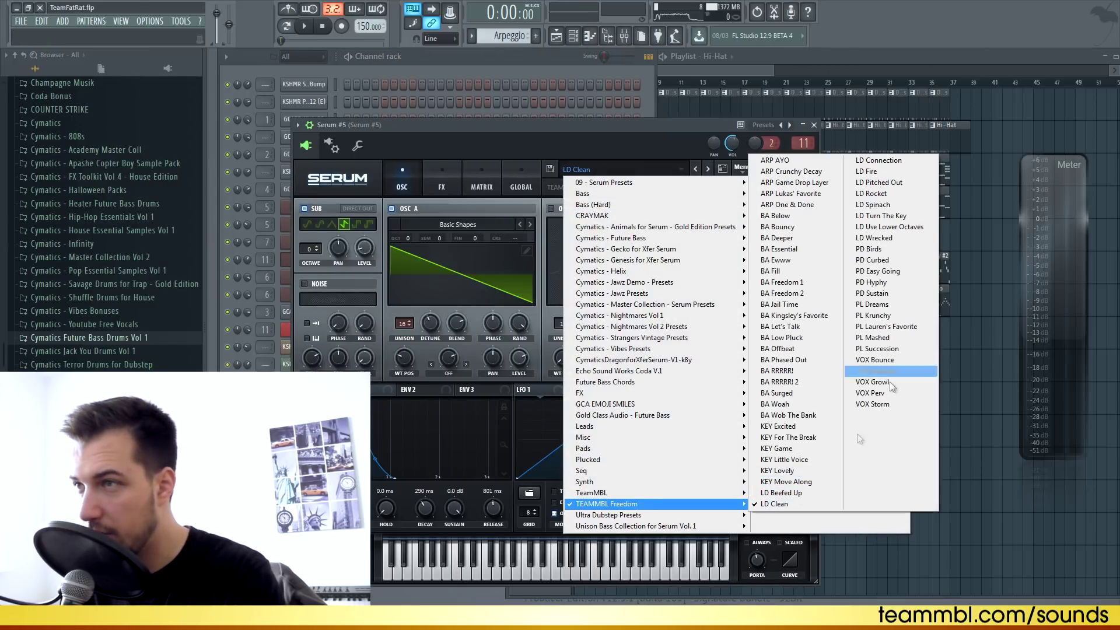